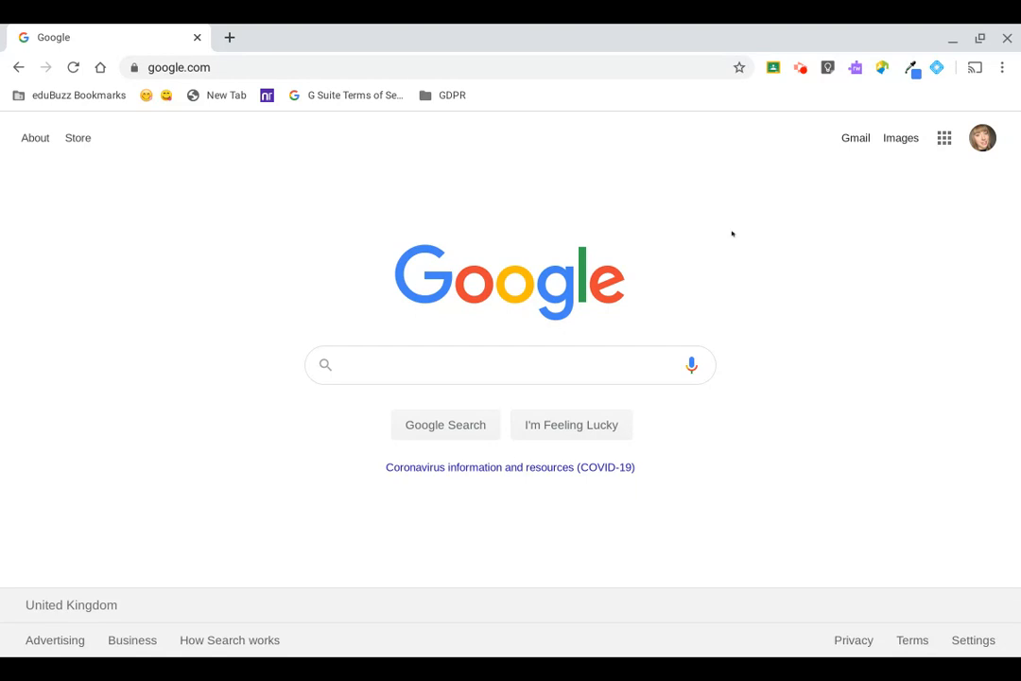
Open Google Forms from the Google apps list and create a new blank form.
click(941, 139)
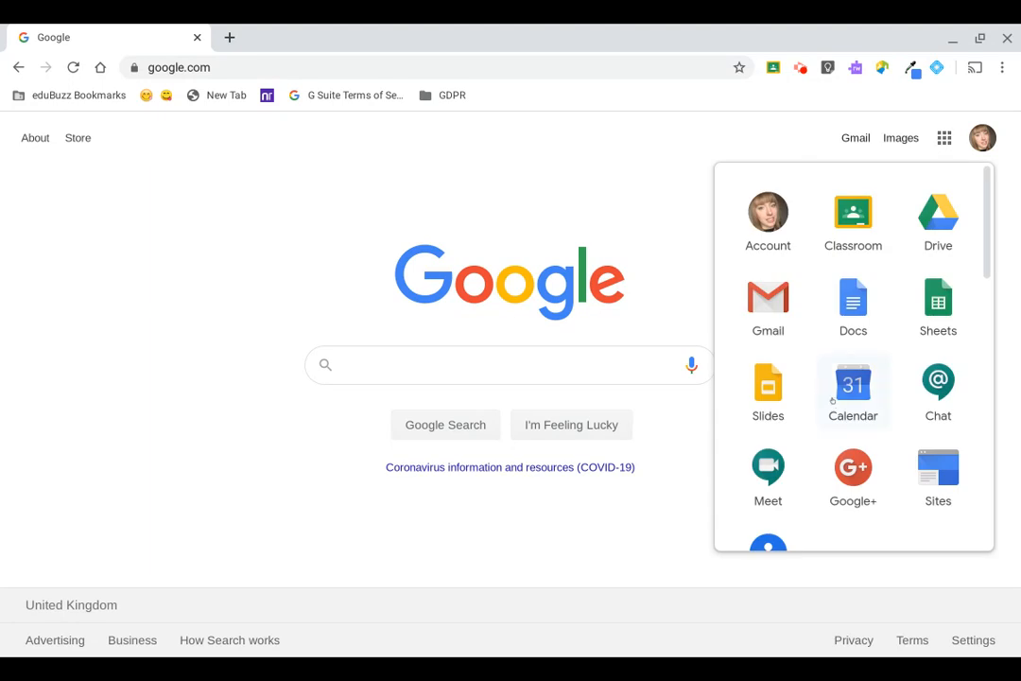
scroll(830, 335, down, 5)
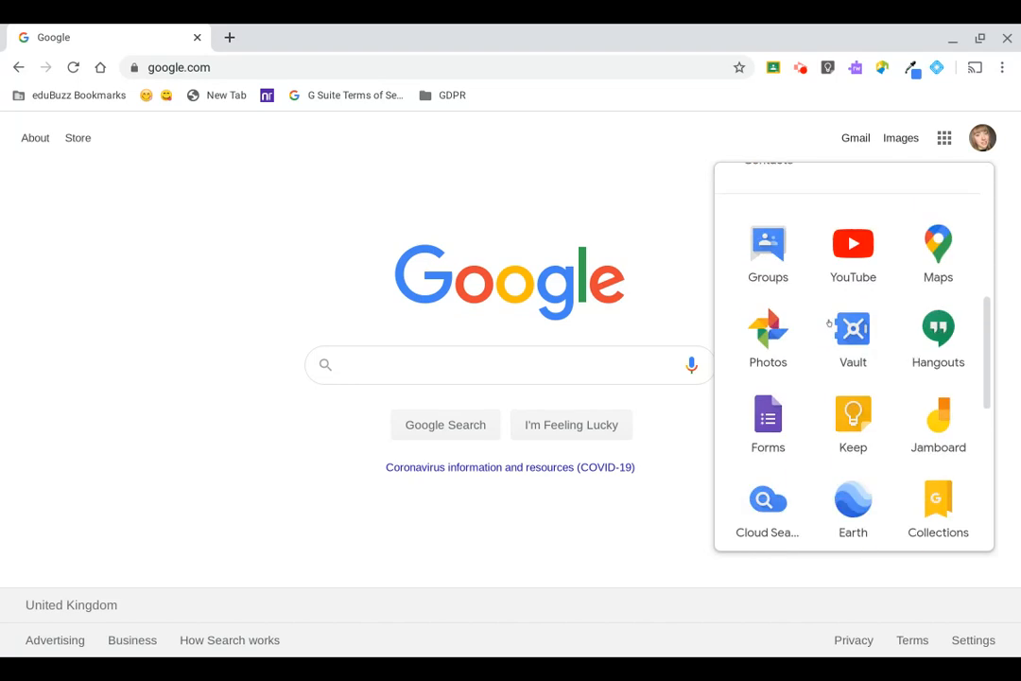
scroll(830, 323, down, 2)
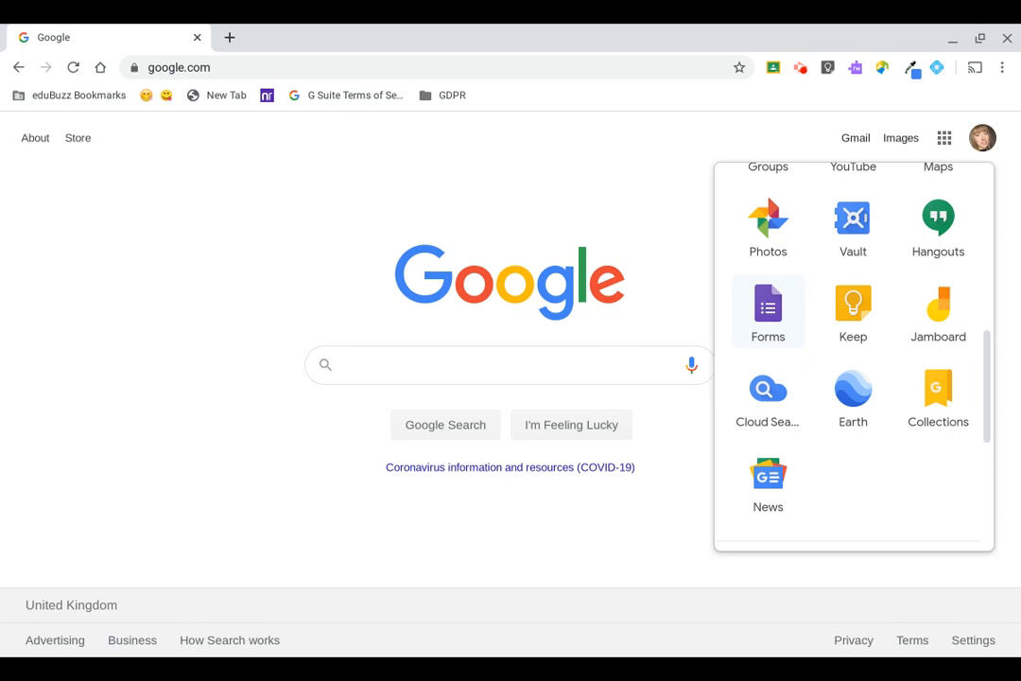
mouse_move(768, 302)
mouse_down()
mouse_move(823, 155)
mouse_move(767, 280)
mouse_up()
click(771, 298)
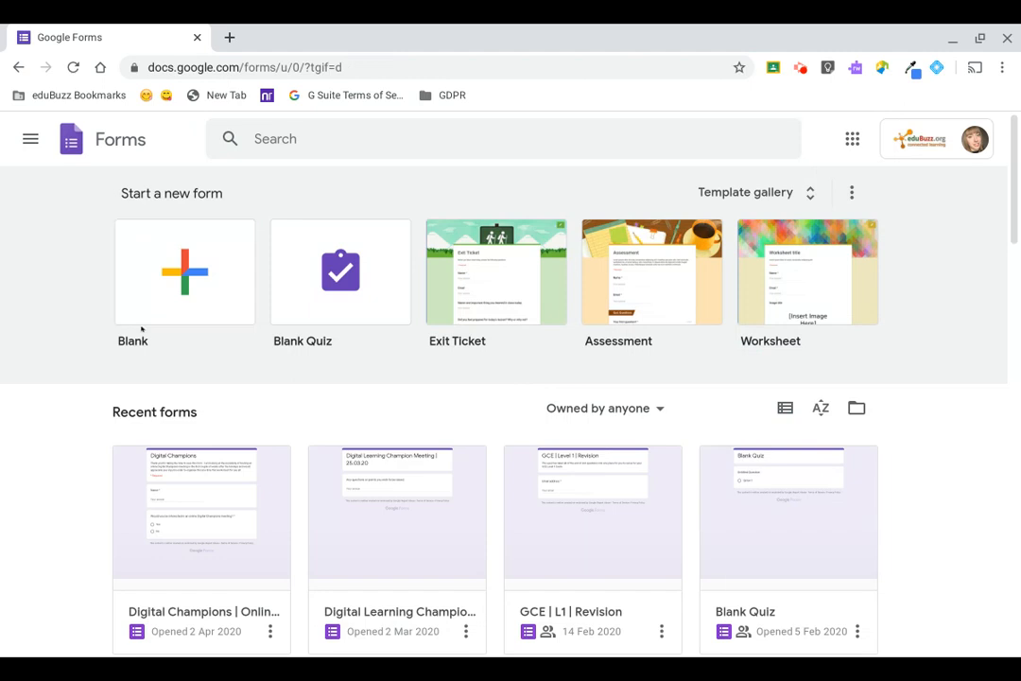
click(176, 271)
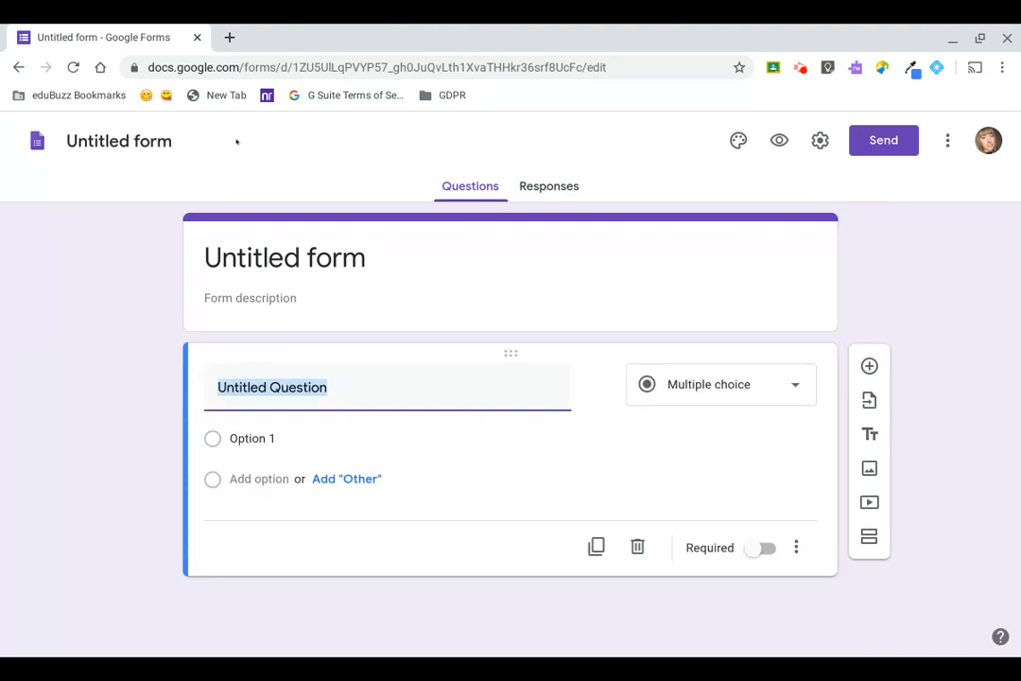
Create another blank form in a new browser tab using the form.new address.
click(229, 37)
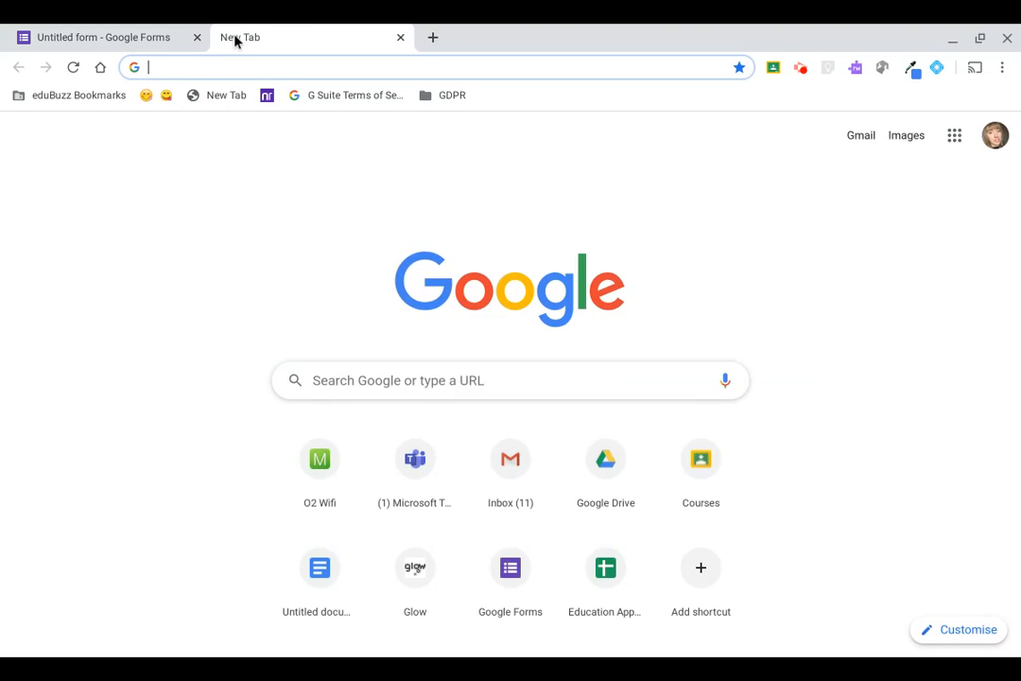
text(form.new)
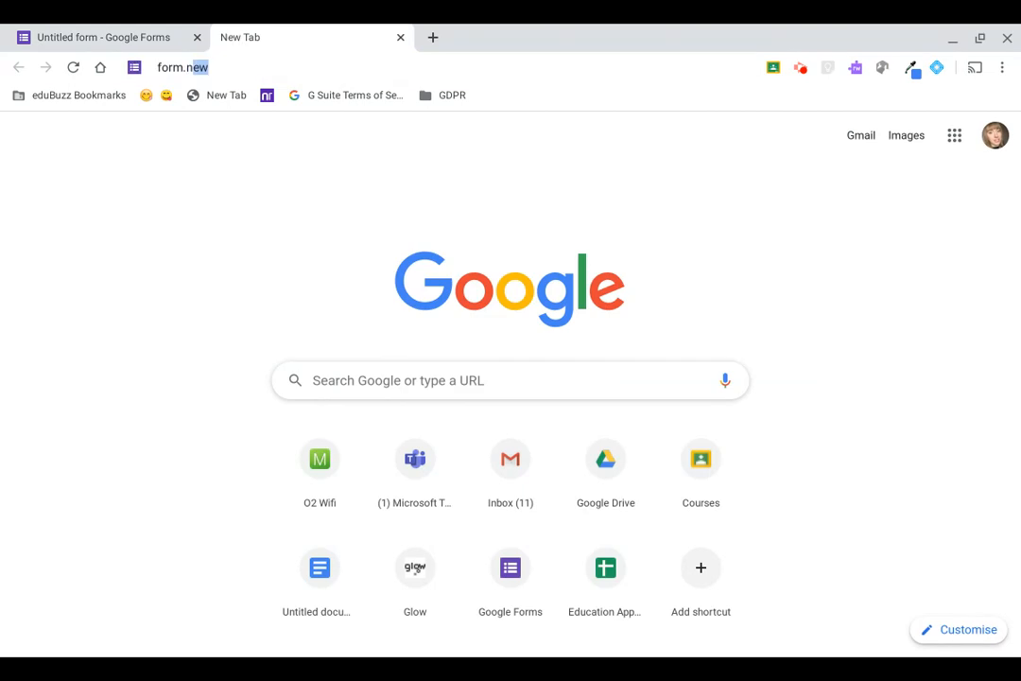
key(Return)
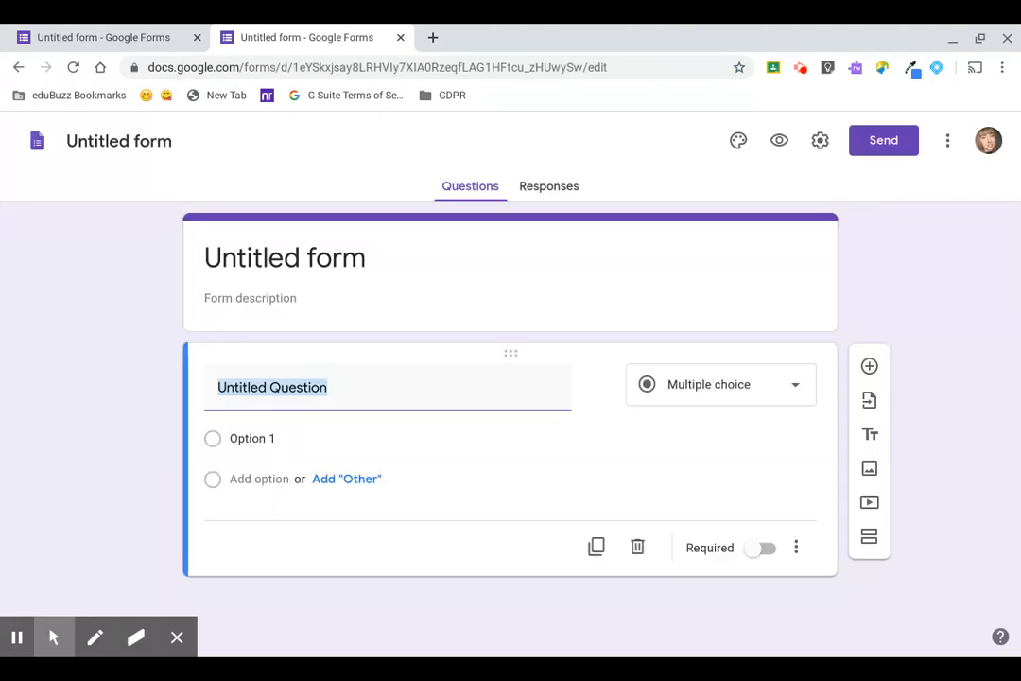
Open Google Drive in a new browser tab and create a new Google Forms file from there.
click(433, 37)
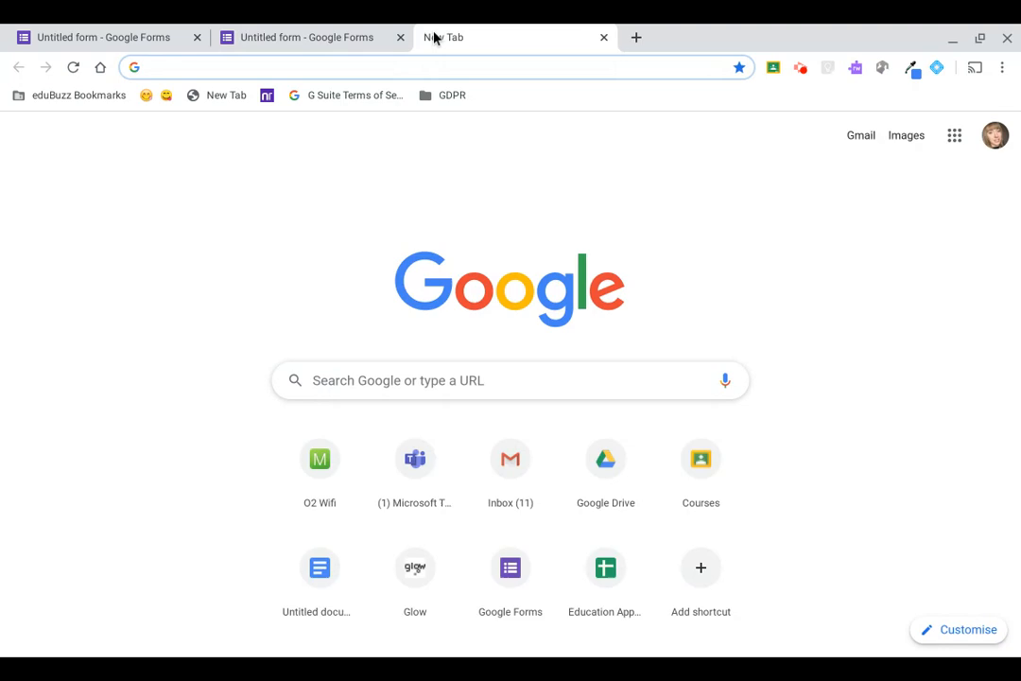
text(dr)
key(Return)
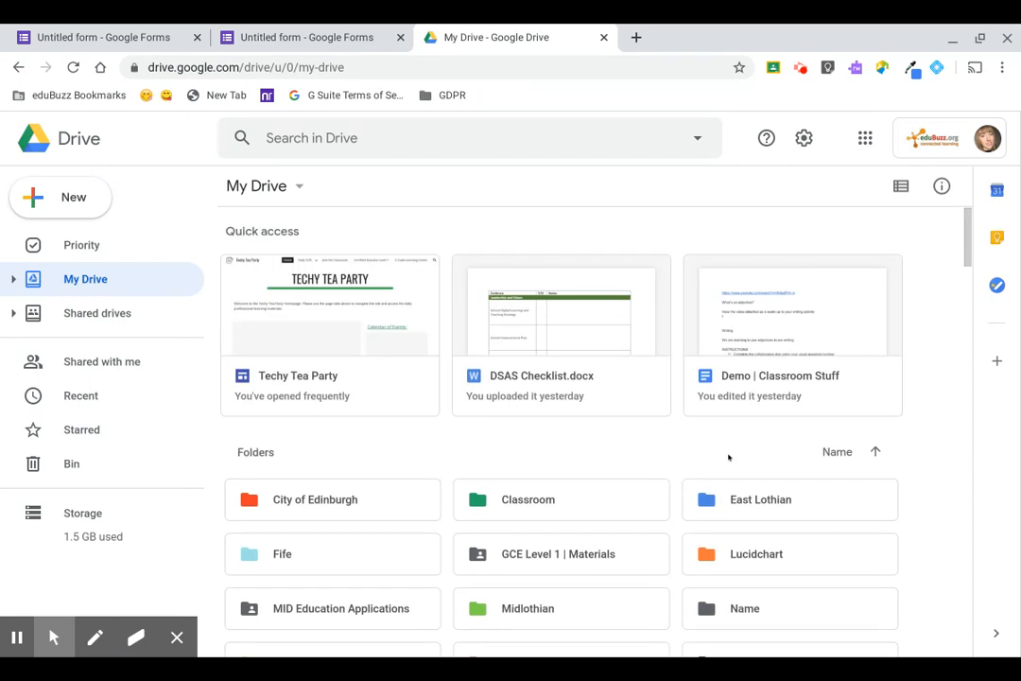
click(62, 195)
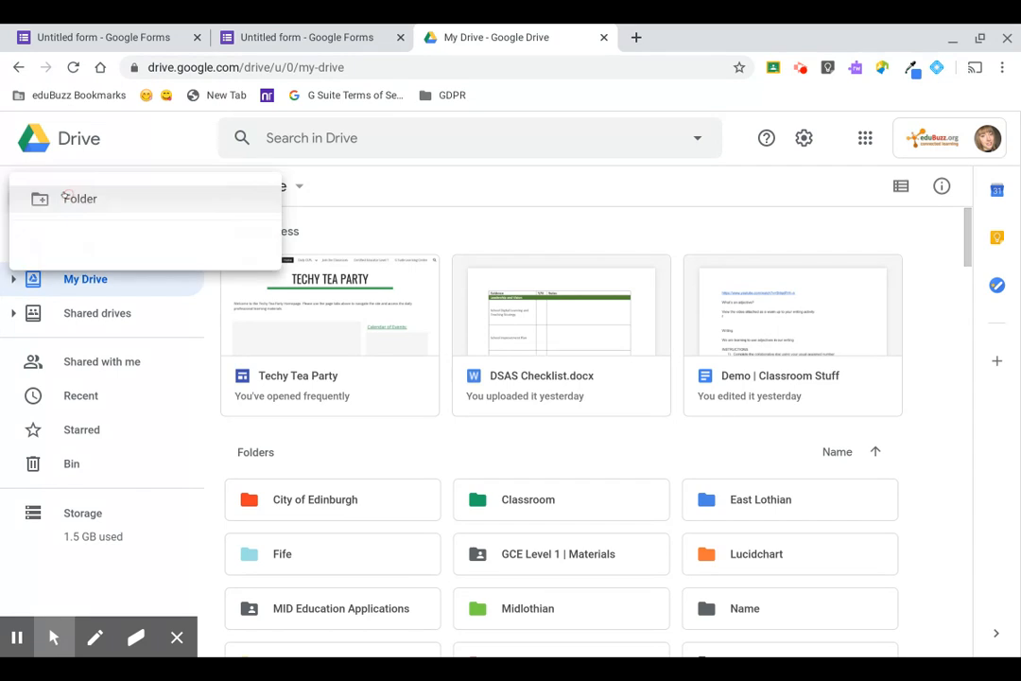
click(118, 396)
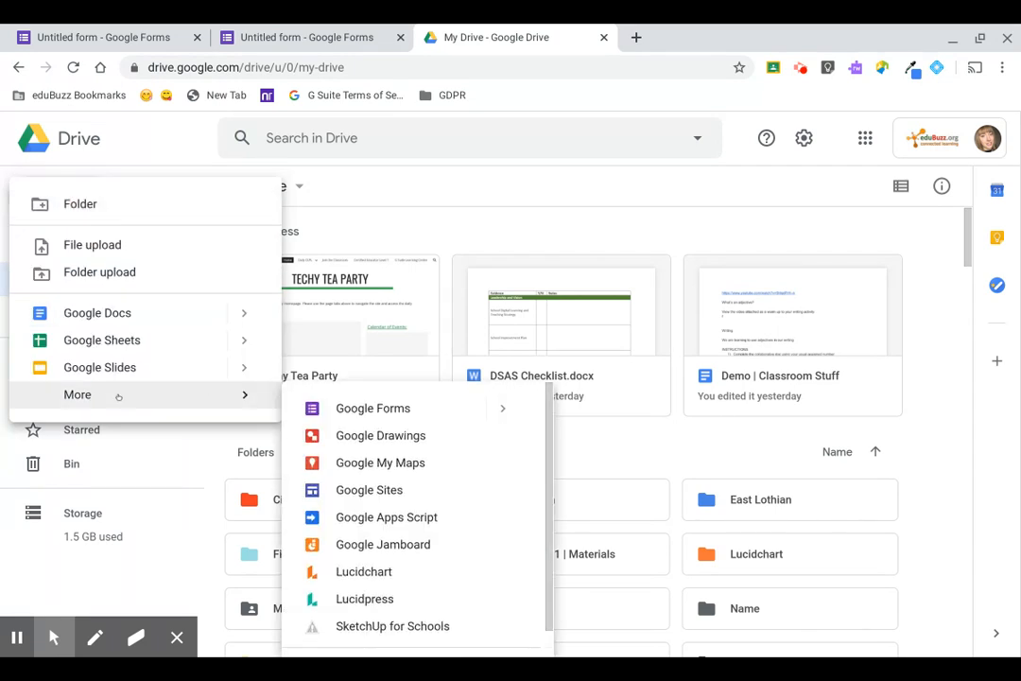
click(327, 407)
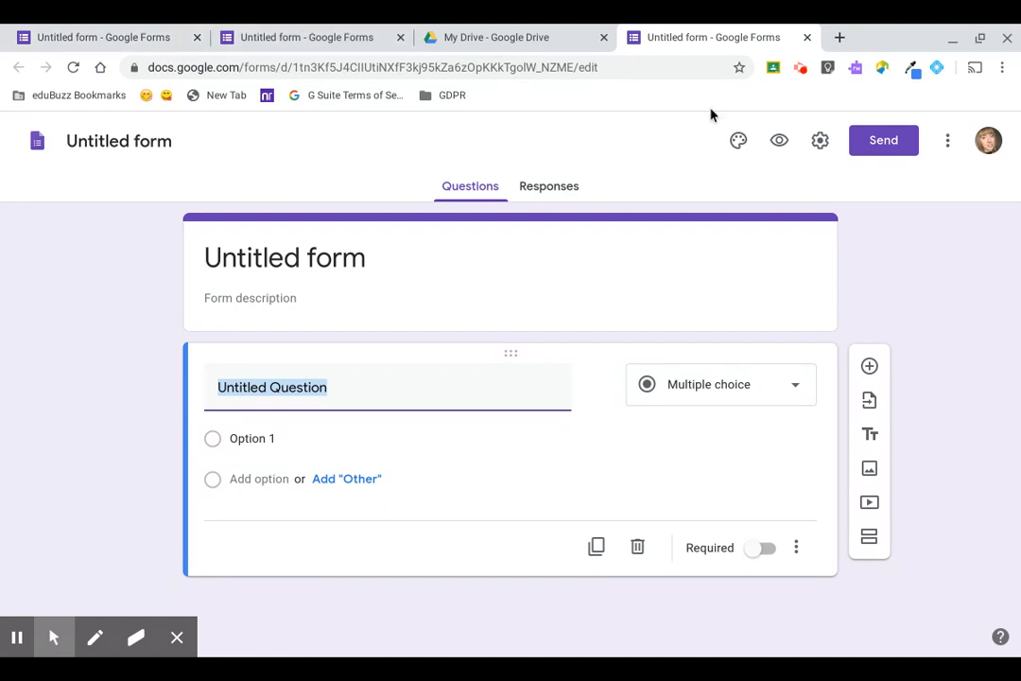
Return to Google Drive and view the Google Forms entry among the additional new file types.
click(563, 37)
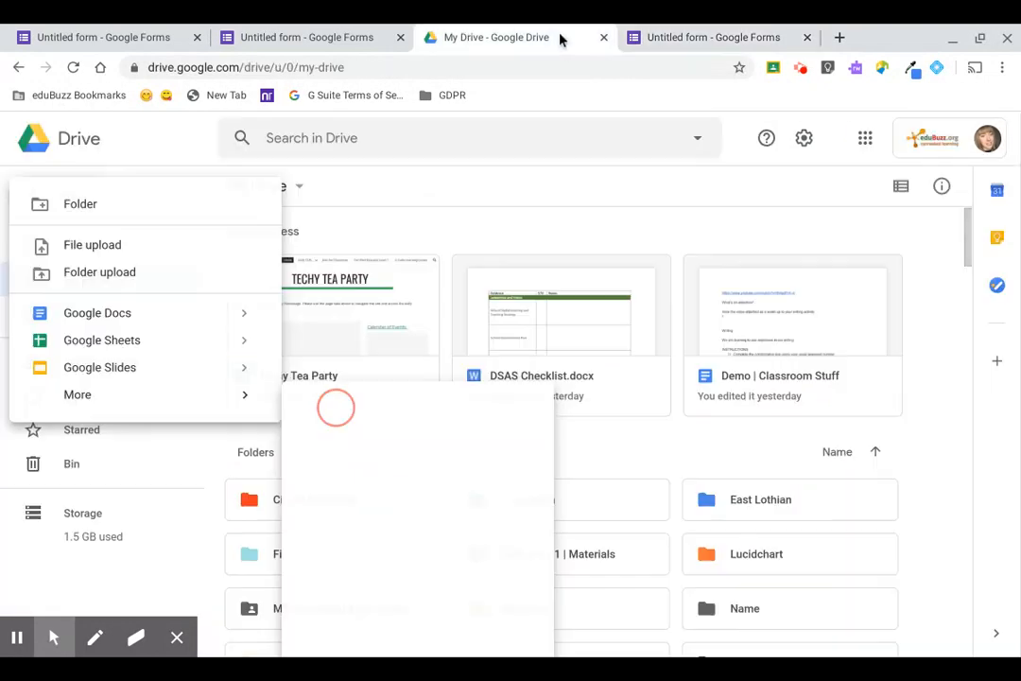
click(92, 201)
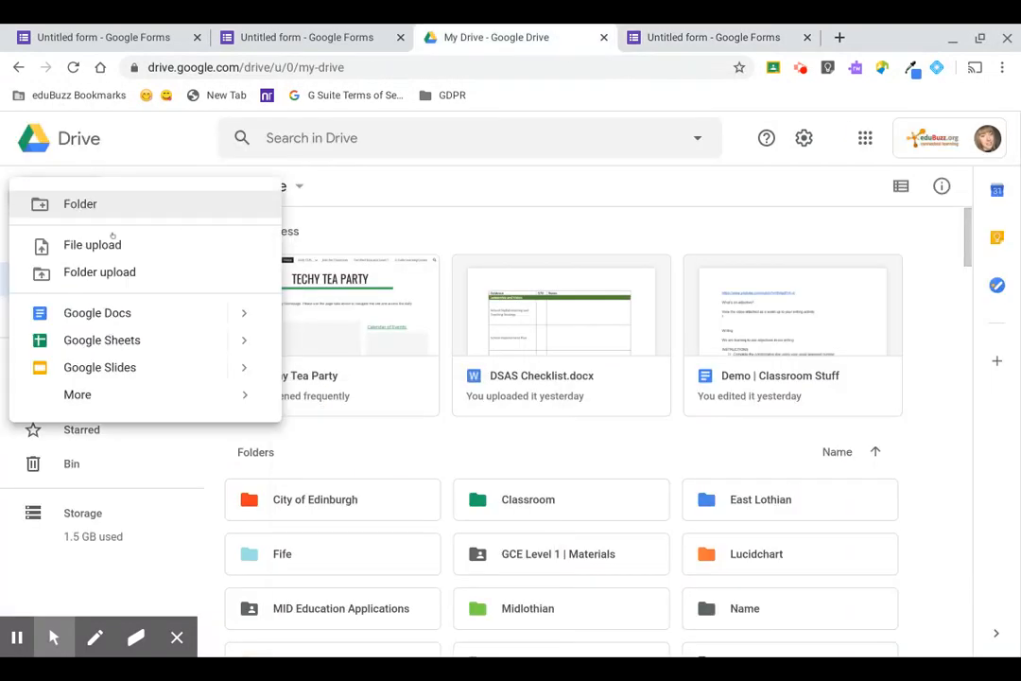
mouse_move(218, 395)
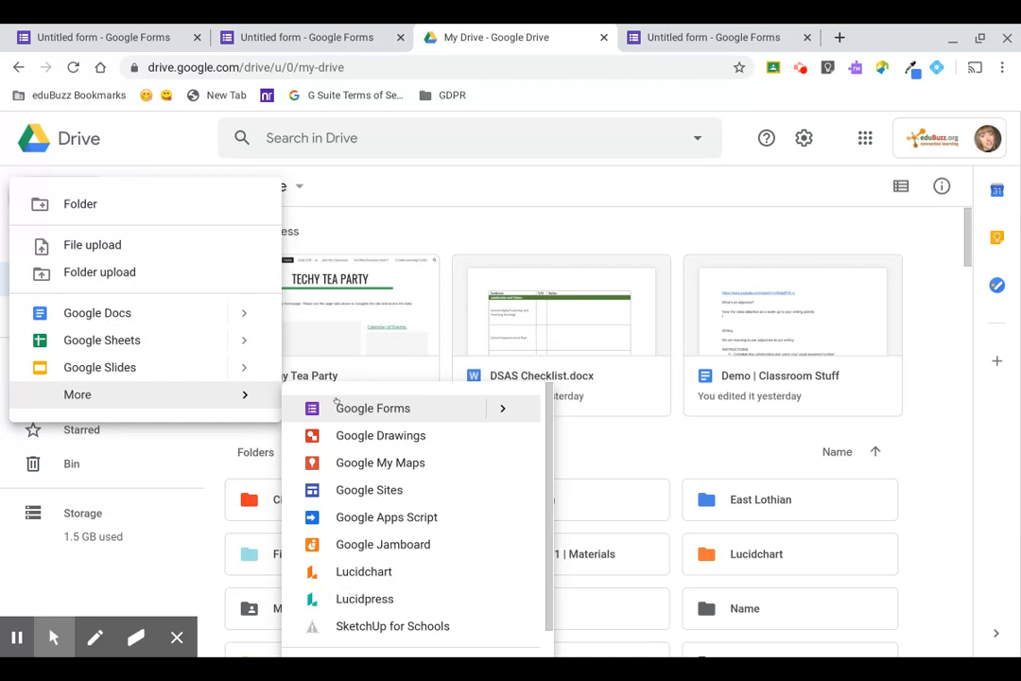
Close the Google Drive tab and the two extra untitled forms, keeping only the first form open.
click(606, 38)
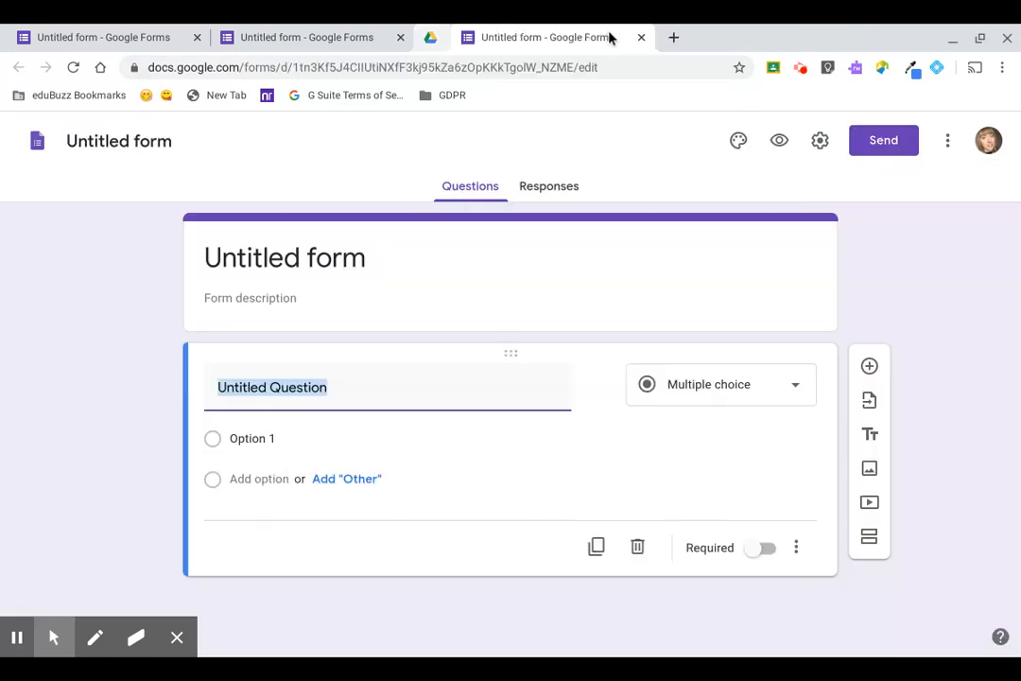
click(556, 37)
click(401, 38)
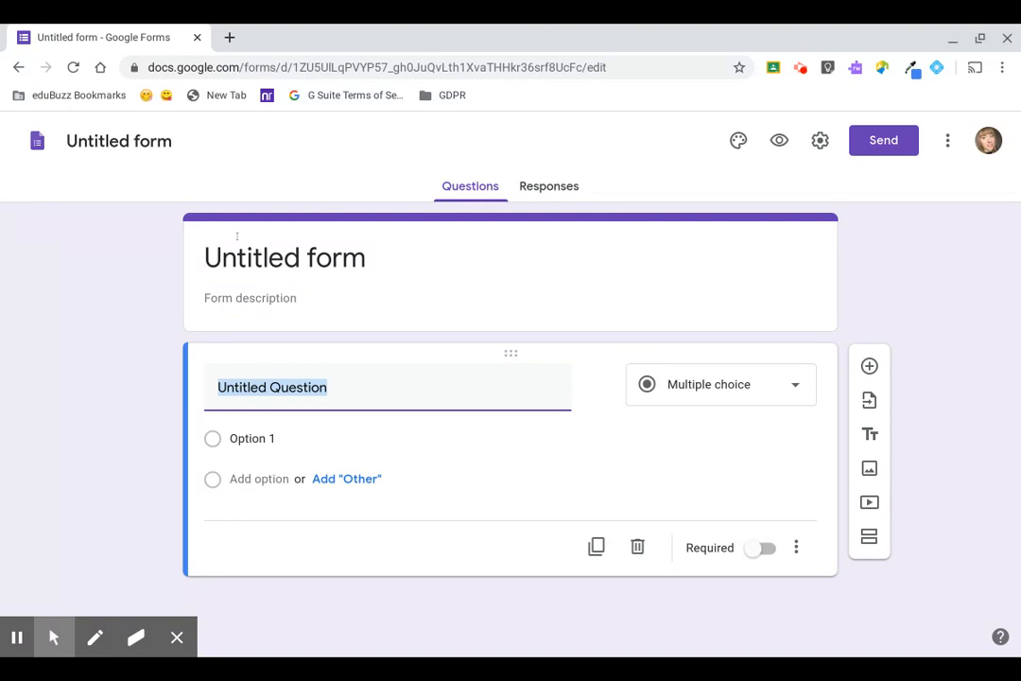
Title the form "Demo Example" and apply the same name to the form file.
click(192, 258)
text(De)
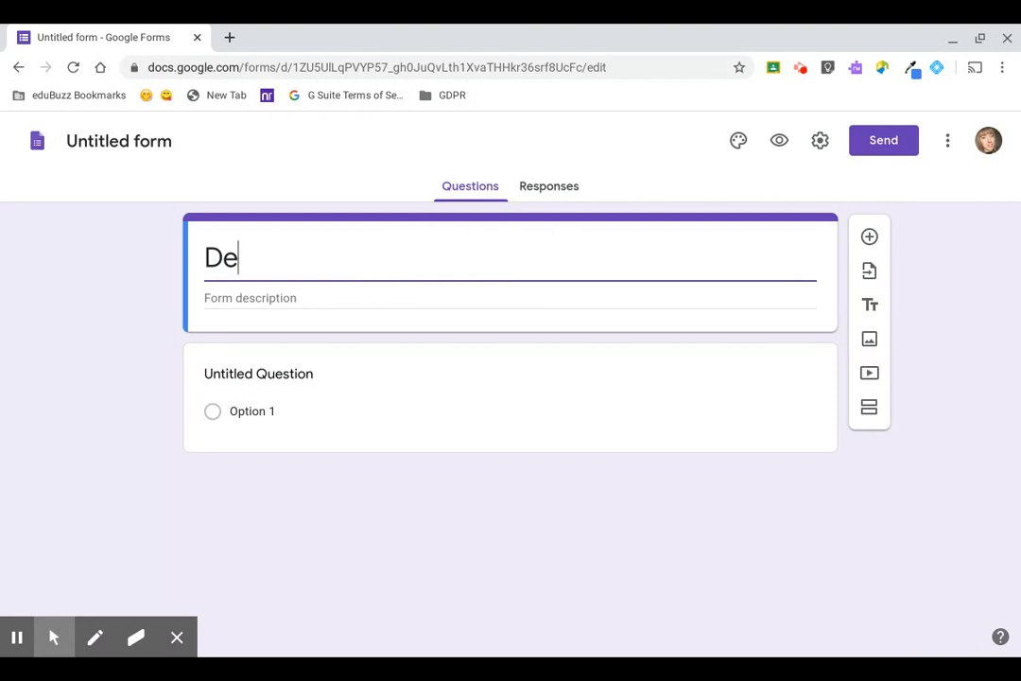
text(mo Example)
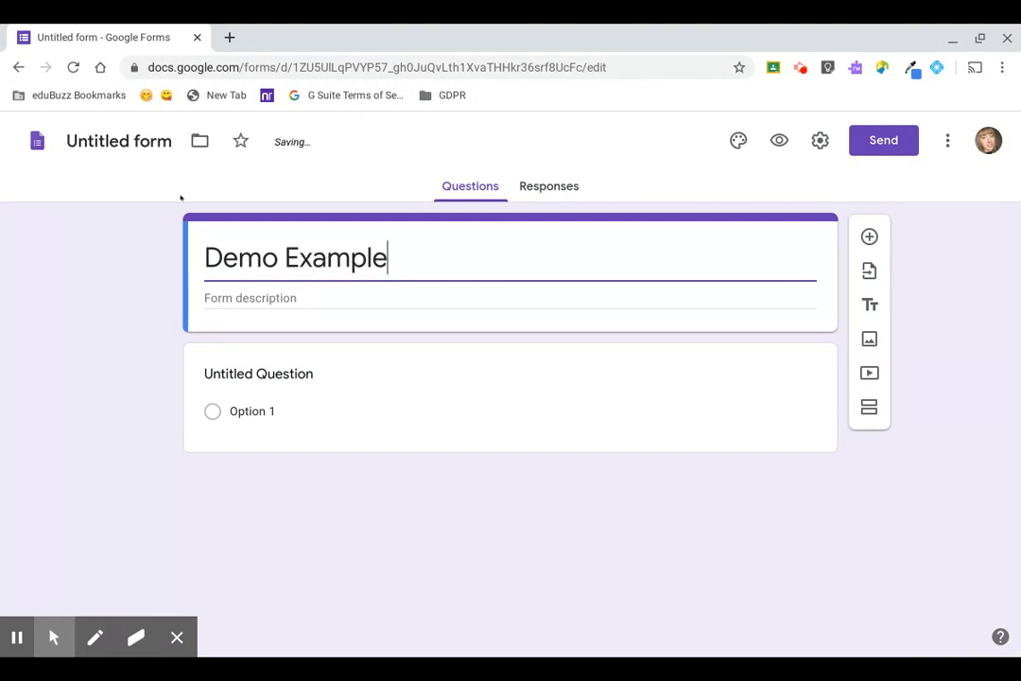
click(118, 141)
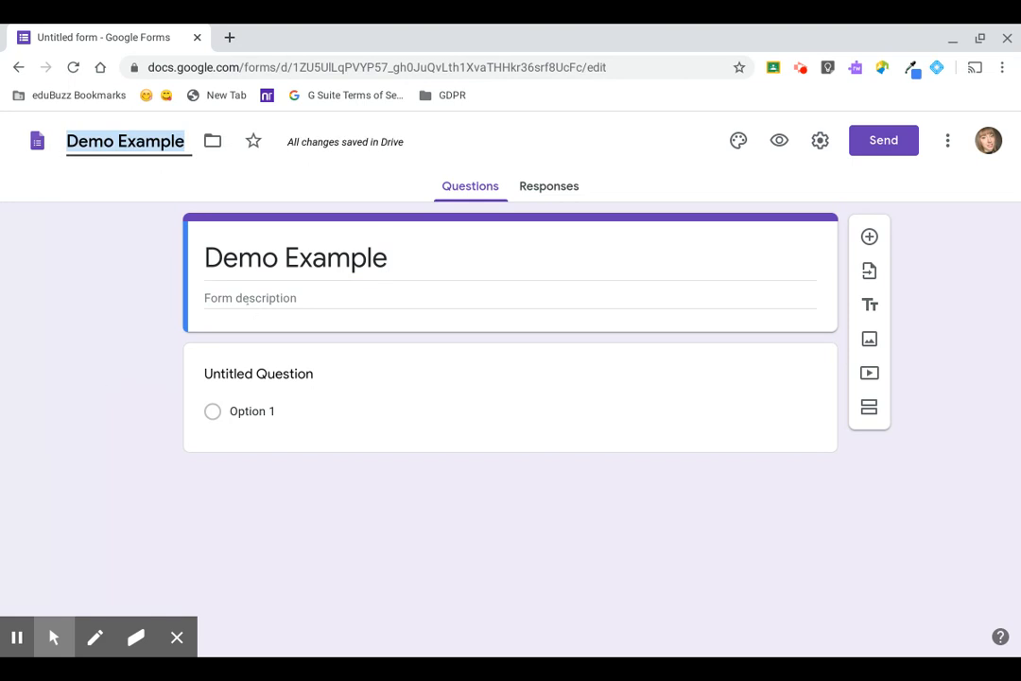
Enter "A description" as the form description.
click(244, 296)
text(A )
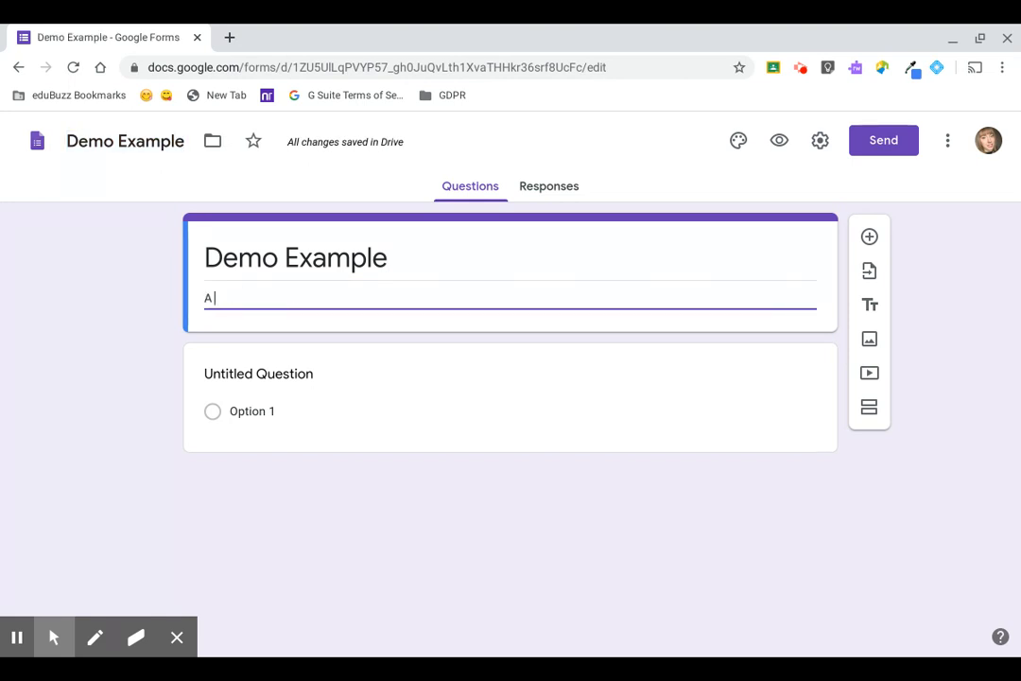
text(description)
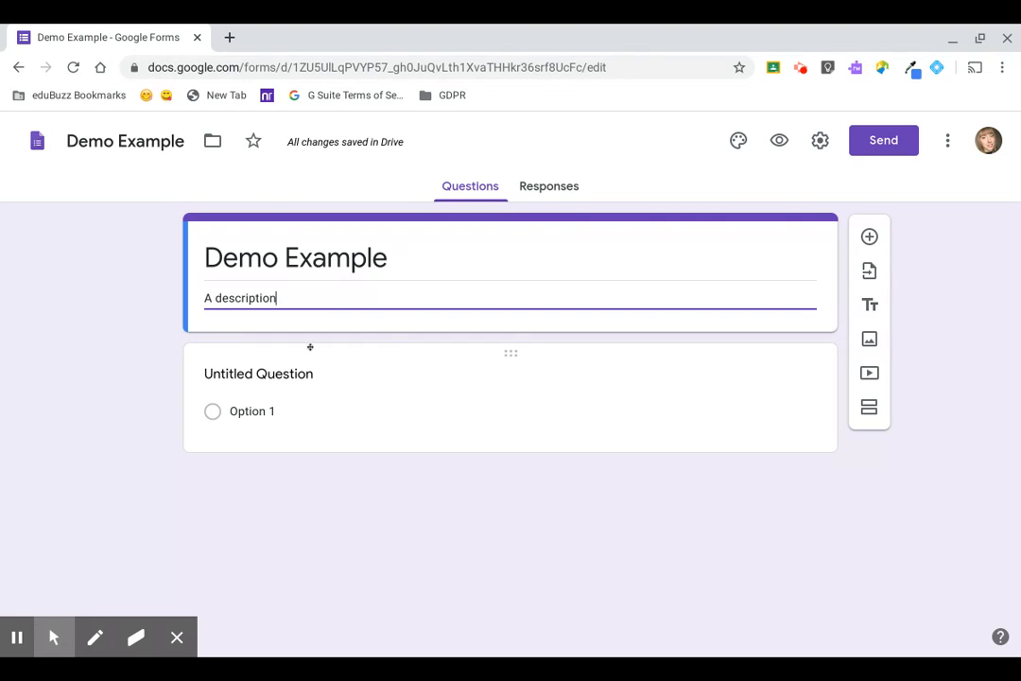
Change the untitled question to the Short answer type and set its text to "Name:".
click(253, 365)
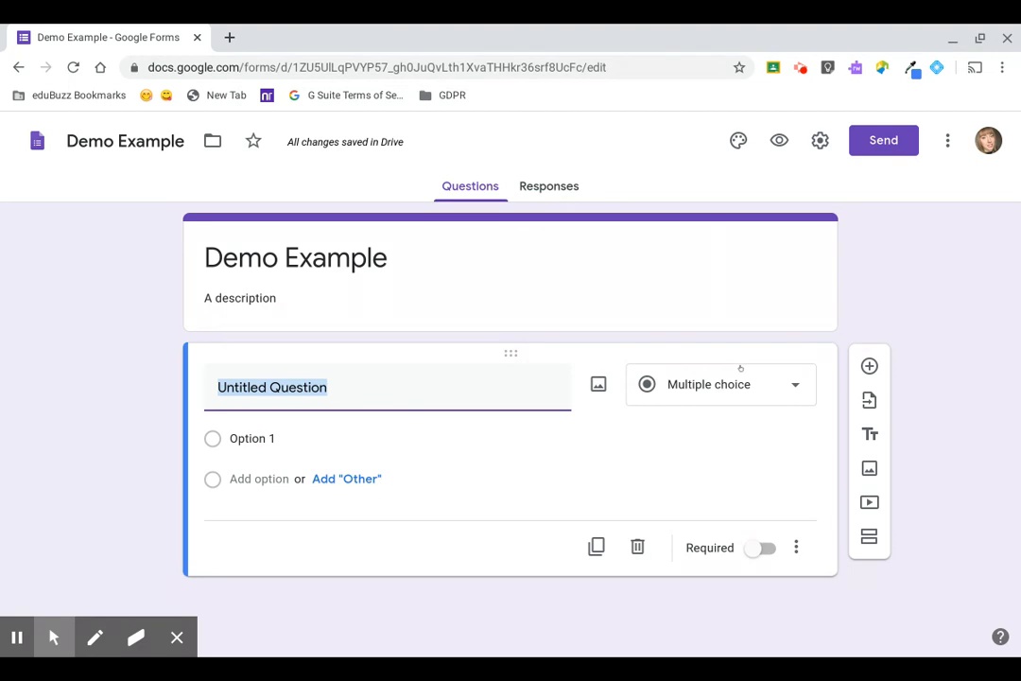
click(738, 368)
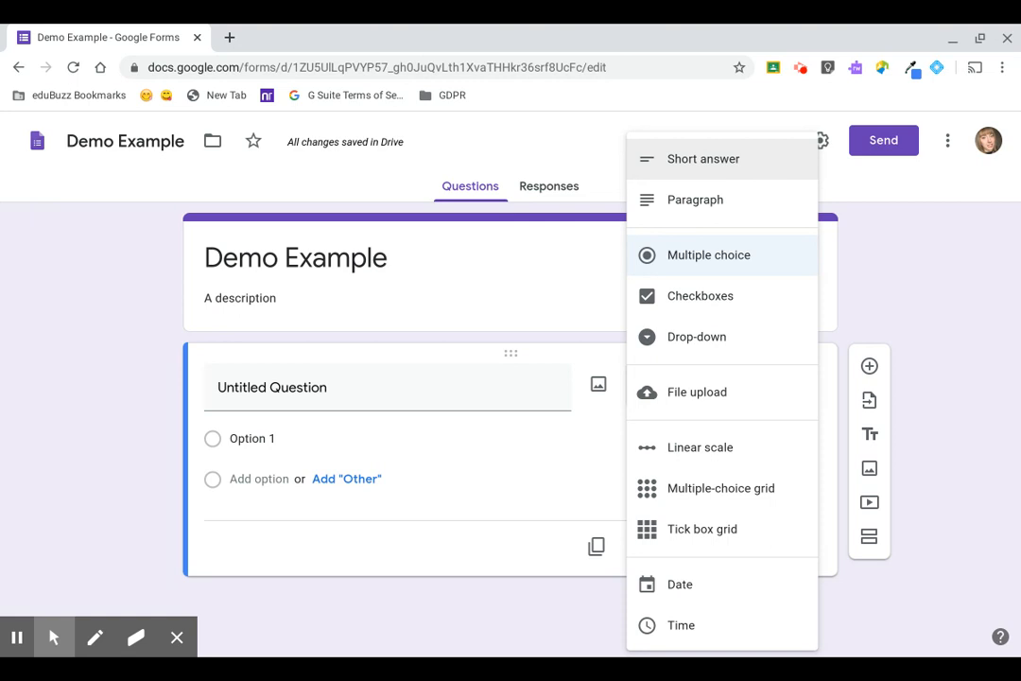
click(662, 157)
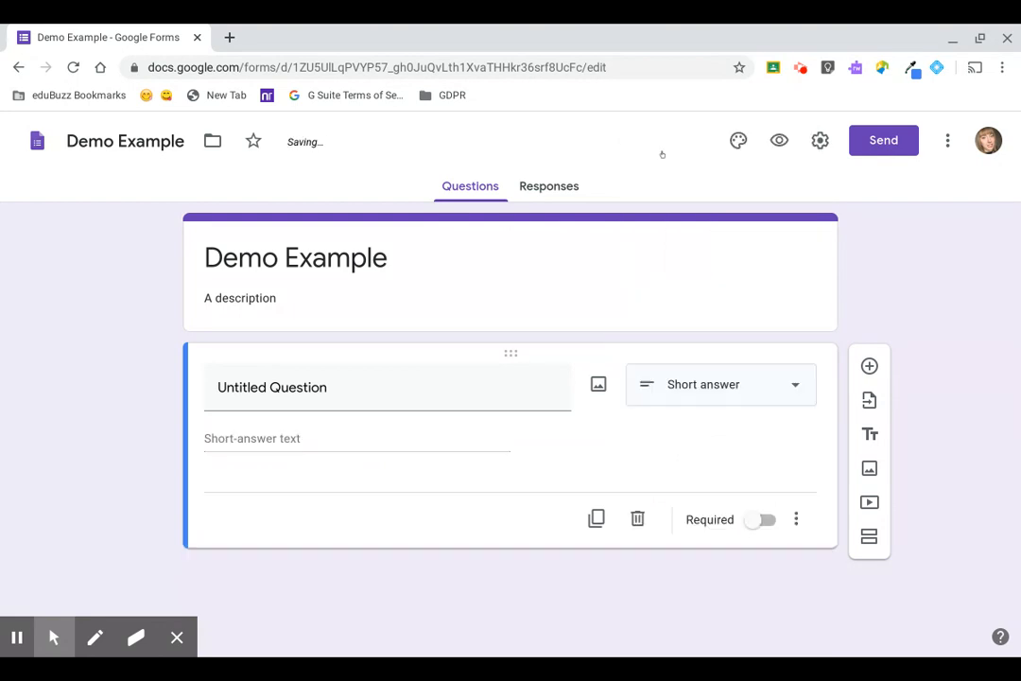
click(353, 383)
text(Na)
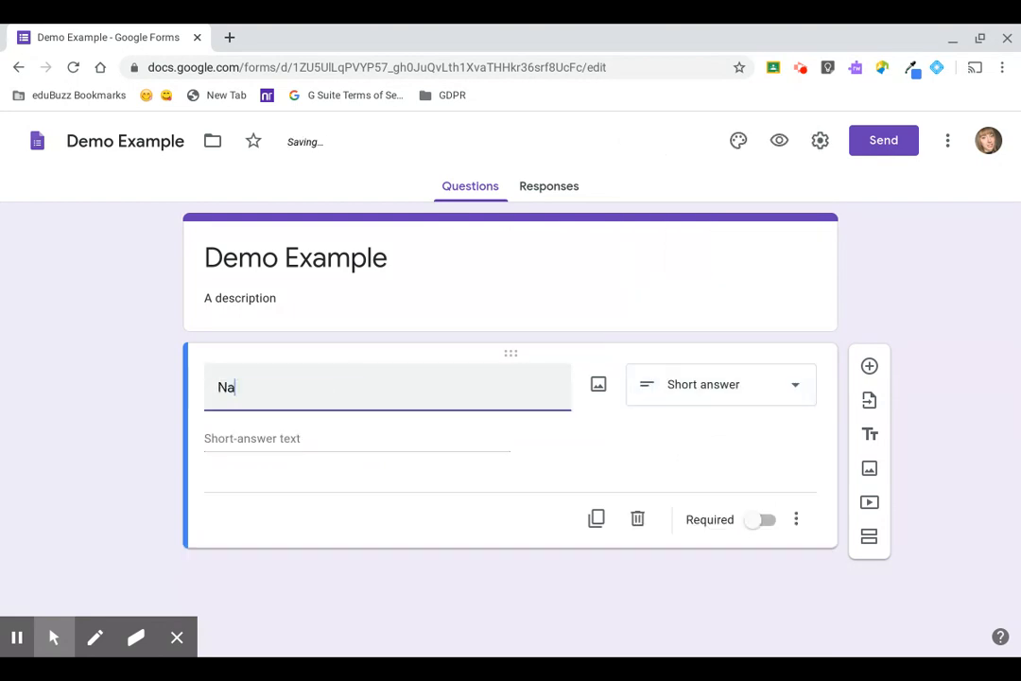
text(me:)
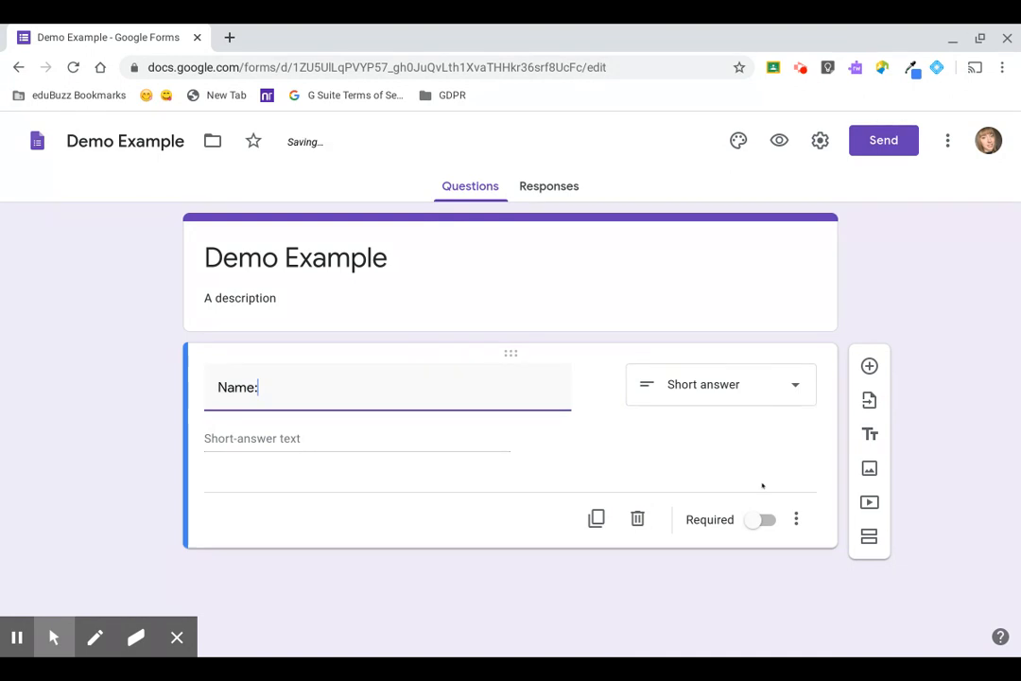
Switch the Required setting of the "Name:" question on and back off.
scroll(747, 518, up, 5)
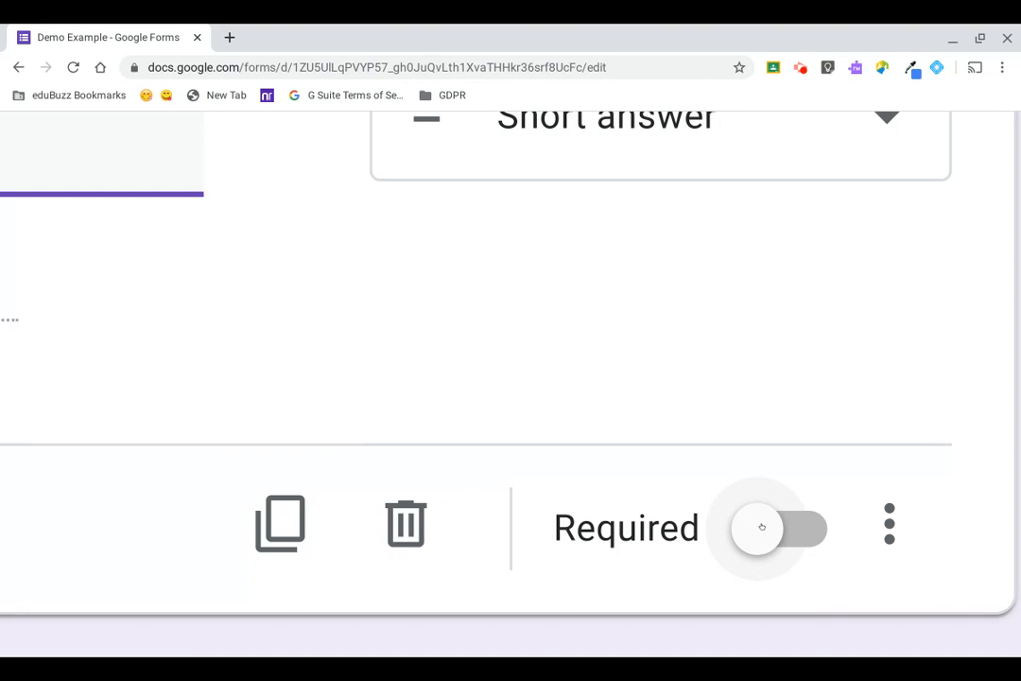
click(761, 527)
scroll(761, 527, down, 5)
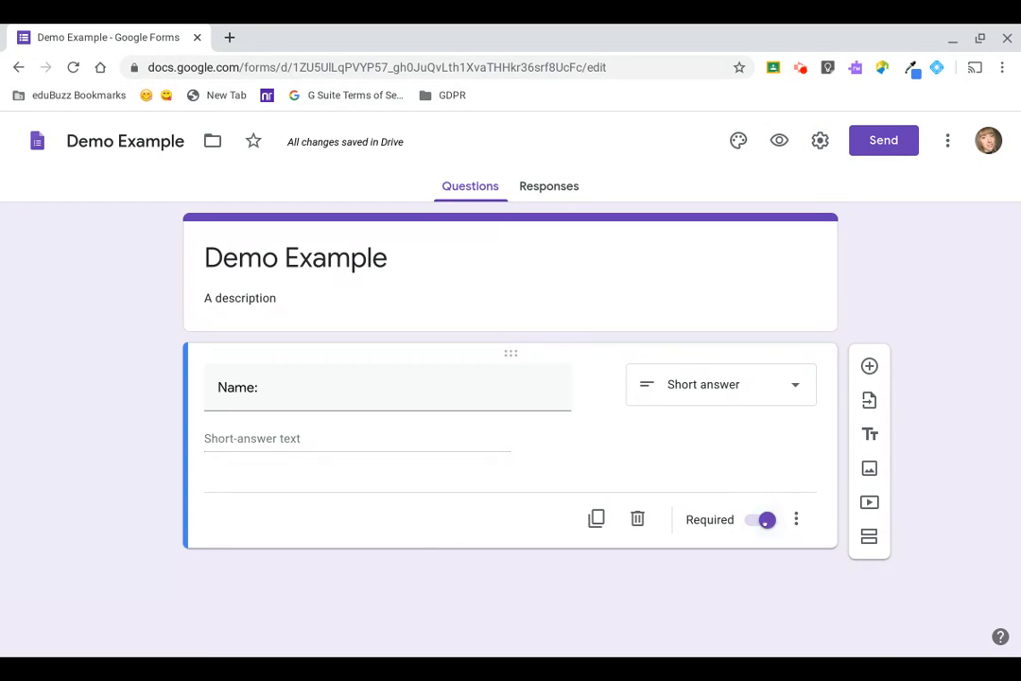
click(762, 520)
Look through the available question types without changing the type of the "Name:" question.
click(795, 385)
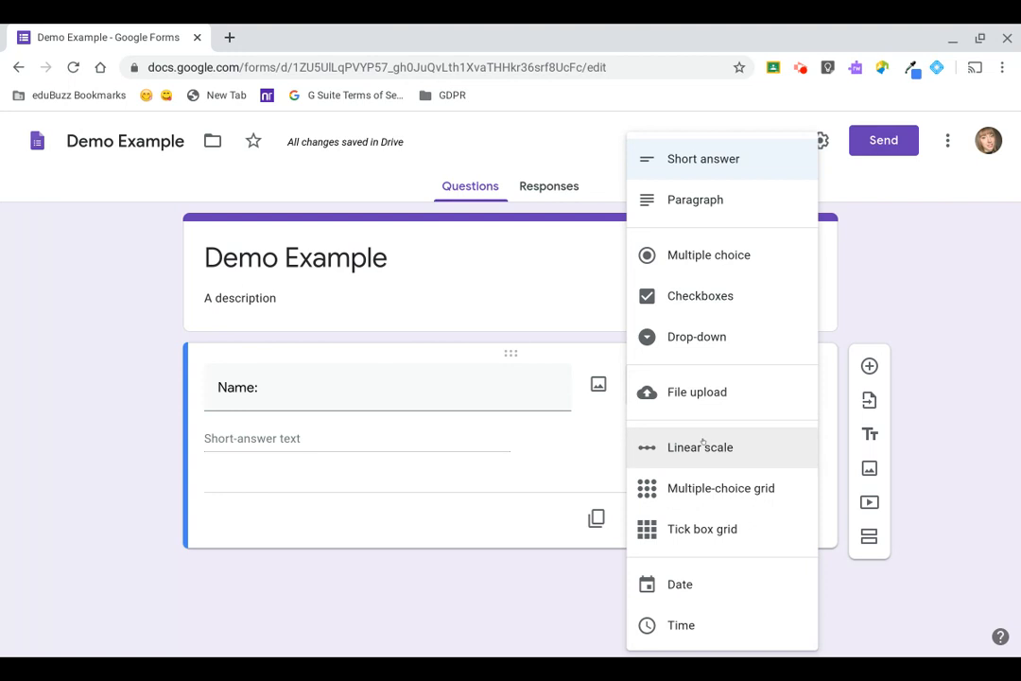
click(436, 518)
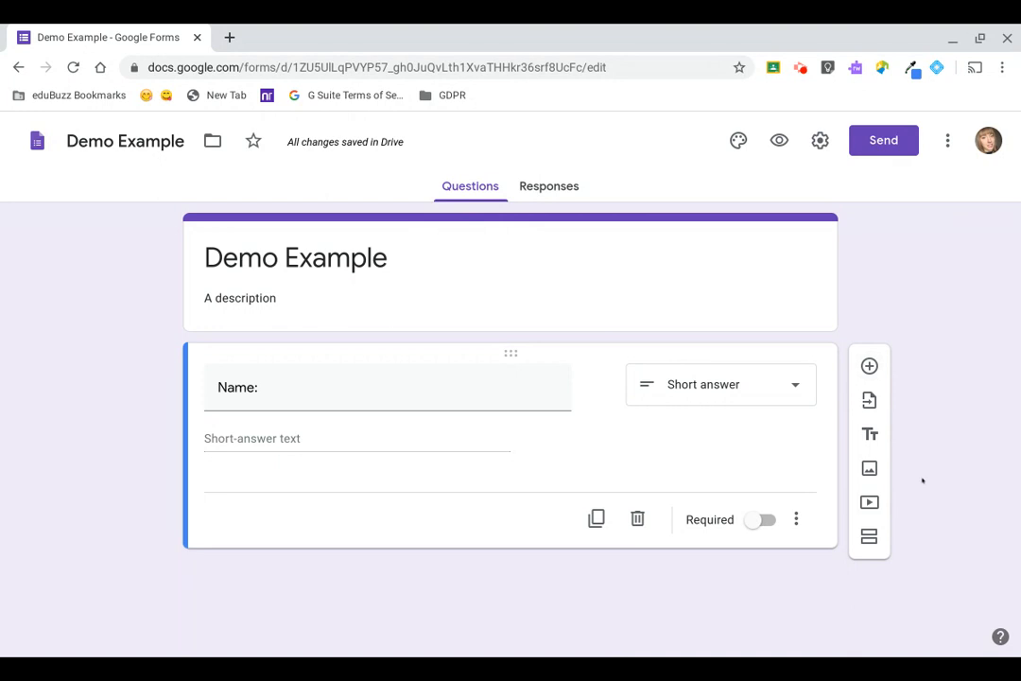
Add a Linear scale question below "Name:" with the text "How confident are you using Google Forms?".
click(869, 366)
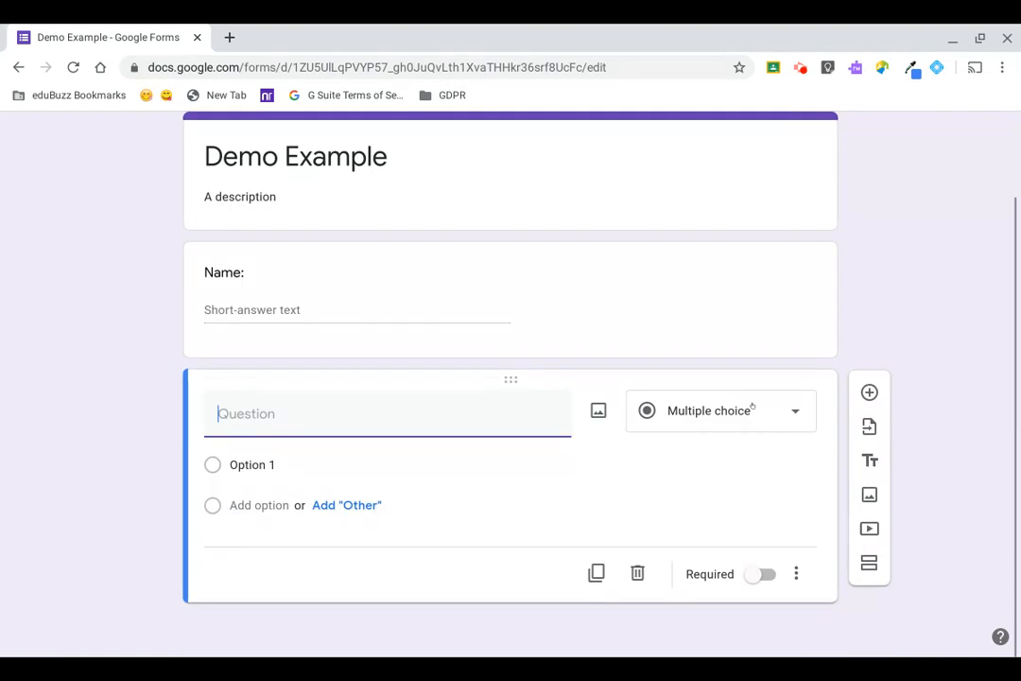
click(753, 406)
click(730, 450)
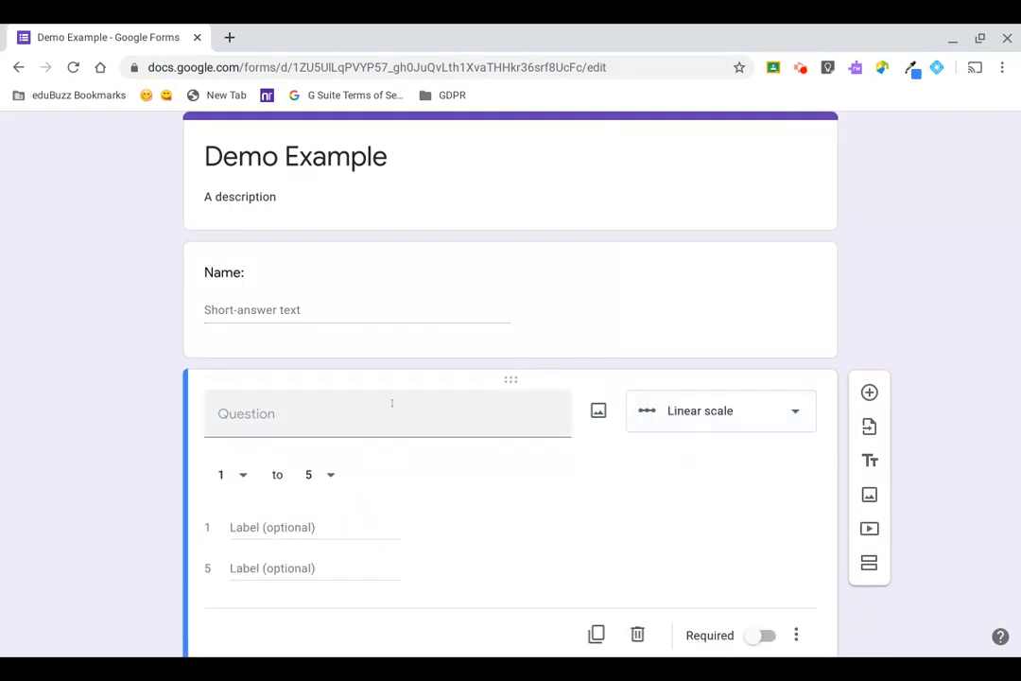
click(370, 412)
text(How confi)
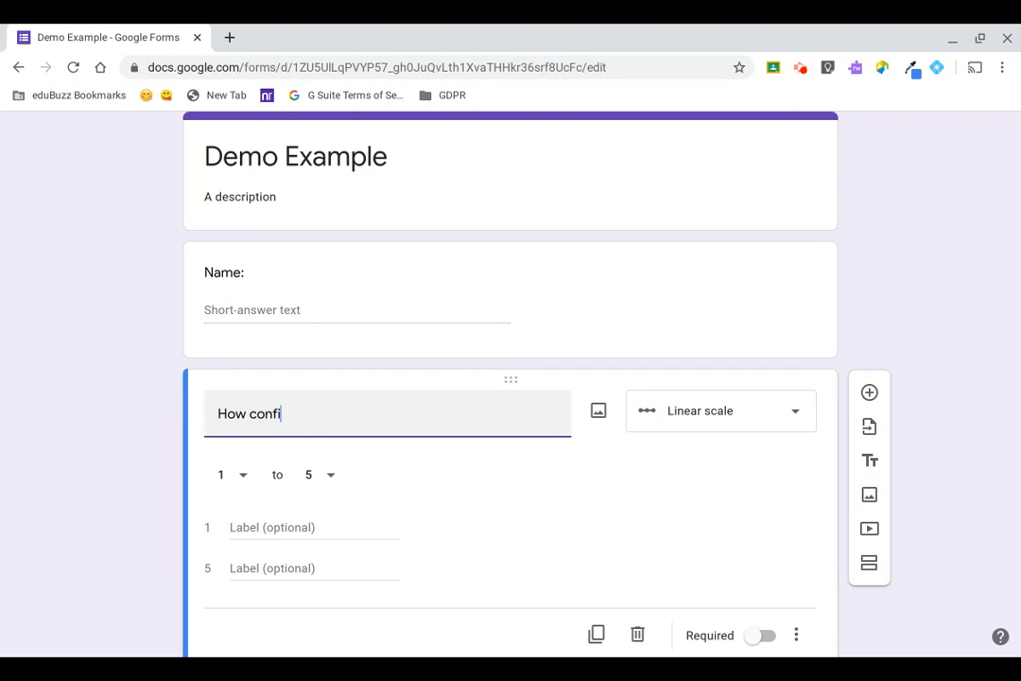
text(dent are you usin)
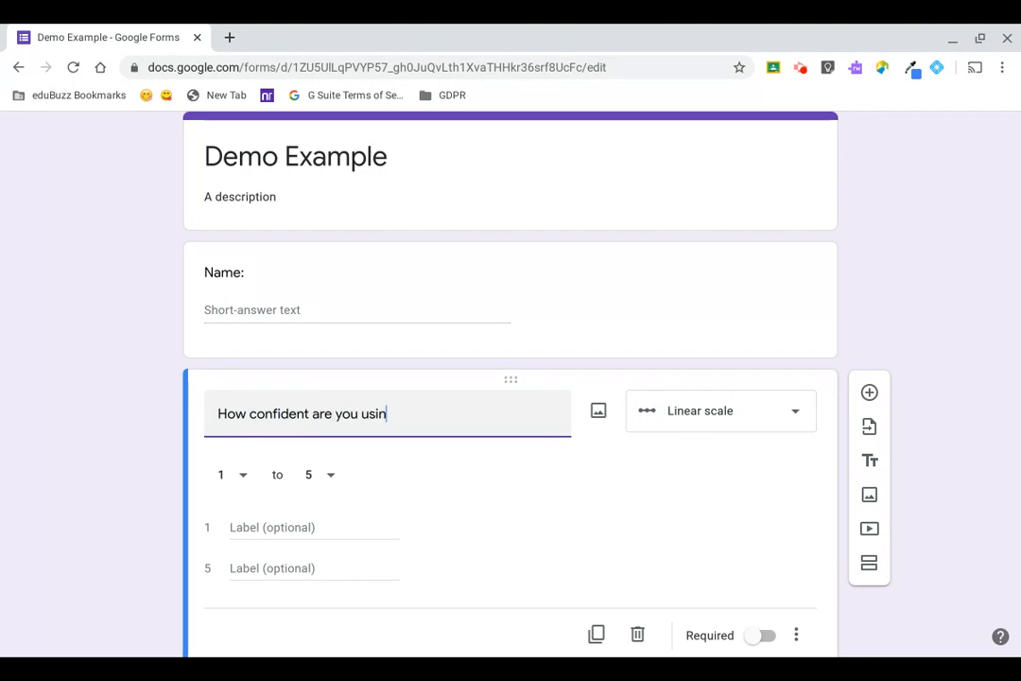
text(g Google Forms?)
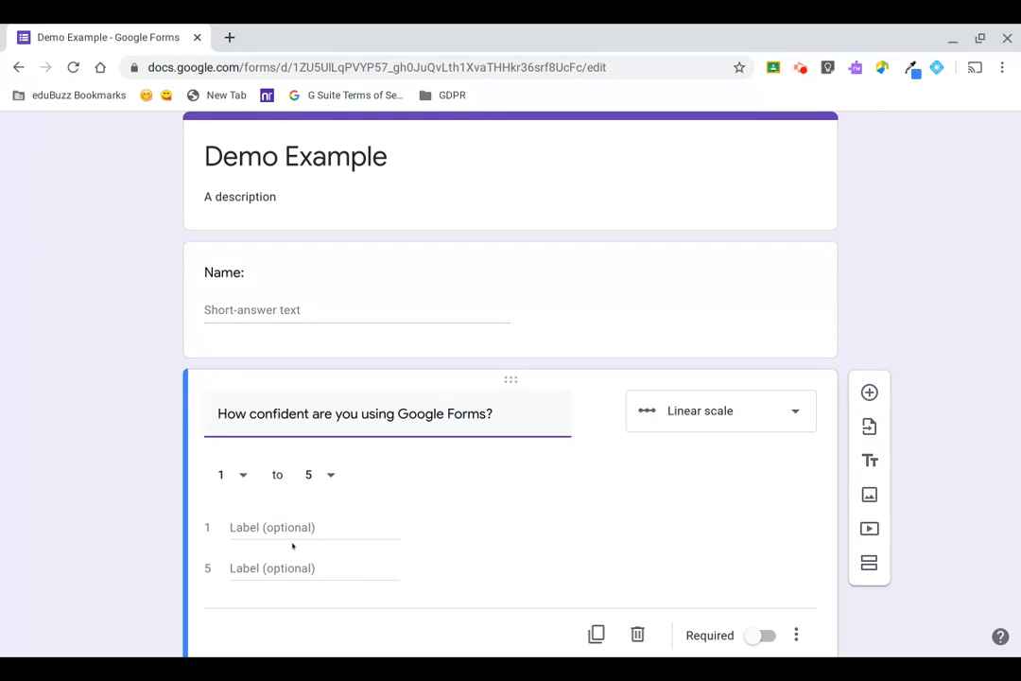
Label the scale's value 1 "Not confident" and value 5 "Very confident", and make the question required.
click(322, 526)
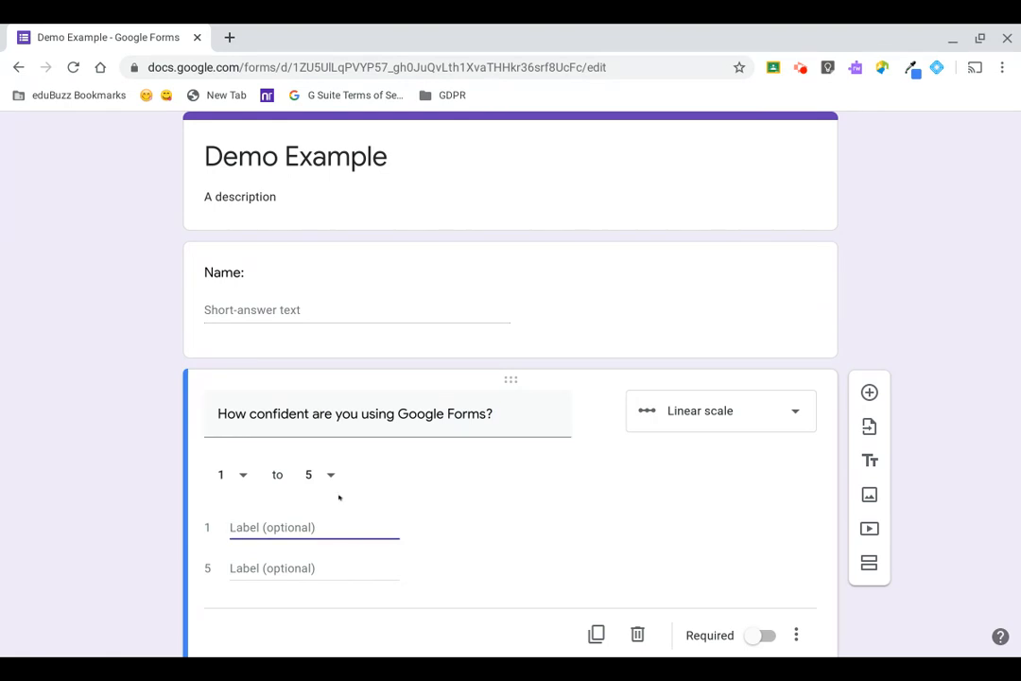
text(Not o)
text(onfident)
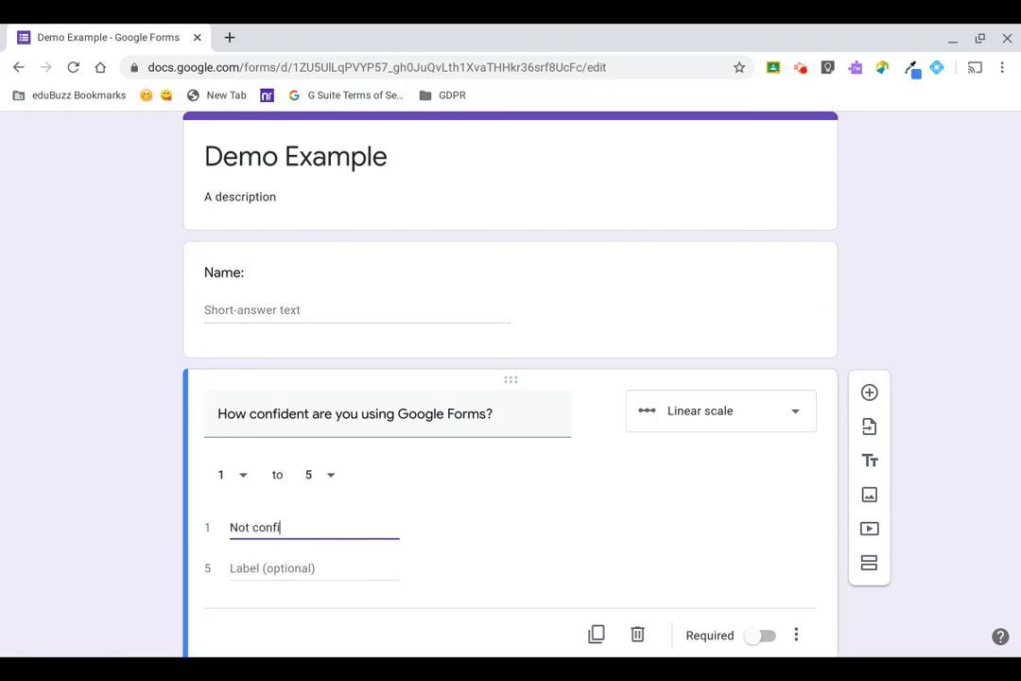
click(326, 559)
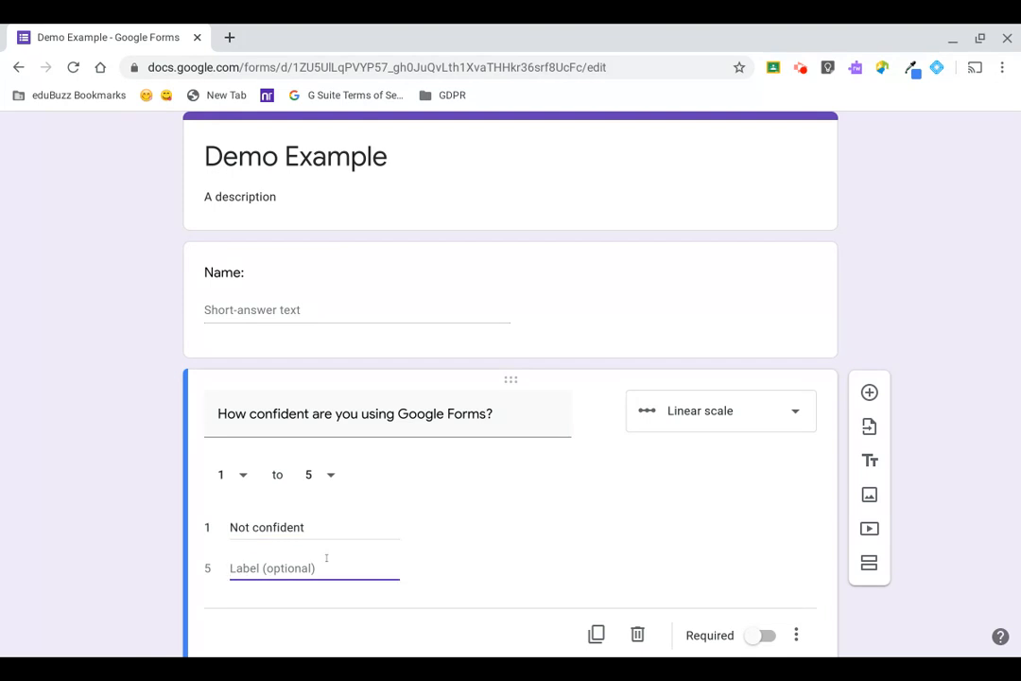
text(Very confident)
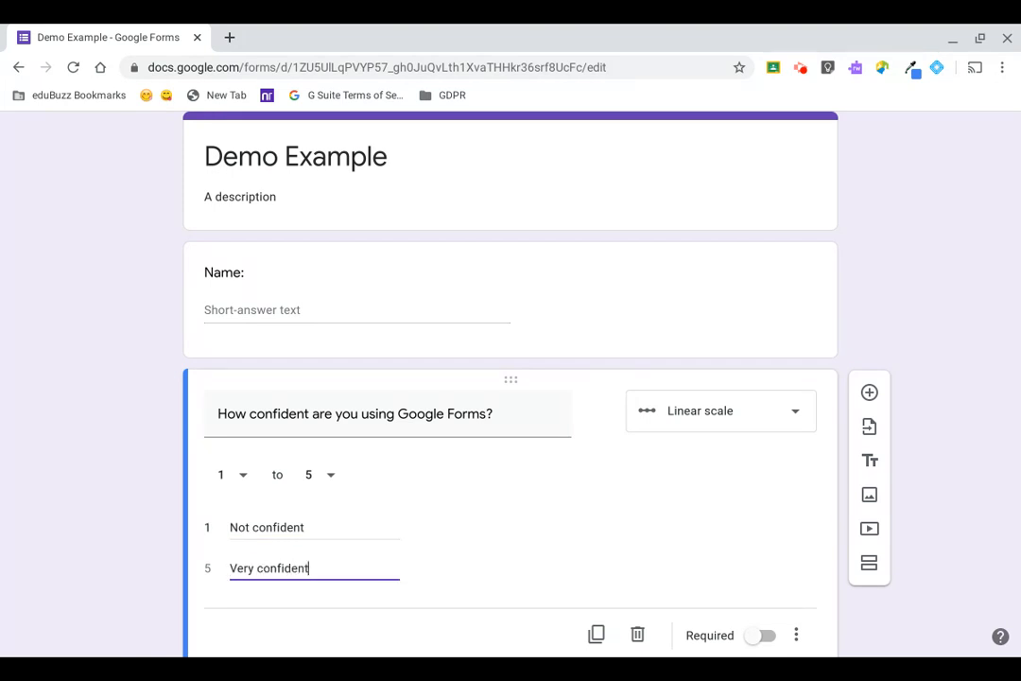
click(759, 636)
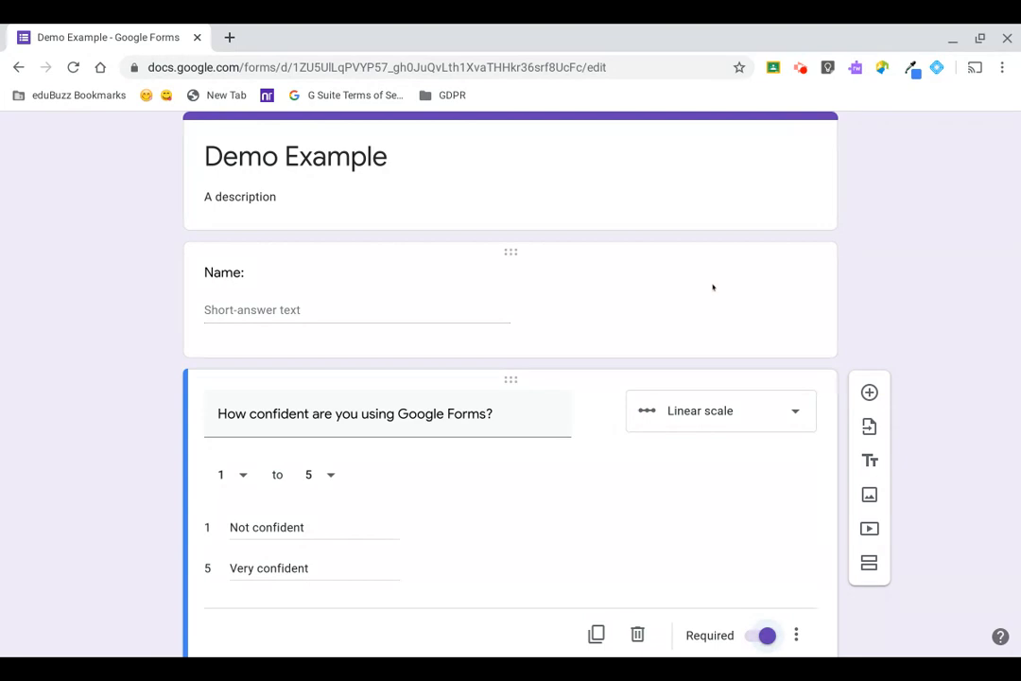
Add a Multiple-choice grid question below the linear scale question with the text "How confident are you using the following tools?".
click(709, 295)
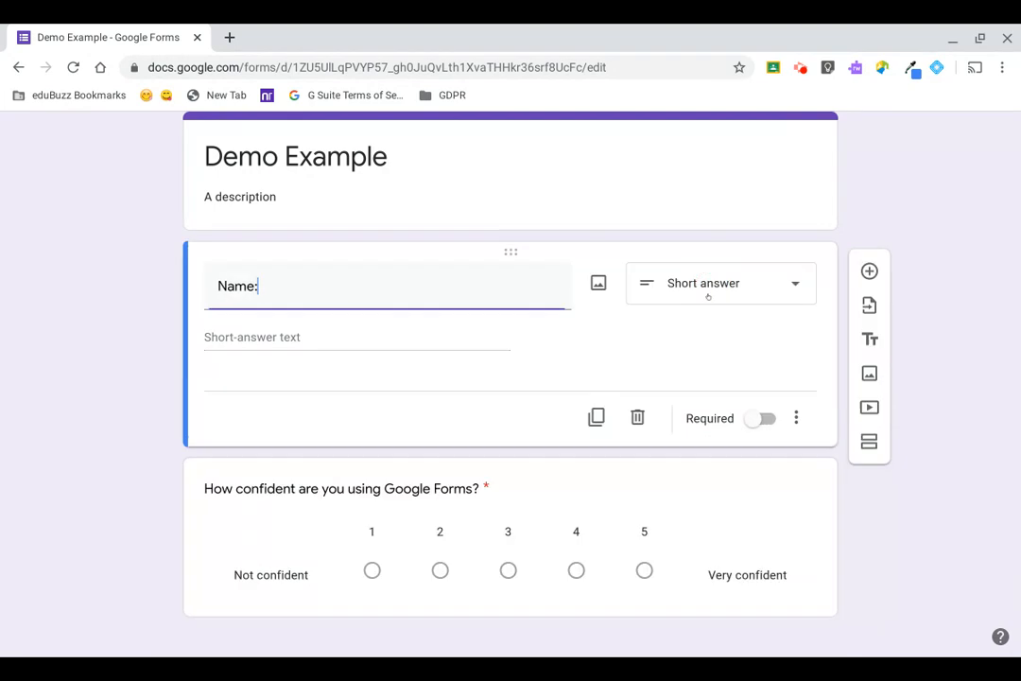
click(521, 465)
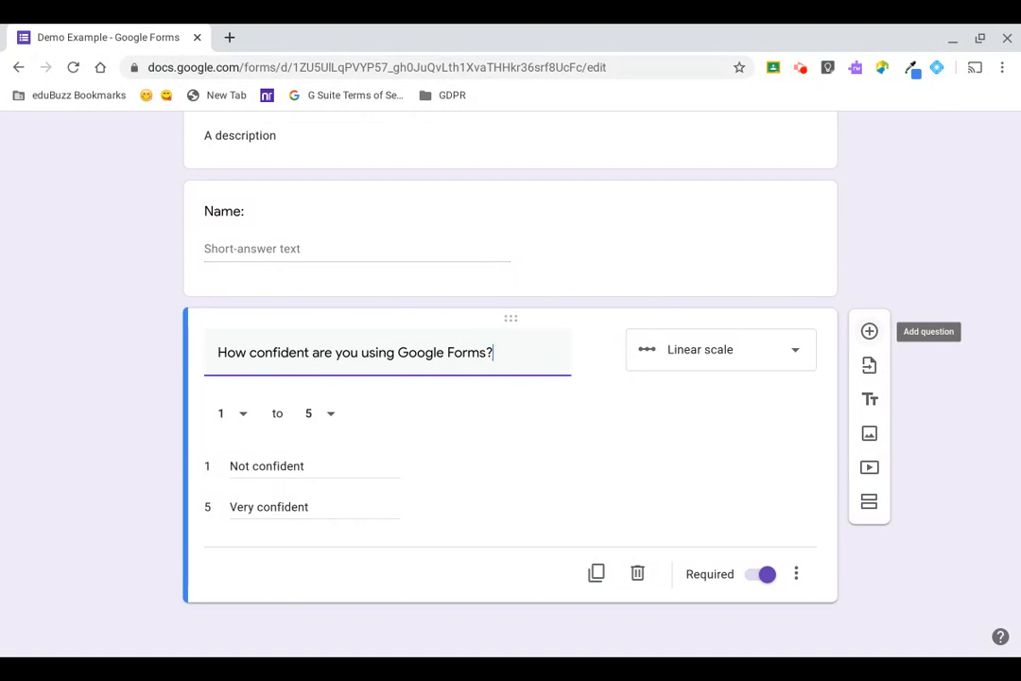
click(870, 331)
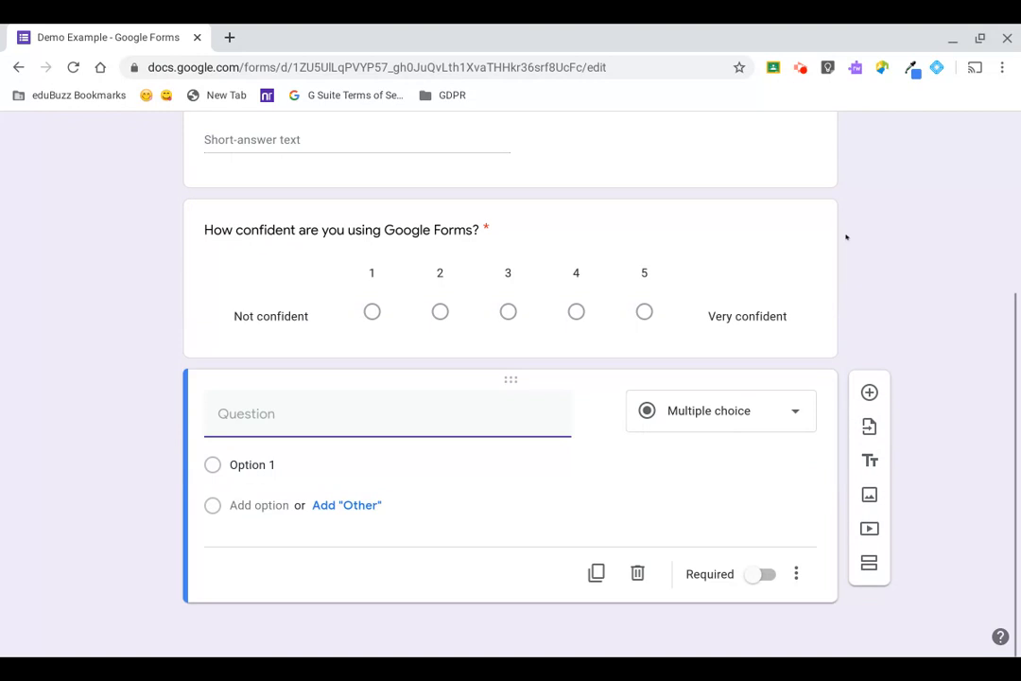
click(767, 398)
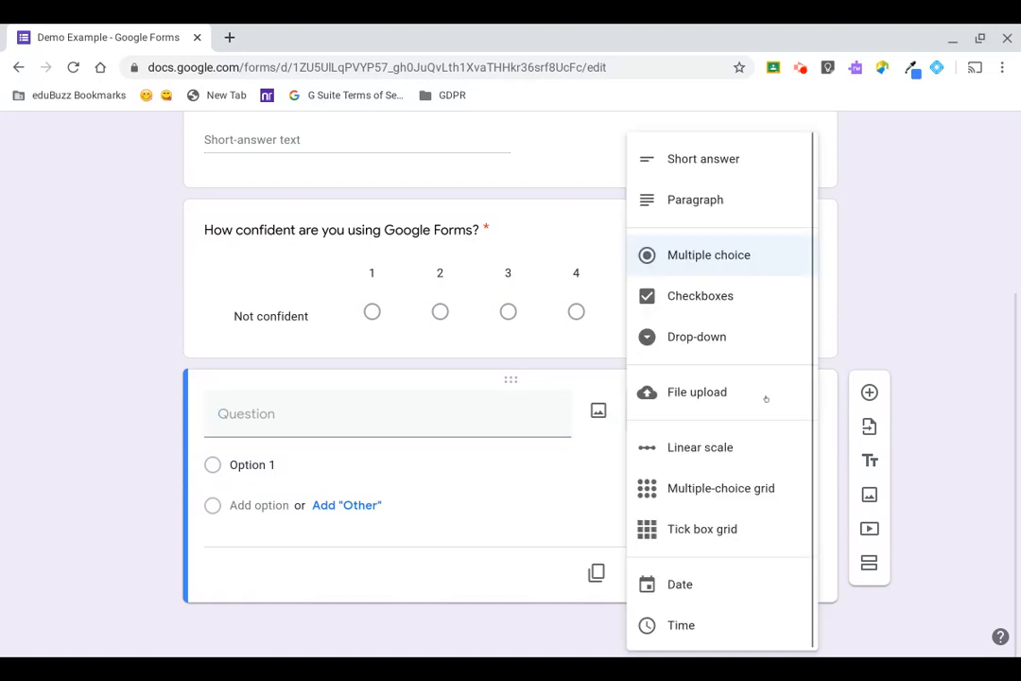
click(662, 484)
click(221, 412)
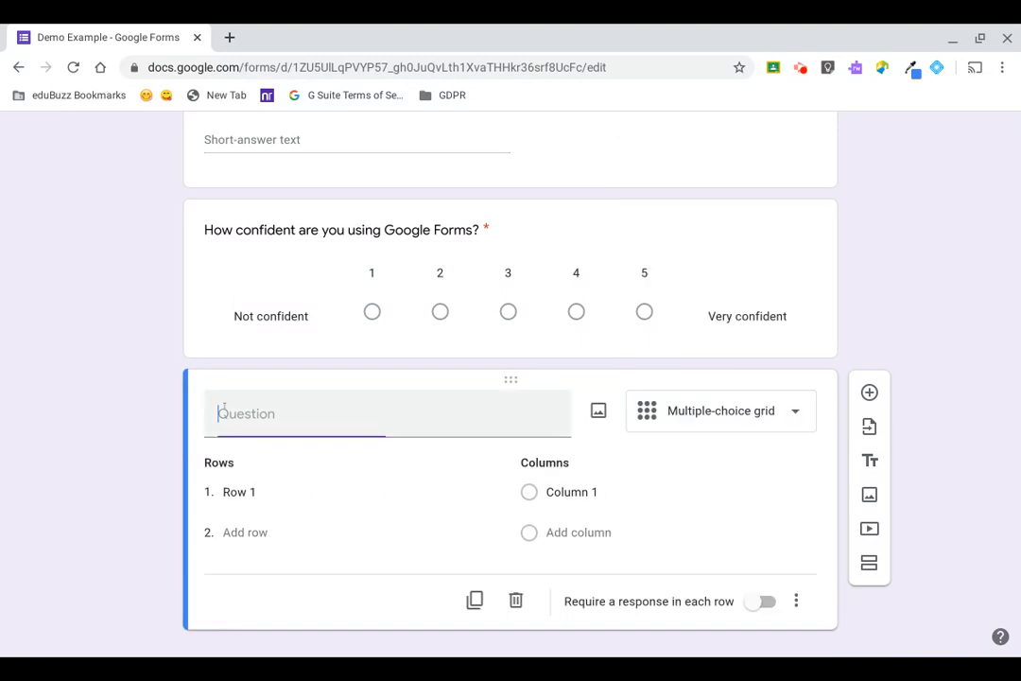
text(How conf)
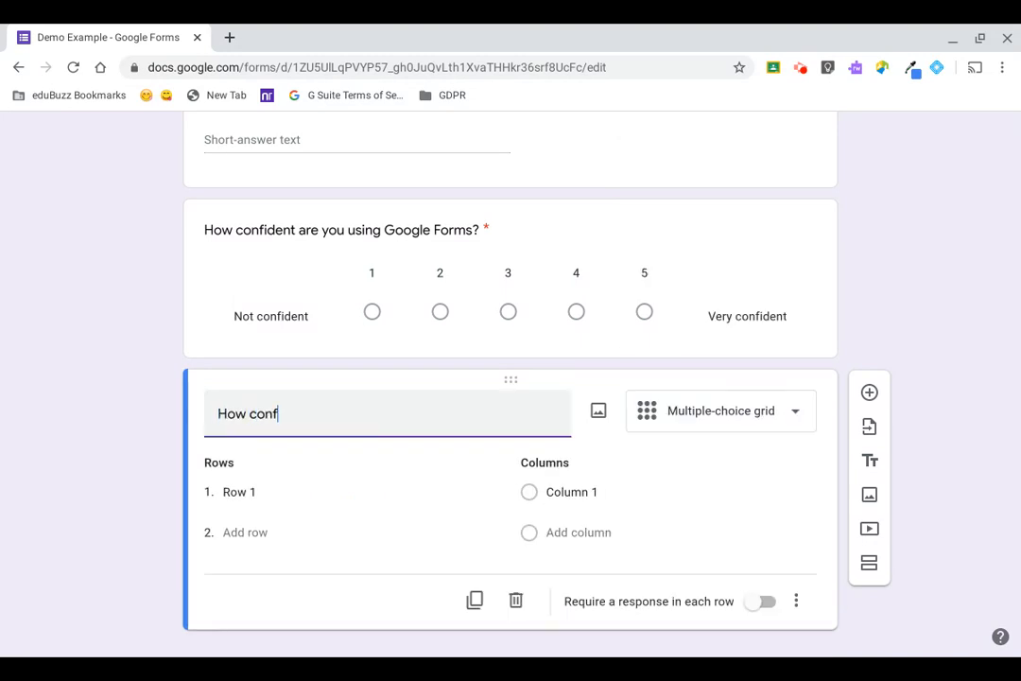
text(ident are you using the fol)
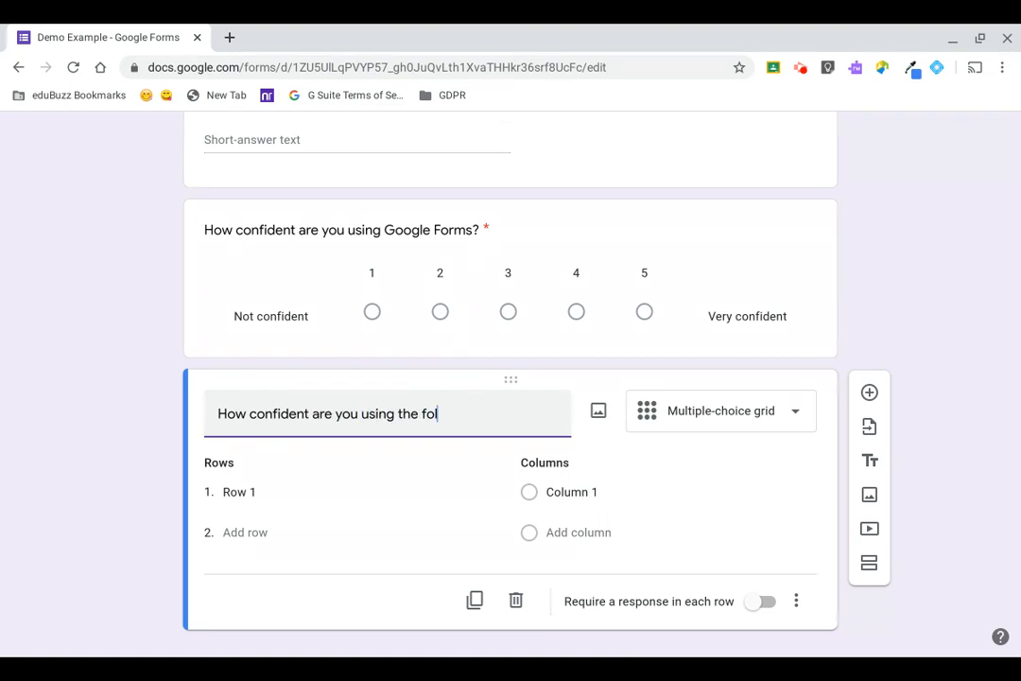
text(lowing tools?)
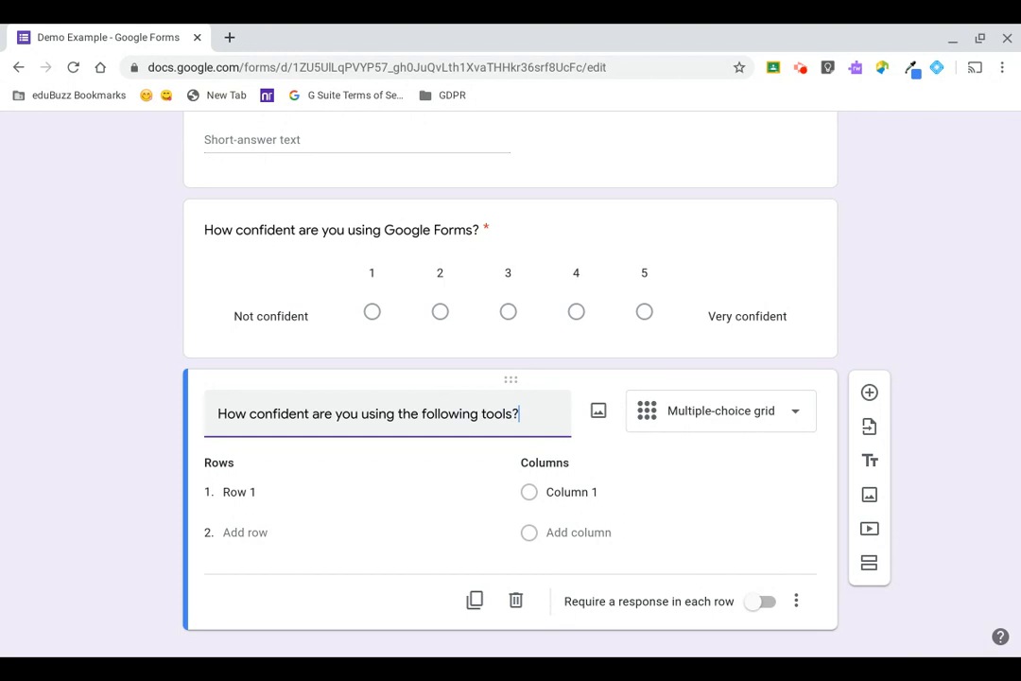
Enter "Google Docs" and "Google Classroom" as the first two rows of the grid question.
click(241, 492)
text(Goog)
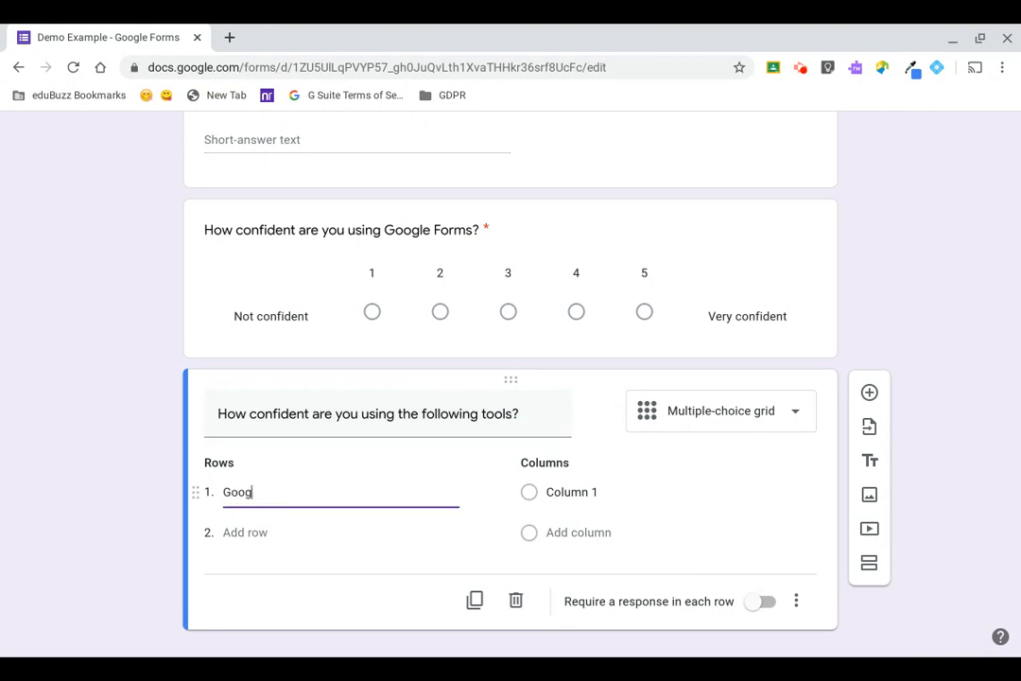
text(le Docs)
key(Return)
text(Google )
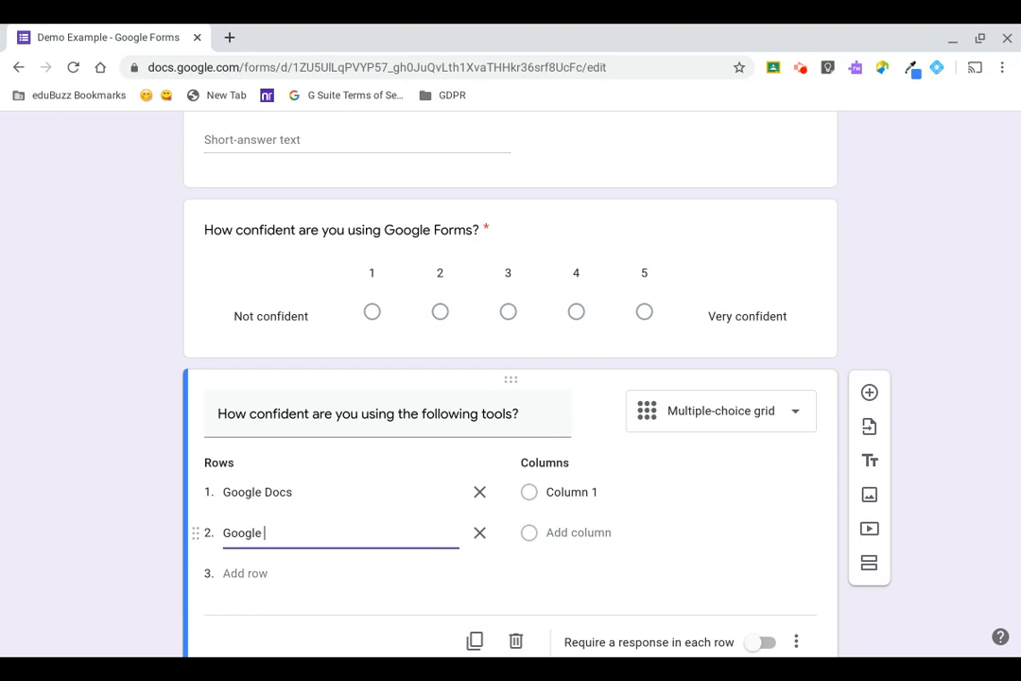
text(Clssro)
key(BackSpace)
key(BackSpace)
text(ssroom)
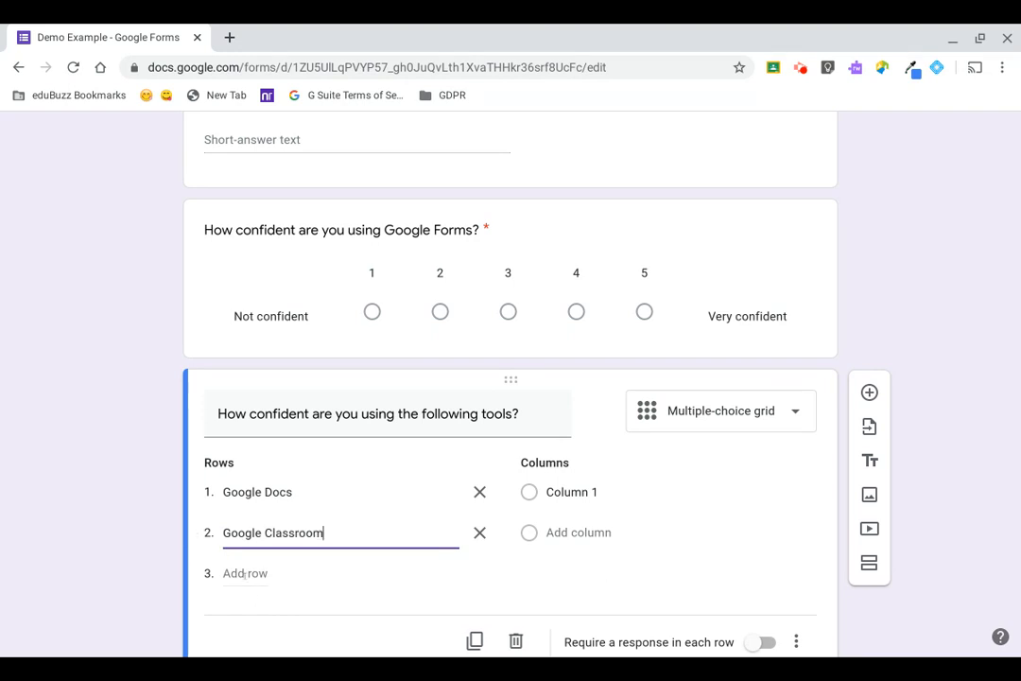
Add "Google Drive" and "Google Slides" as the third and fourth rows of the grid question.
click(245, 573)
text(Google F)
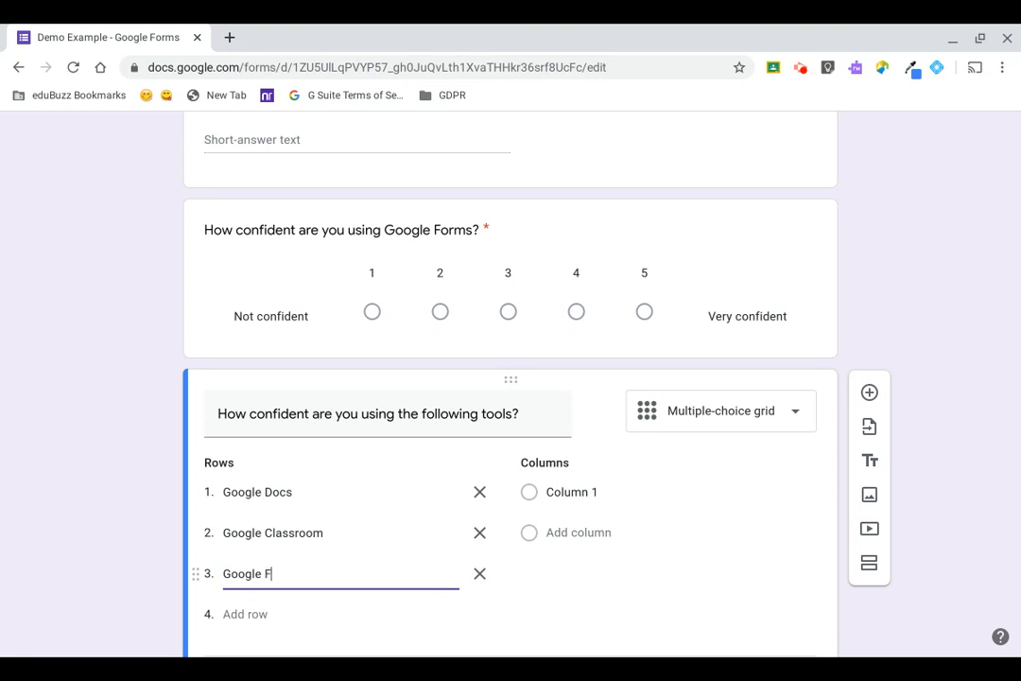
key(BackSpace)
text(Drive)
click(254, 613)
text(Google)
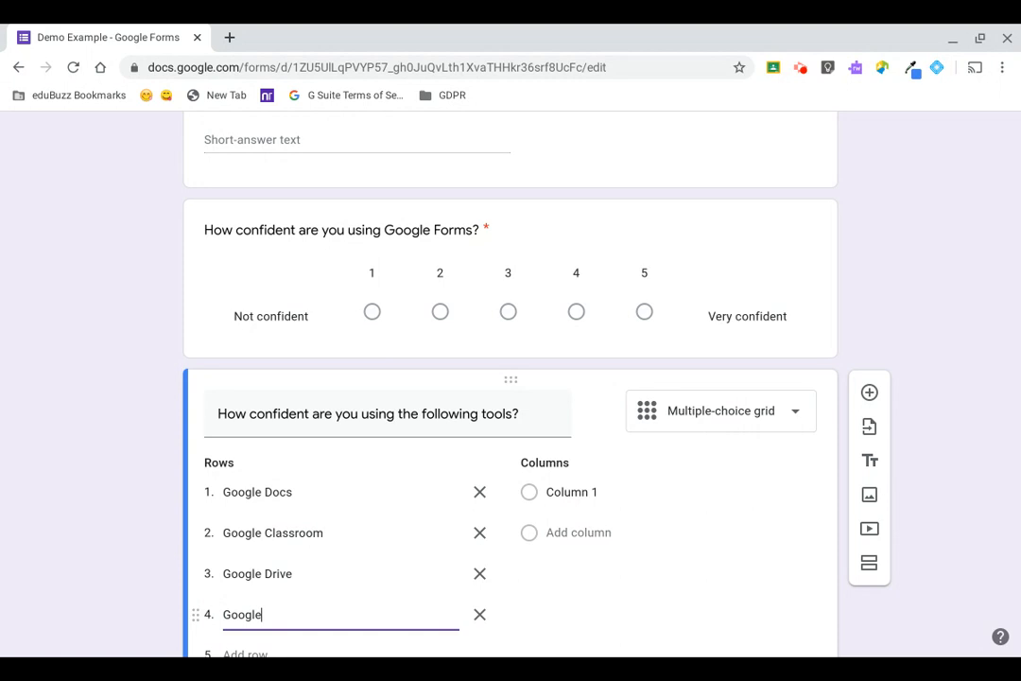
text( Slides)
Enter "Not confident", "Somewhat confident" and "OK" as the first three columns of the grid question.
scroll(511, 378, down, 1)
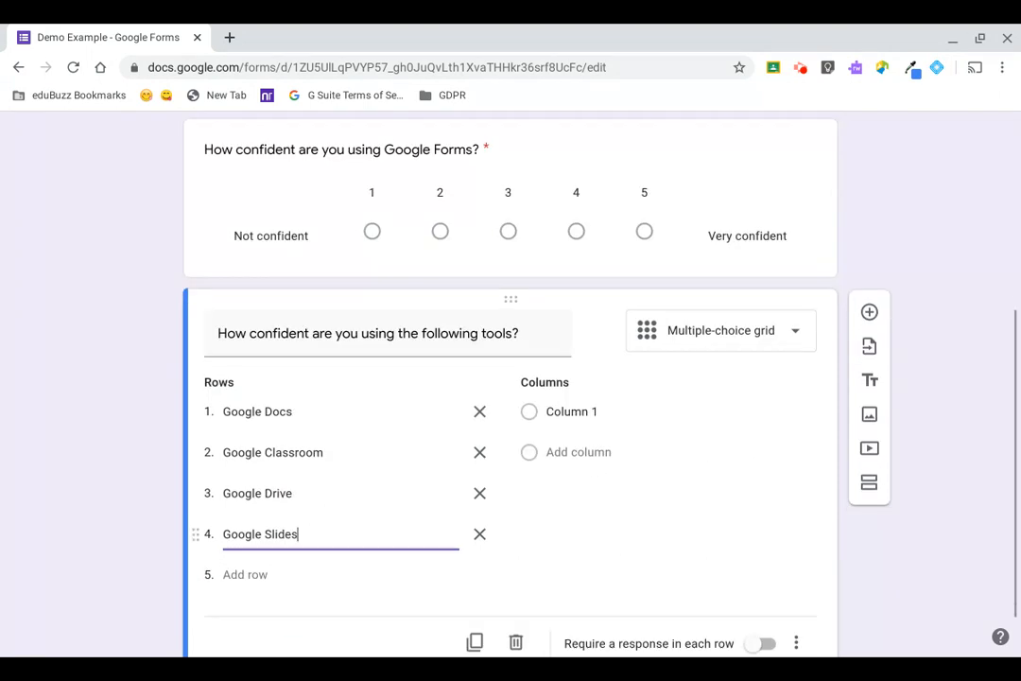
click(571, 375)
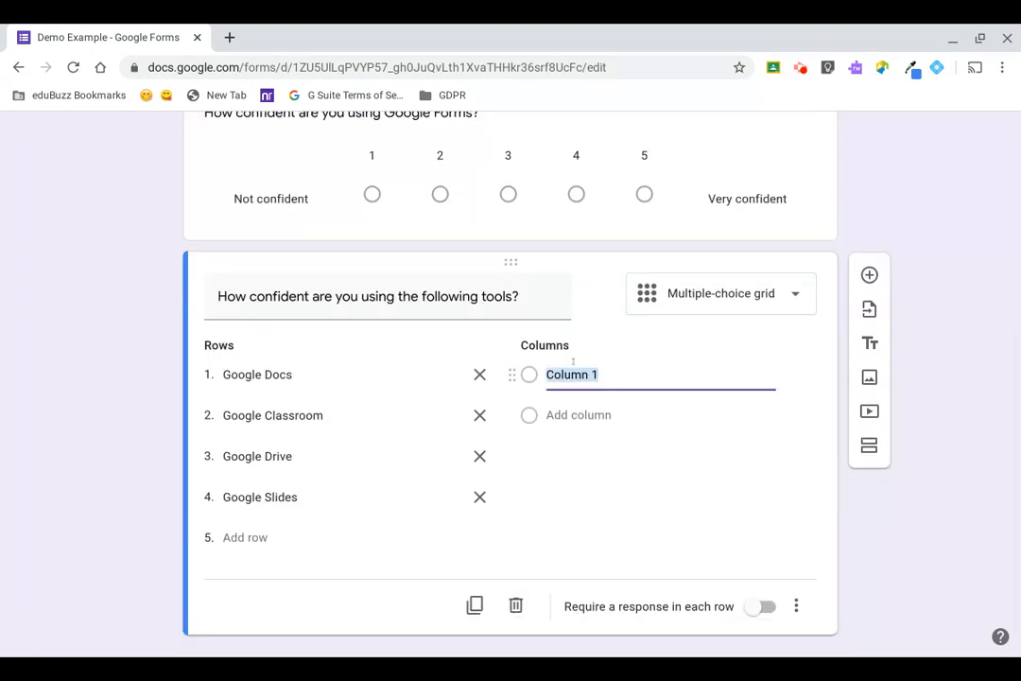
text(Not confident)
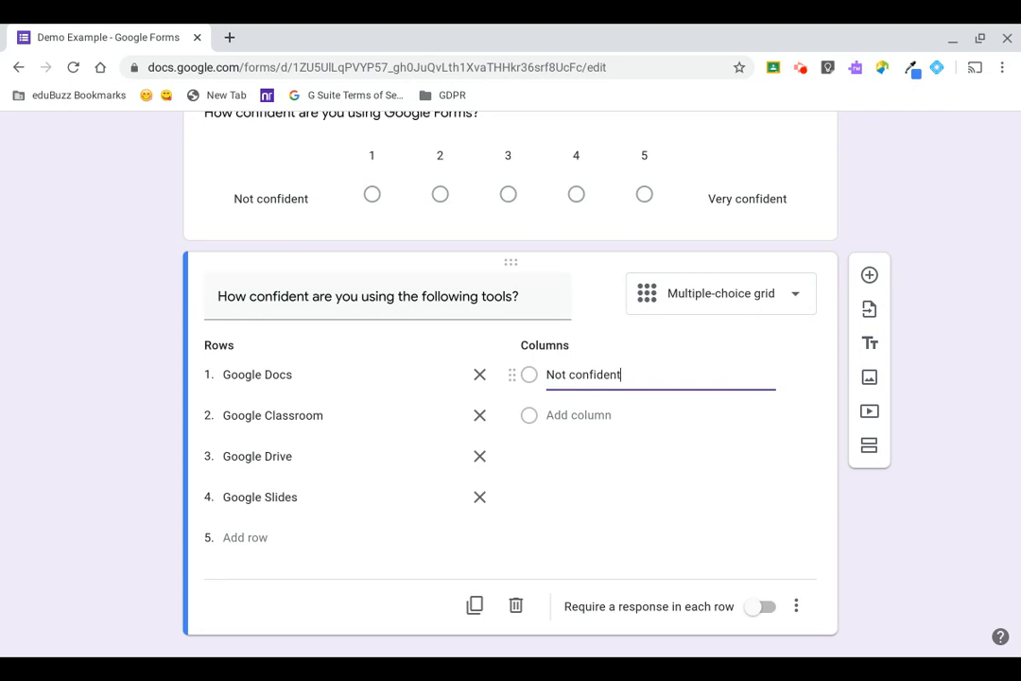
key(Return)
text(Somewhat)
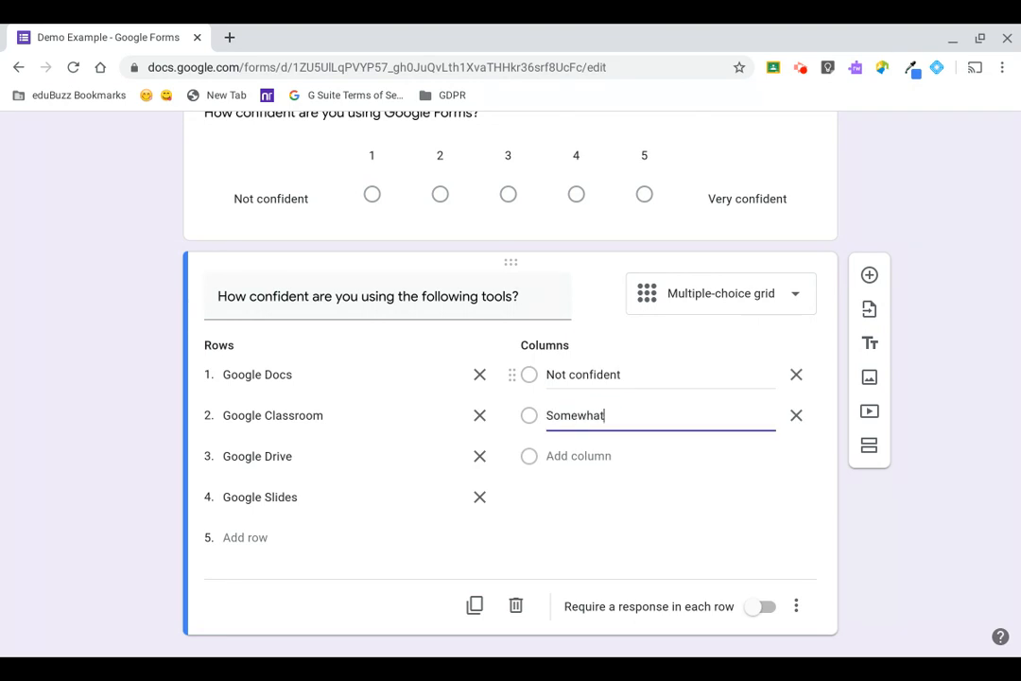
text( confident)
key(Return)
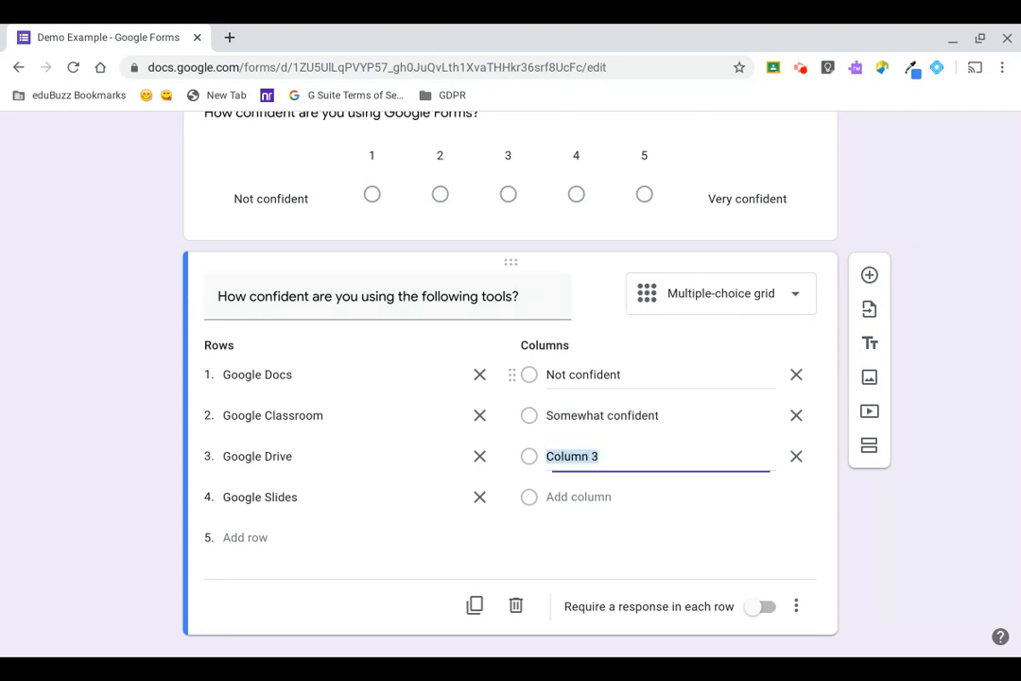
text(Not)
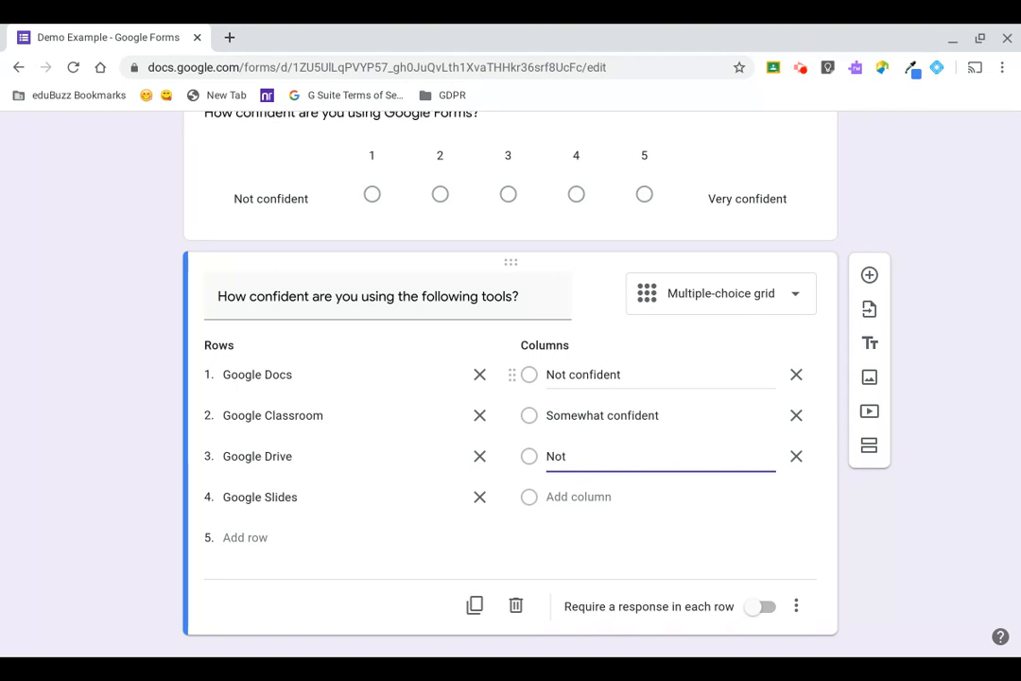
key(BackSpace)
key(BackSpace)
key(BackSpace)
text(OK)
key(Return)
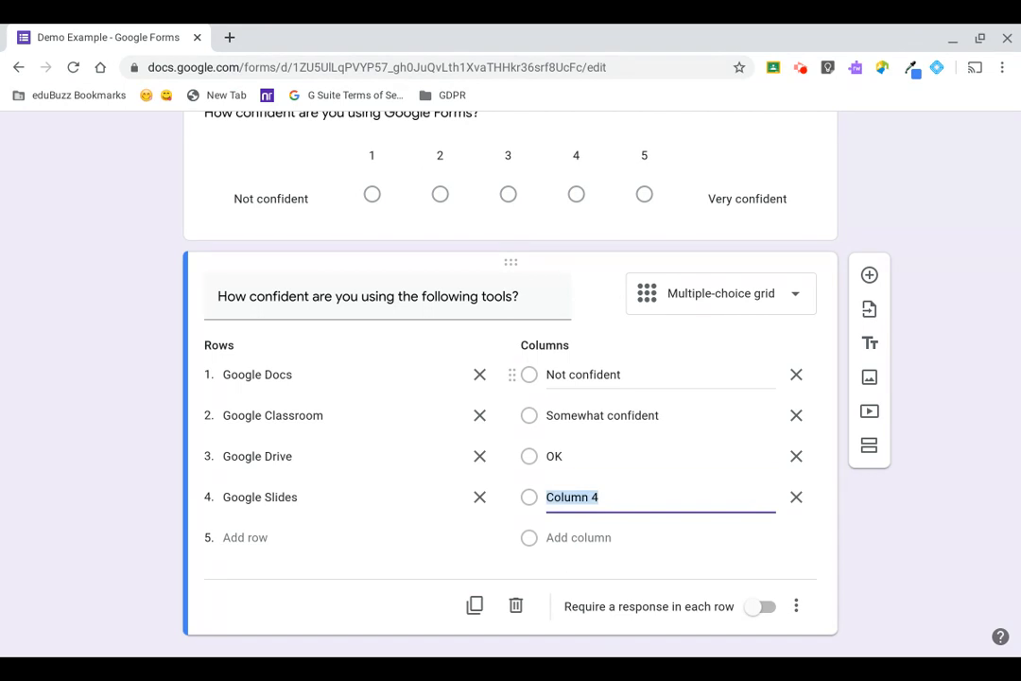
Enter "Confident" and "Very confident" as the fourth and fifth columns of the grid question.
text(Somew)
key(BackSpace)
key(BackSpace)
key(BackSpace)
key(BackSpace)
key(BackSpace)
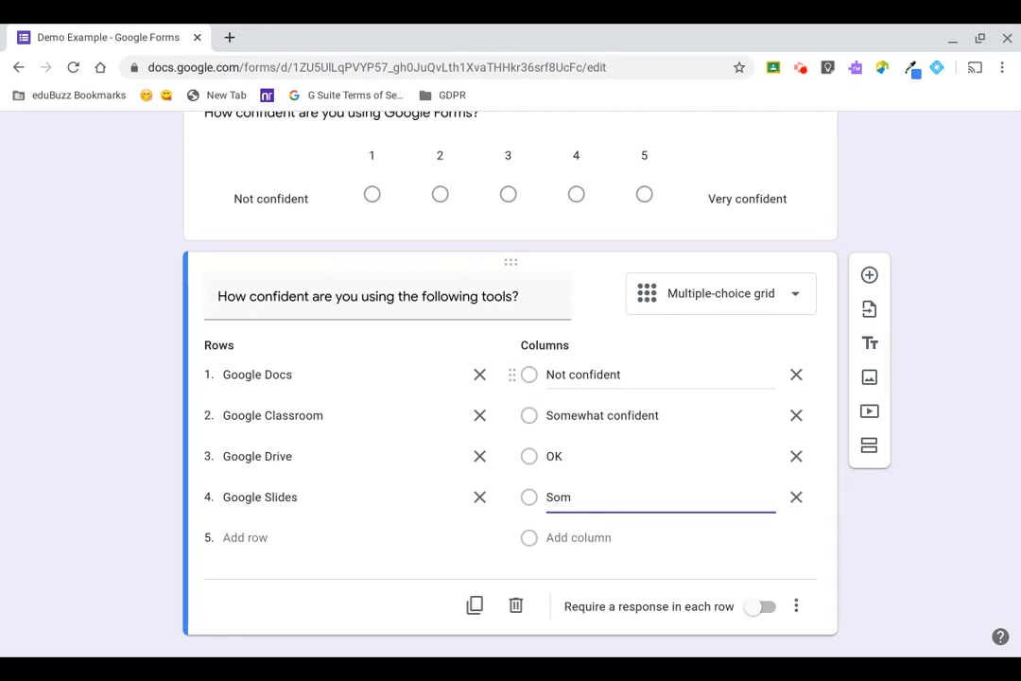
text(Confident)
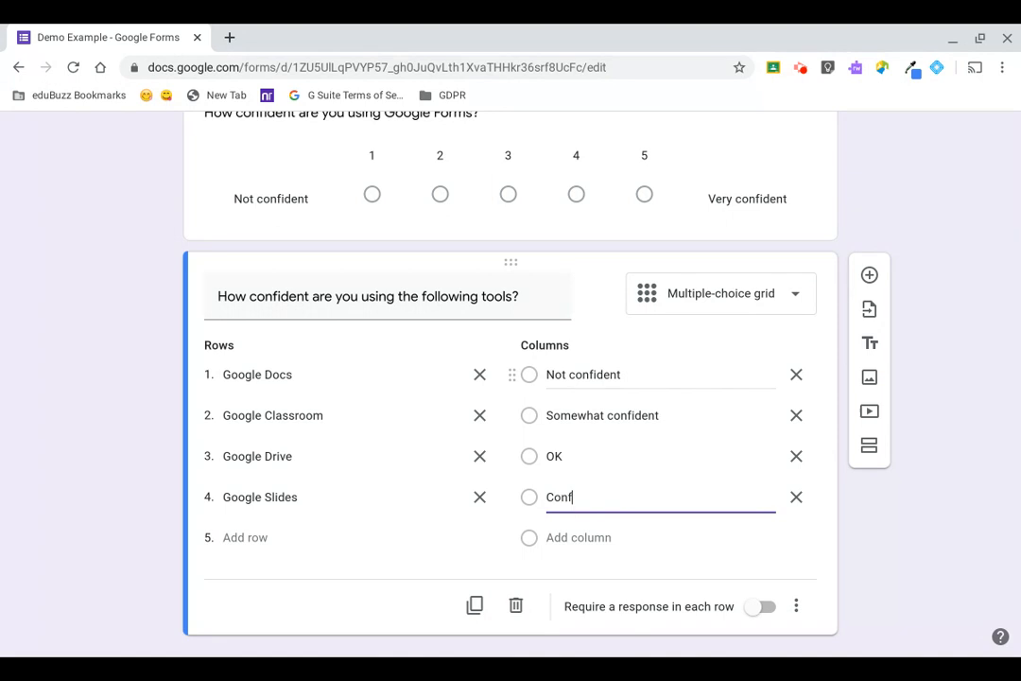
key(Return)
text(Very confident)
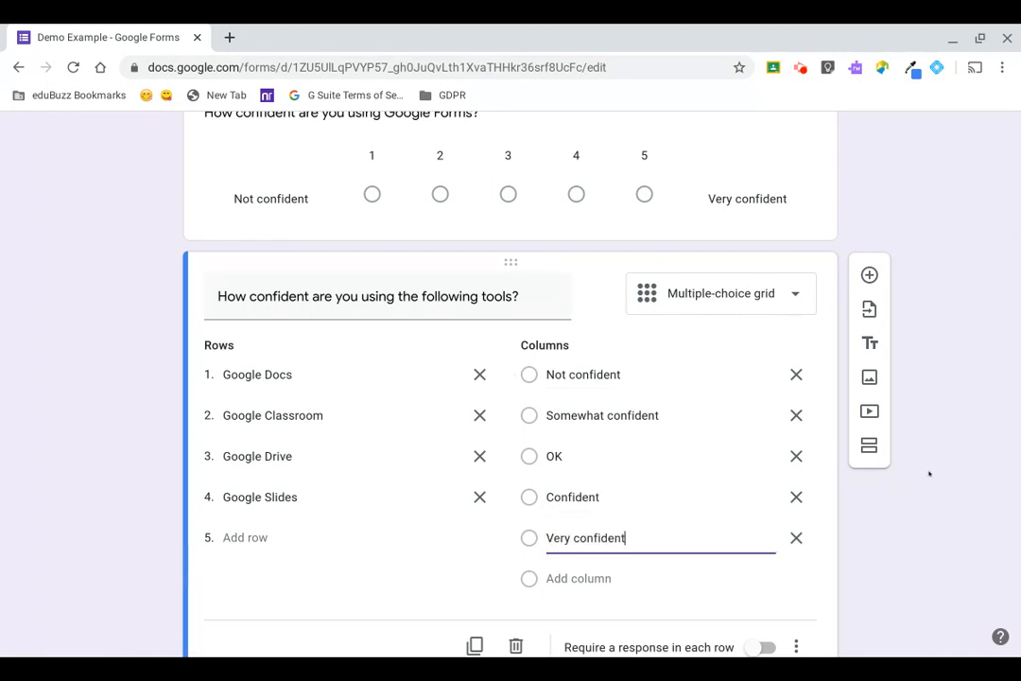
scroll(930, 474, up, 2)
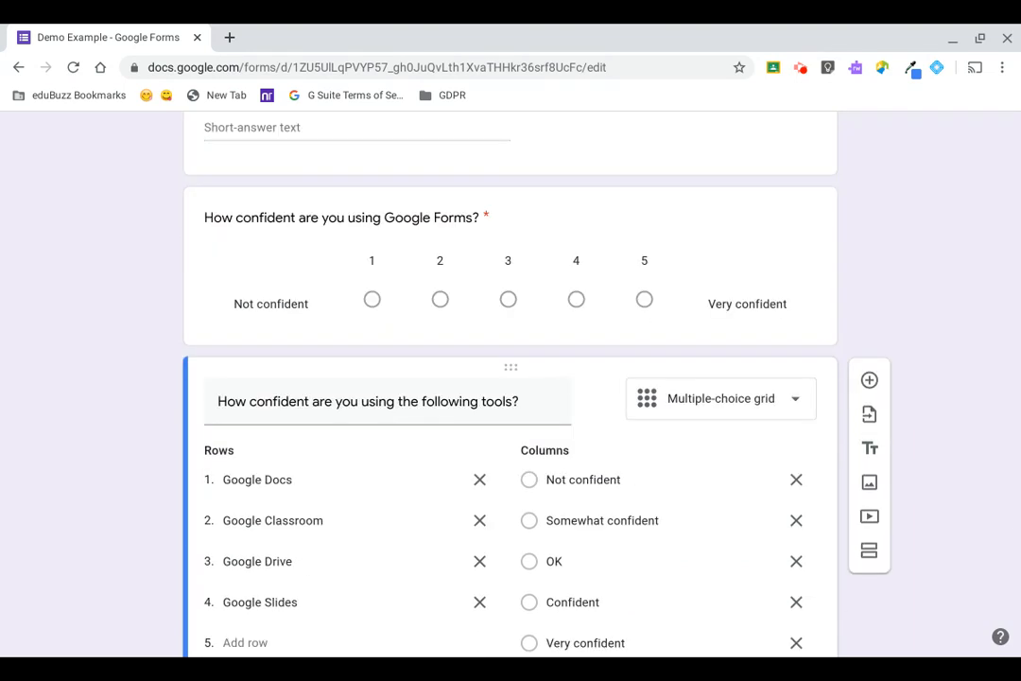
click(796, 398)
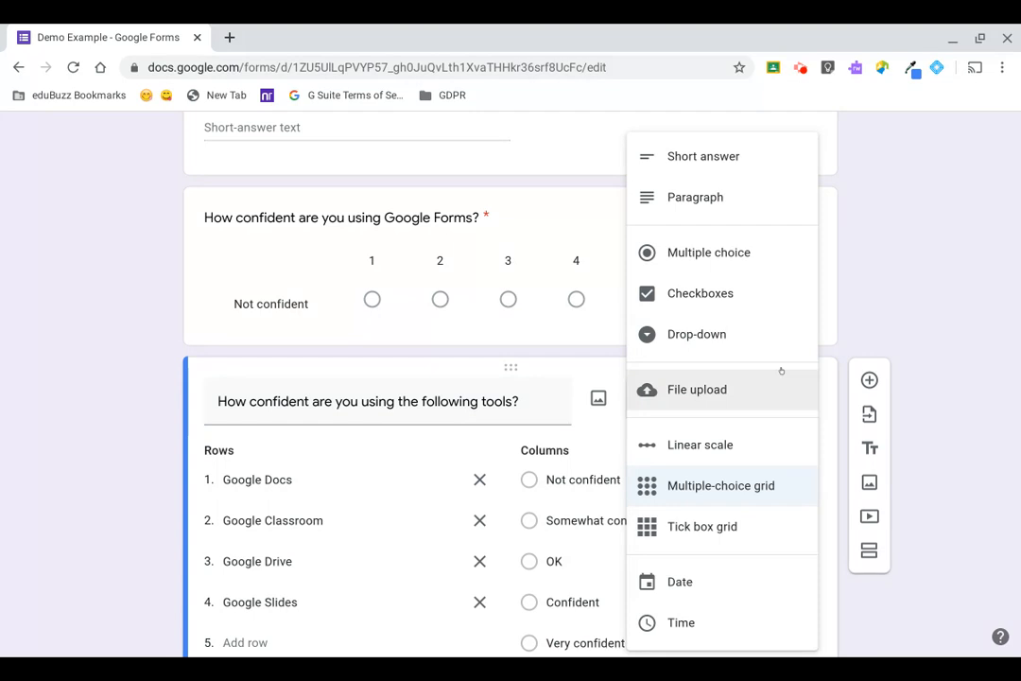
scroll(781, 370, down, 1)
scroll(781, 371, up, 1)
click(933, 234)
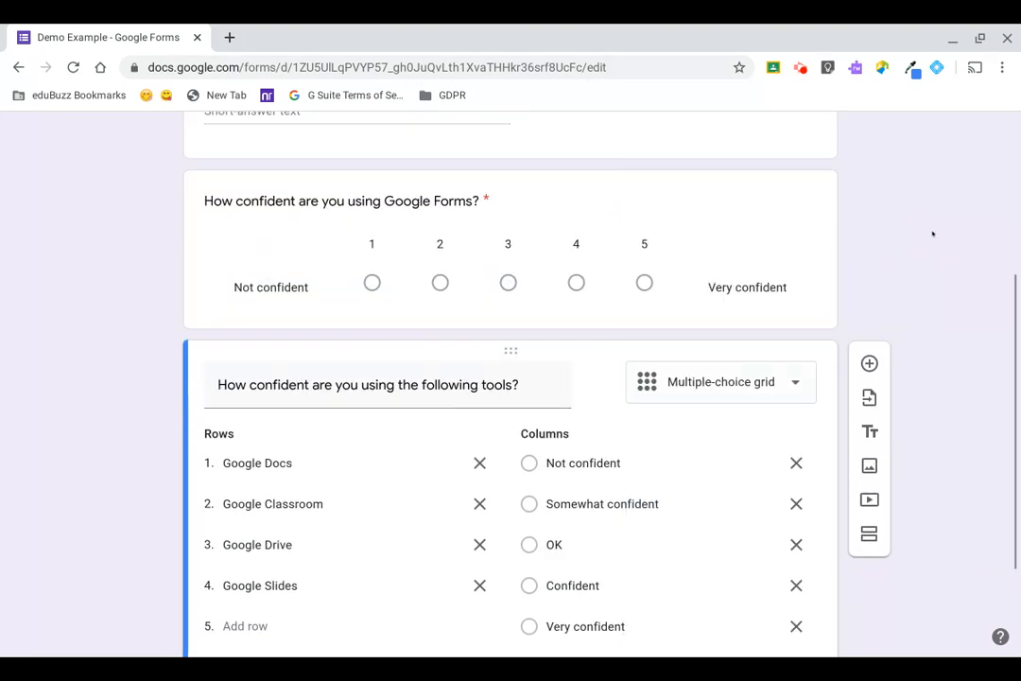
Open a preview of the Demo Example form.
scroll(932, 233, up, 5)
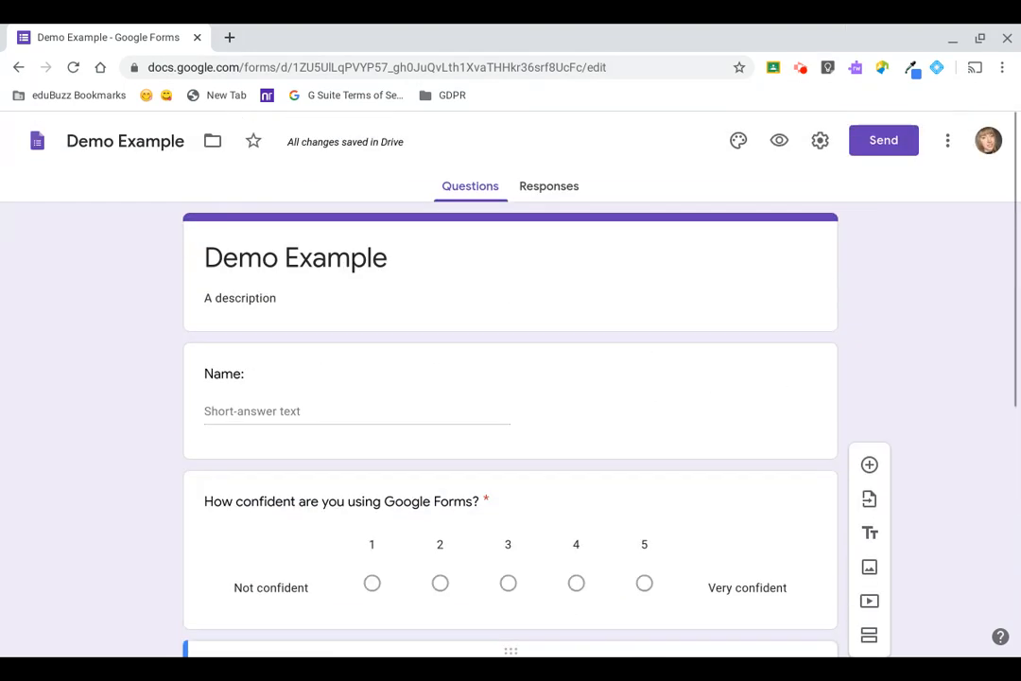
scroll(784, 157, up, 5)
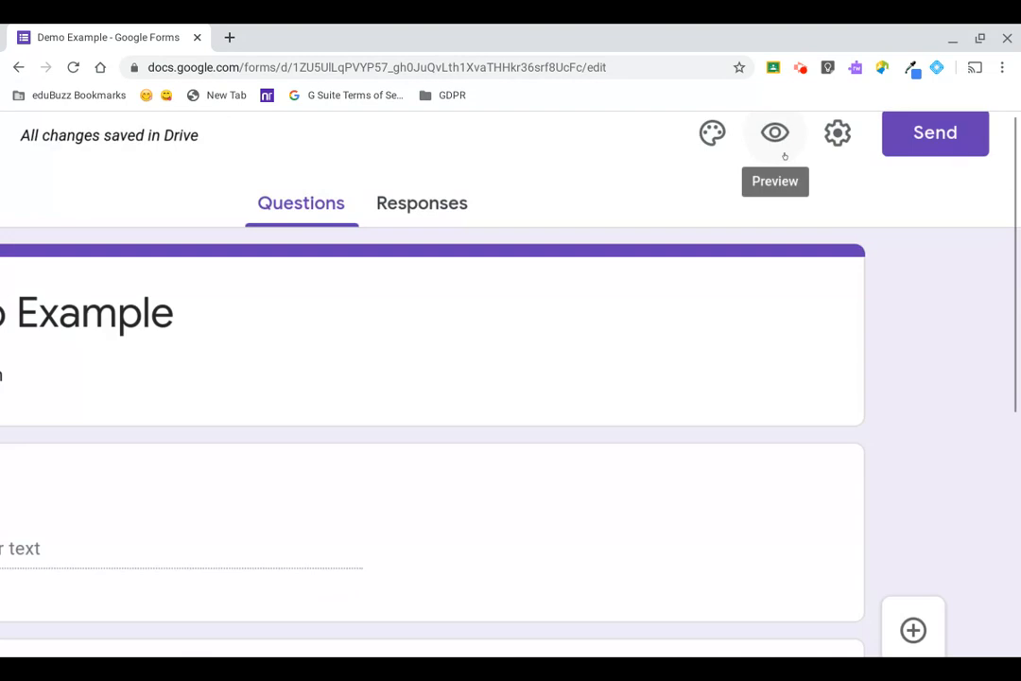
scroll(784, 157, right, 1)
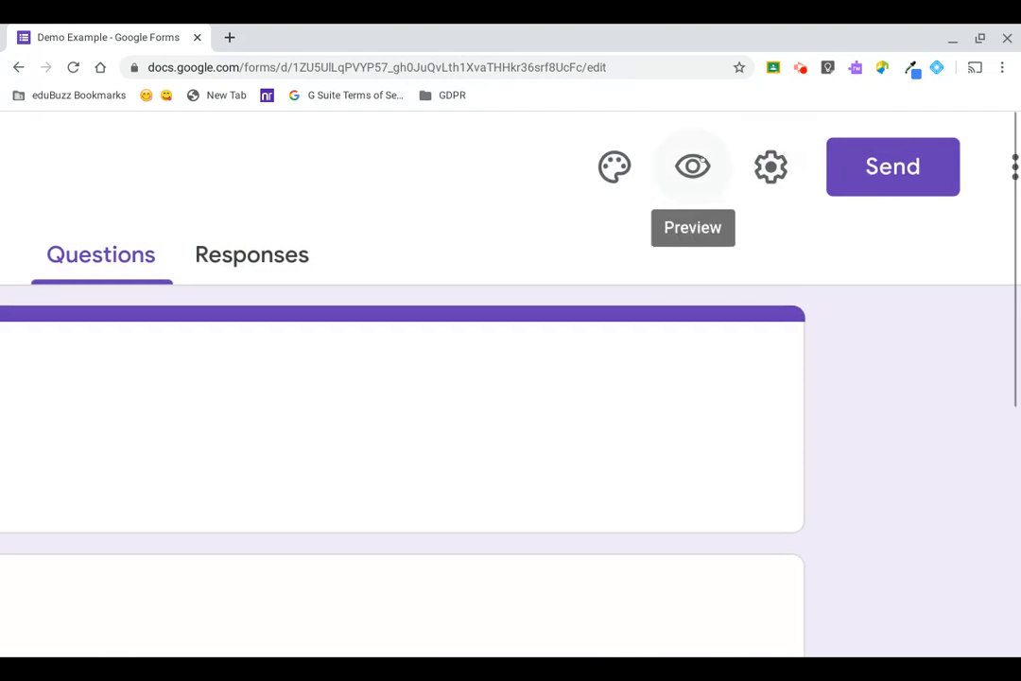
click(703, 162)
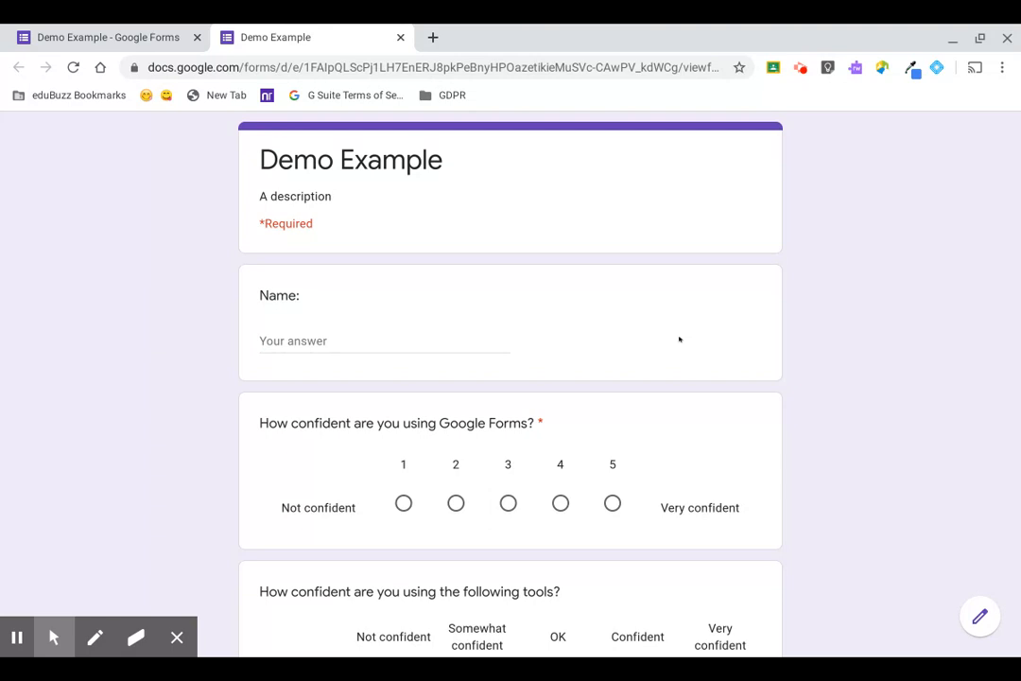
In the preview, answer the name question with "Name" and rate confidence using Google Forms as 4.
click(315, 338)
text(Name)
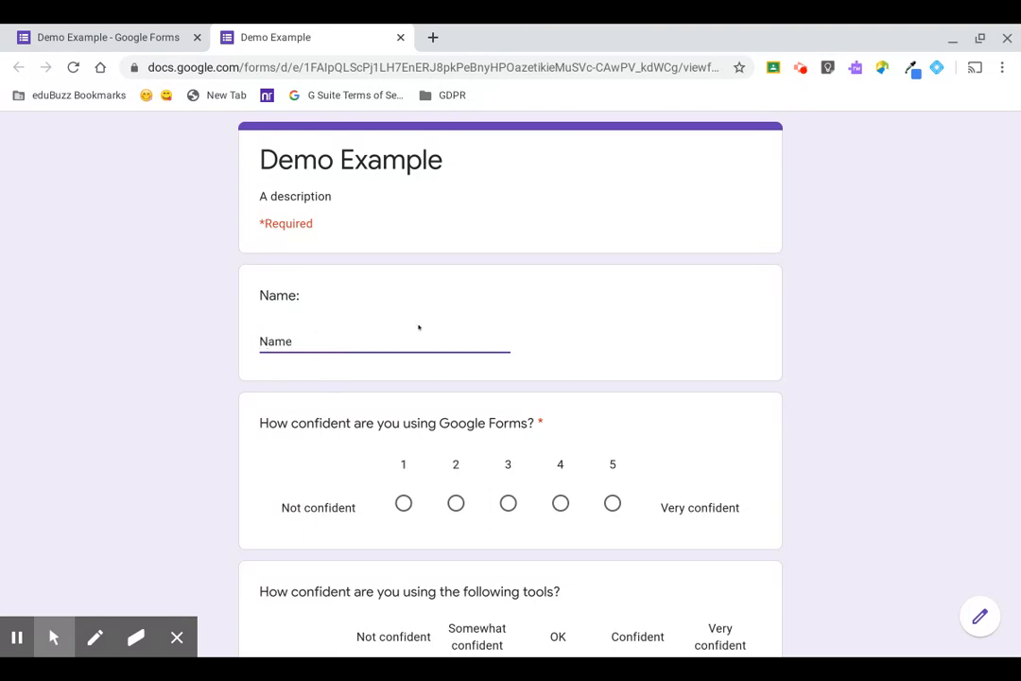
scroll(419, 328, down, 2)
click(561, 337)
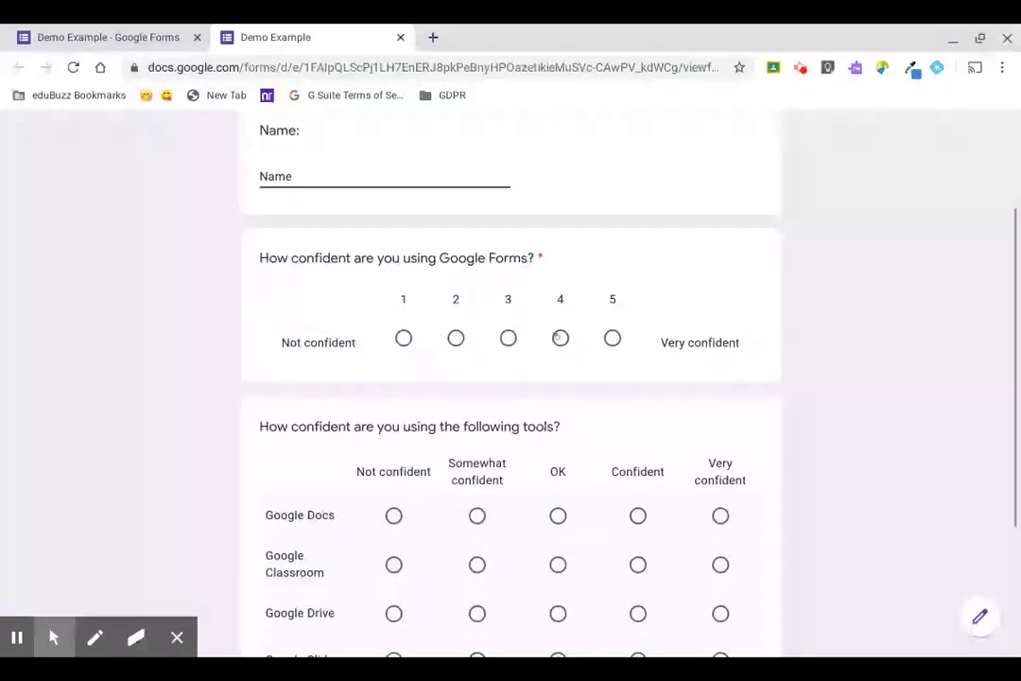
scroll(752, 395, down, 1)
scroll(752, 396, down, 2)
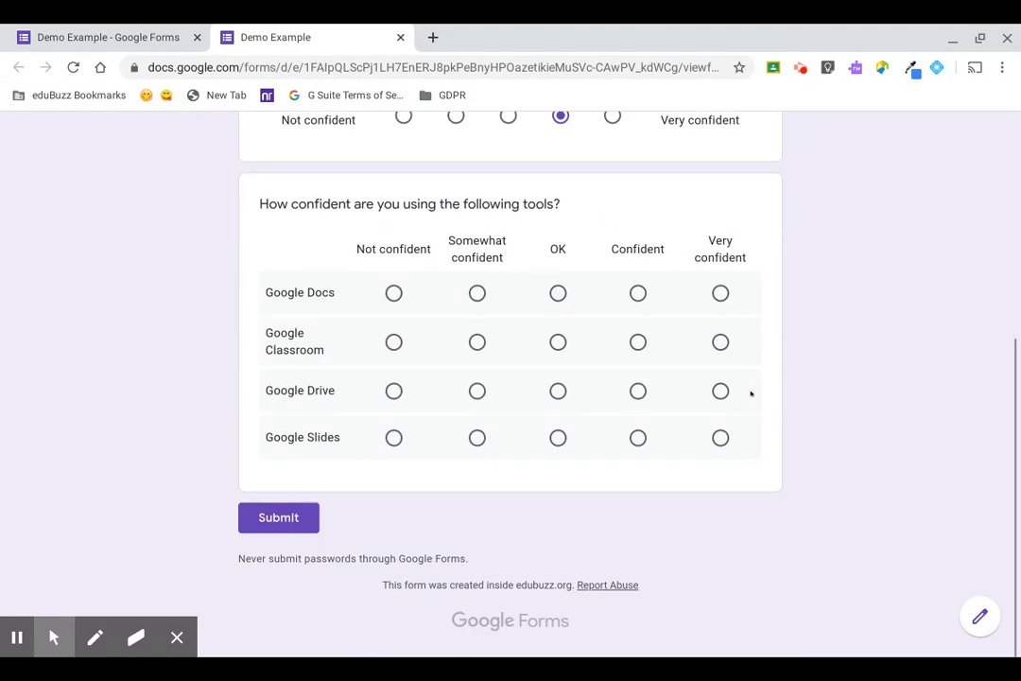
Review the previewed questions, comparing the required linear scale question with the optional name and grid questions.
scroll(752, 394, up, 3)
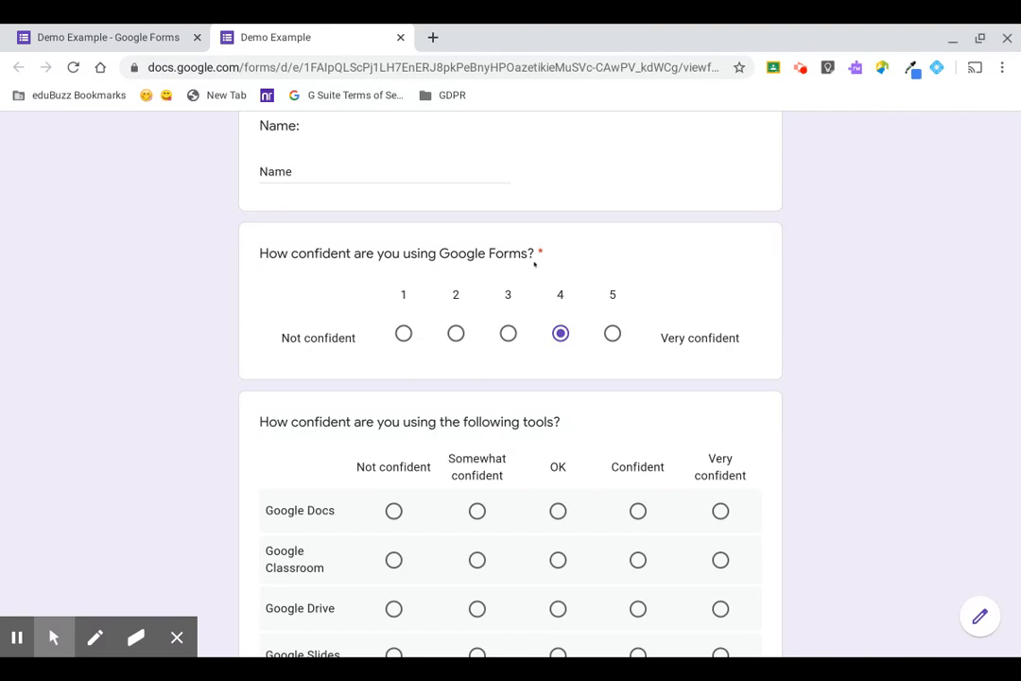
scroll(532, 260, up, 1)
scroll(531, 251, down, 2)
scroll(511, 237, up, 1)
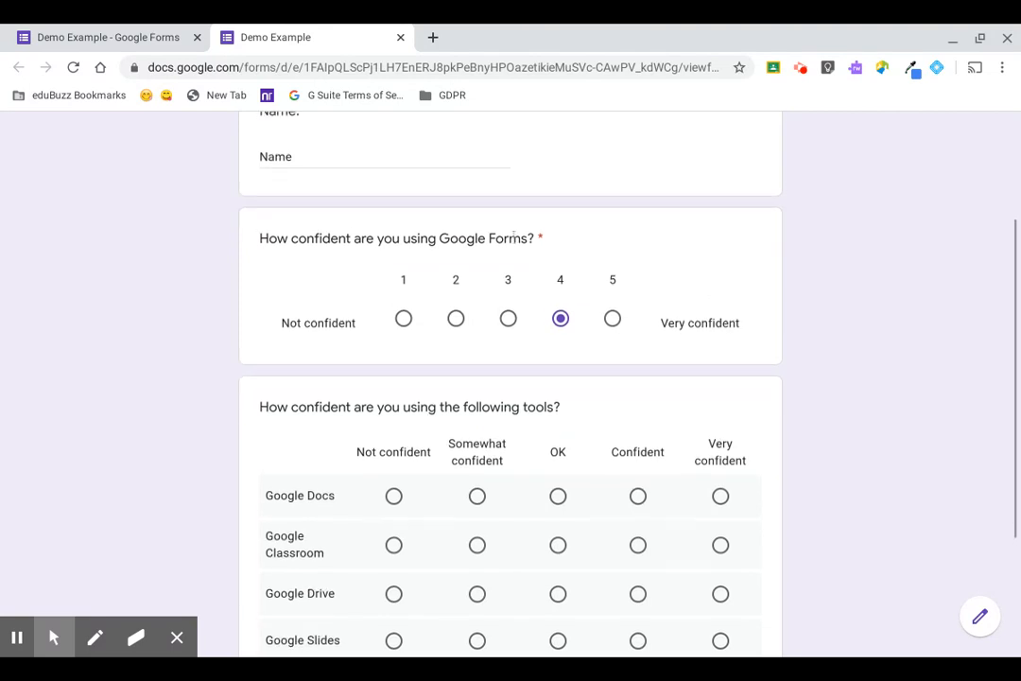
scroll(514, 234, up, 5)
scroll(513, 233, down, 1)
scroll(513, 234, down, 4)
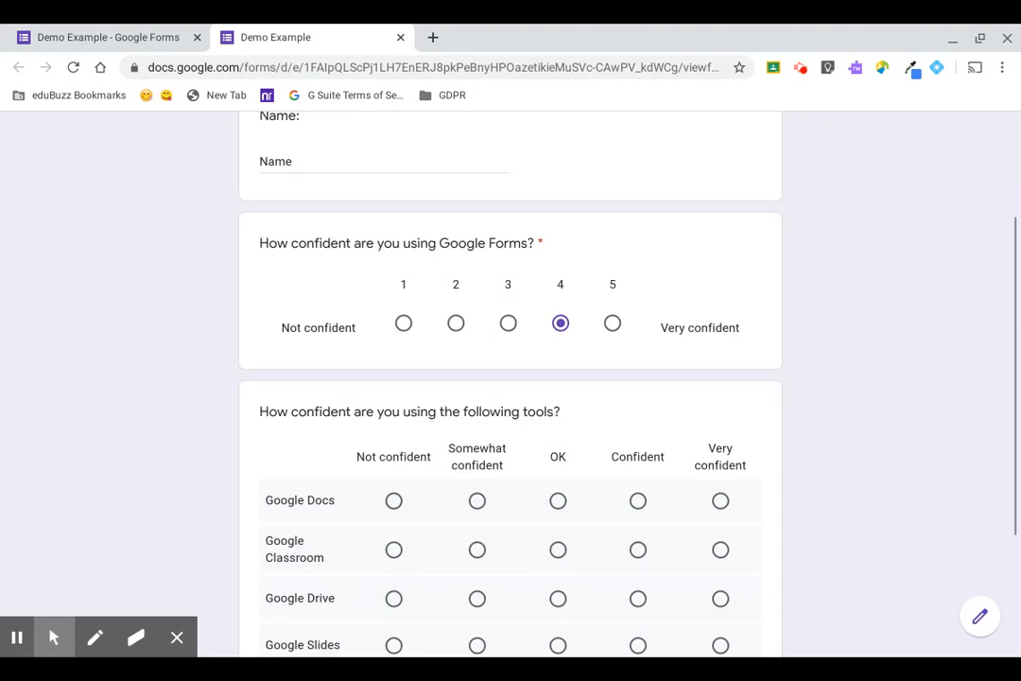
scroll(581, 460, down, 1)
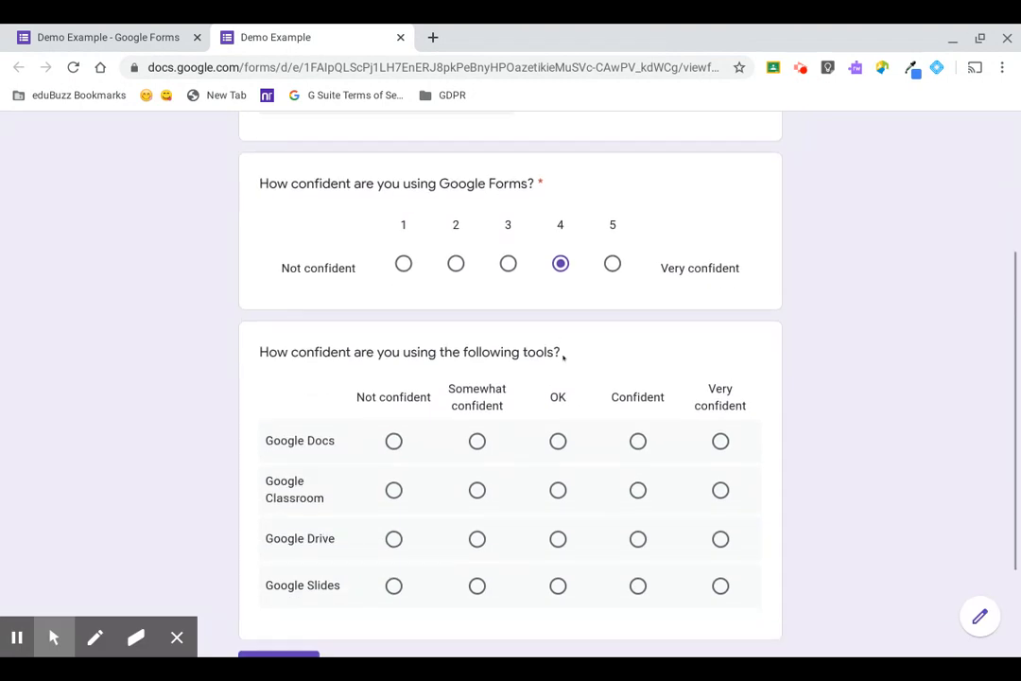
scroll(564, 355, up, 5)
scroll(564, 355, down, 5)
scroll(511, 379, down, 2)
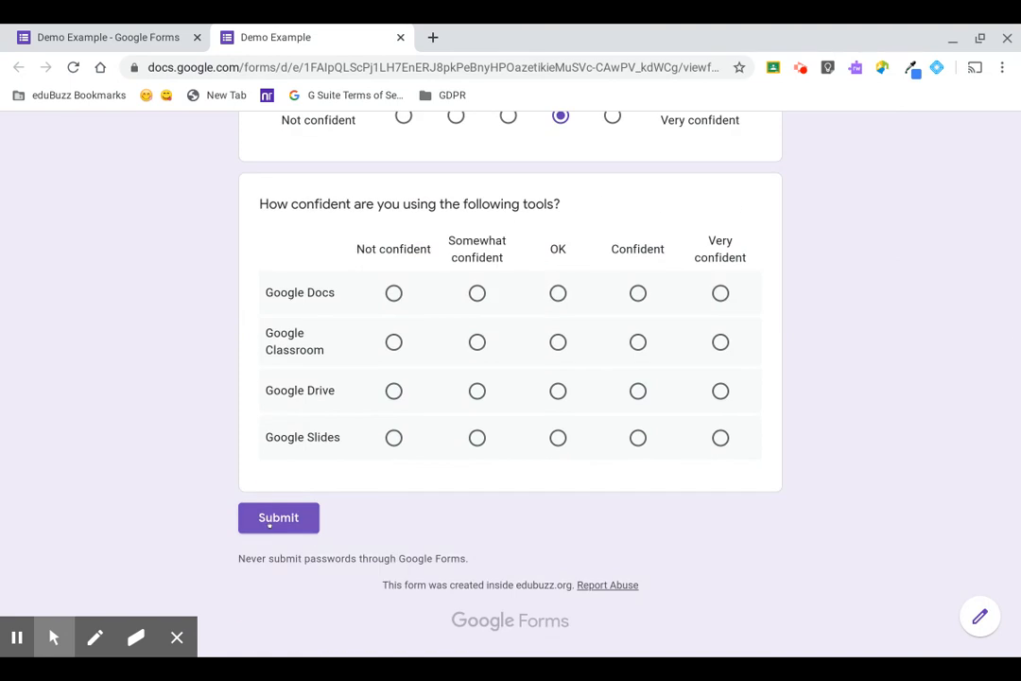
Submit the test response with the tools grid left blank and return to the form editor.
click(269, 520)
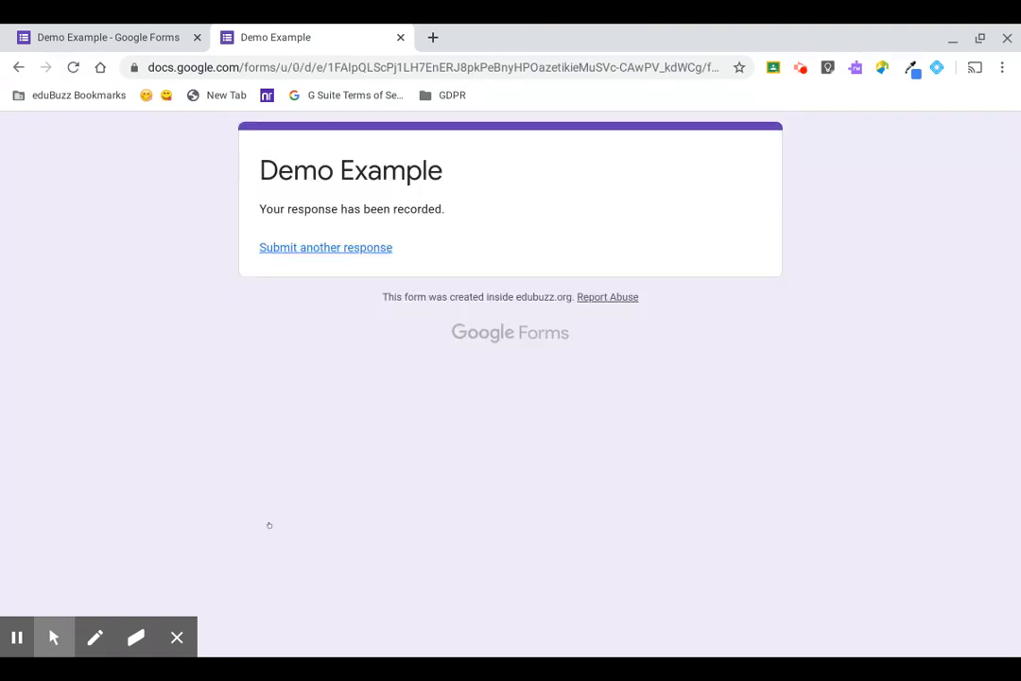
click(149, 30)
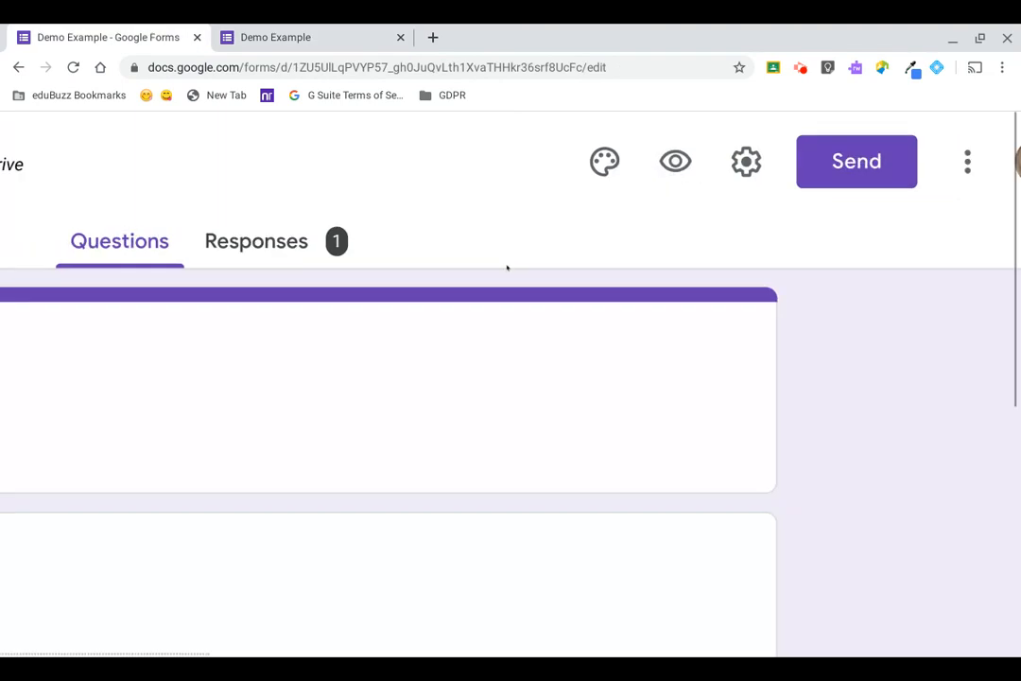
Require a response in each row of the tools grid question and preview the form again.
scroll(462, 320, down, 5)
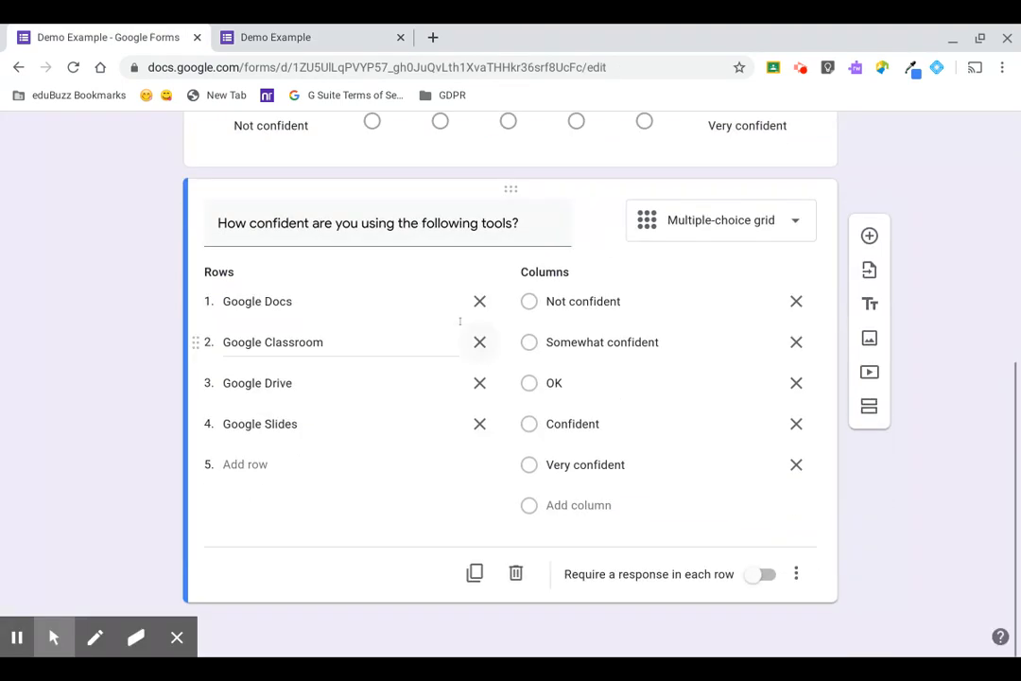
click(764, 575)
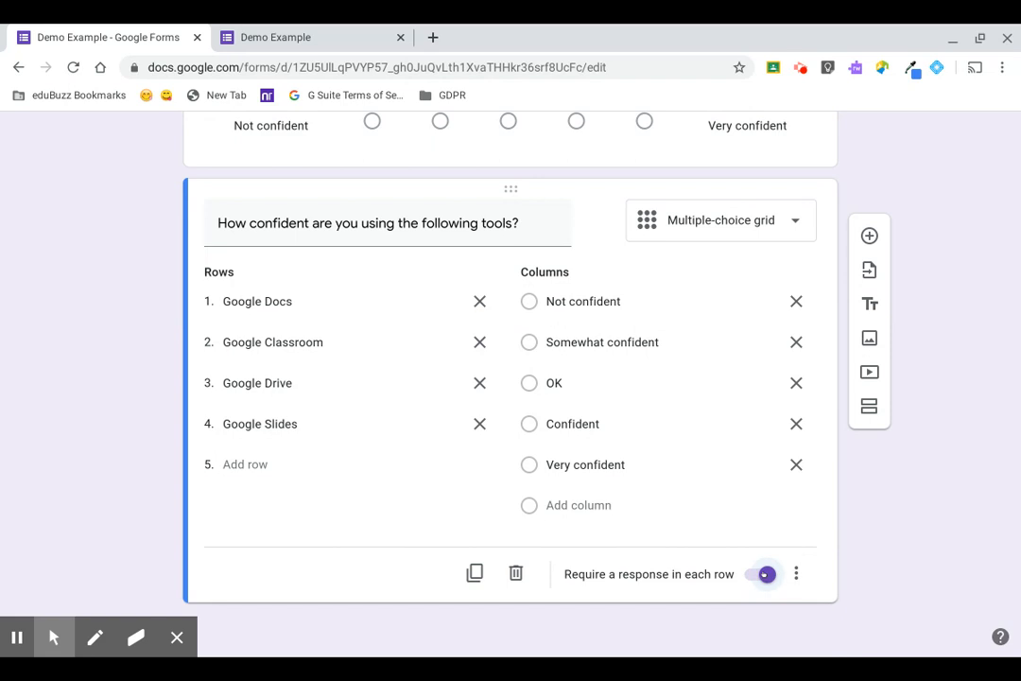
scroll(725, 457, up, 8)
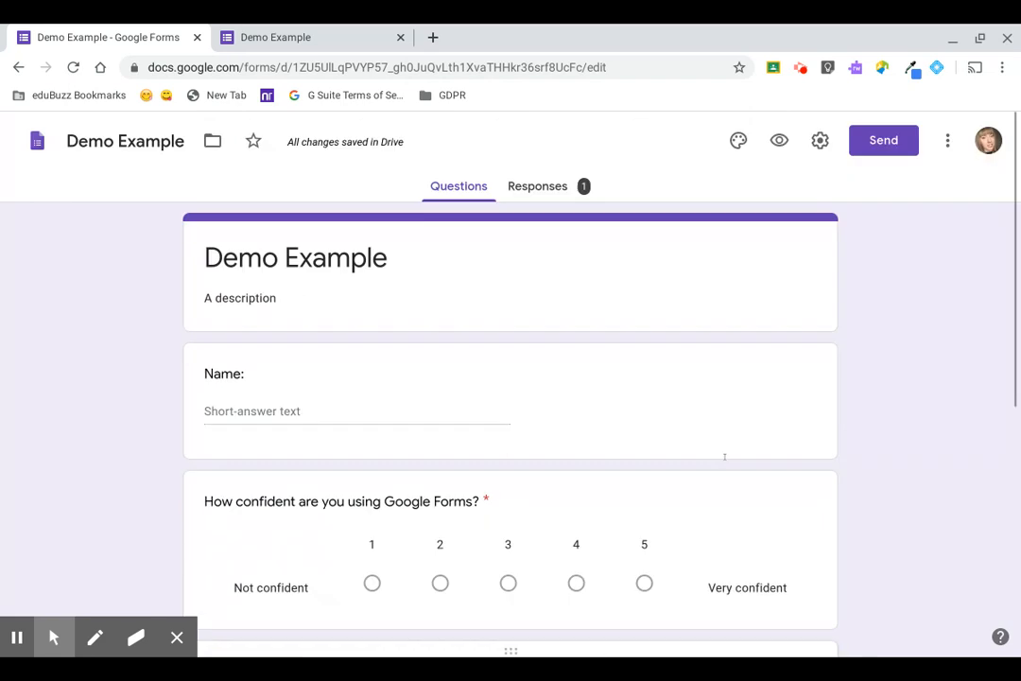
click(775, 140)
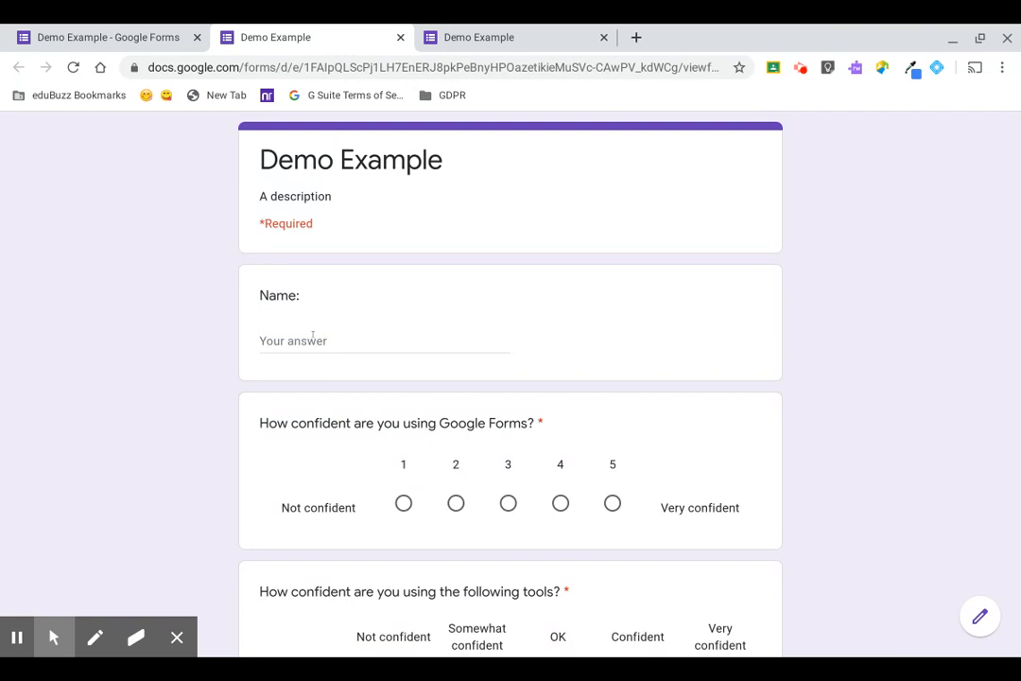
Answer the name question with "Name", rate Google Forms confidence as 3, and try to submit with the grid blank.
click(313, 338)
text(Name)
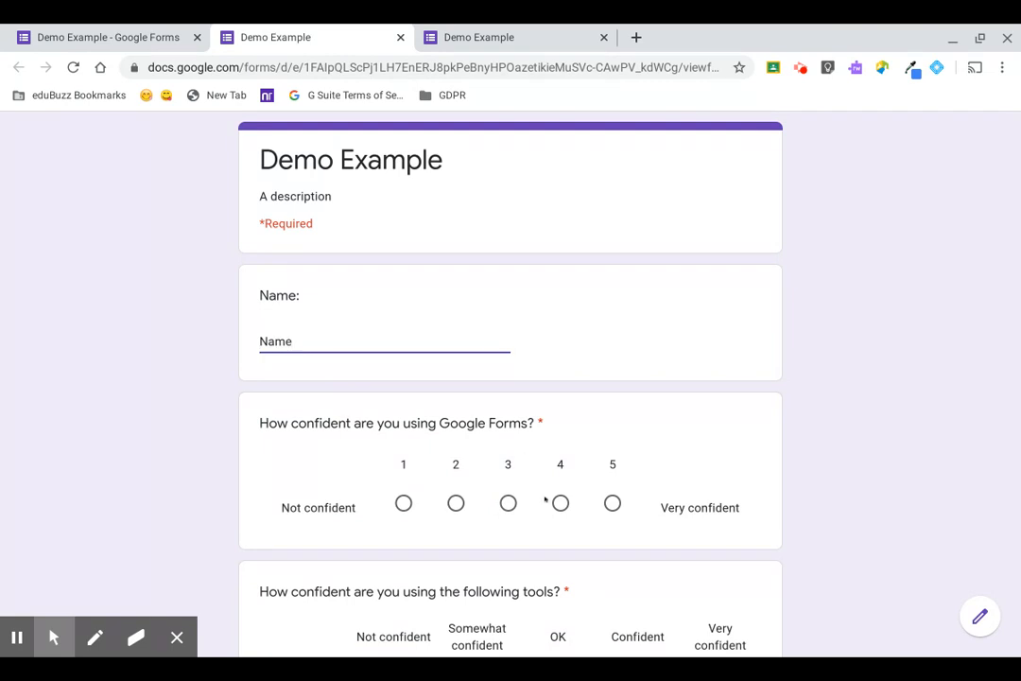
click(508, 503)
scroll(503, 502, down, 4)
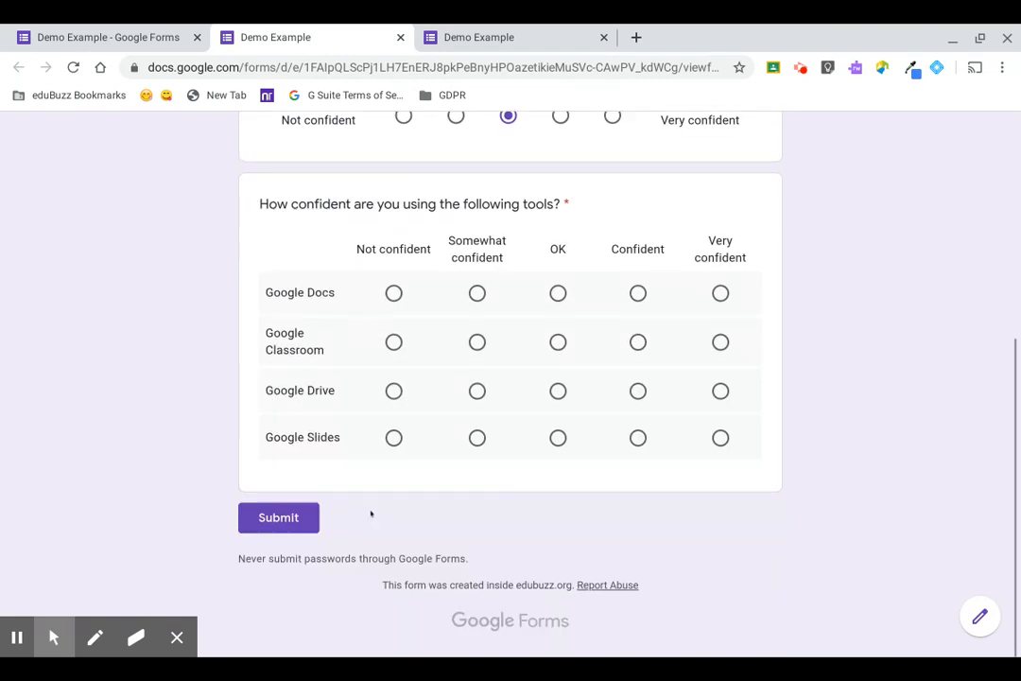
click(278, 516)
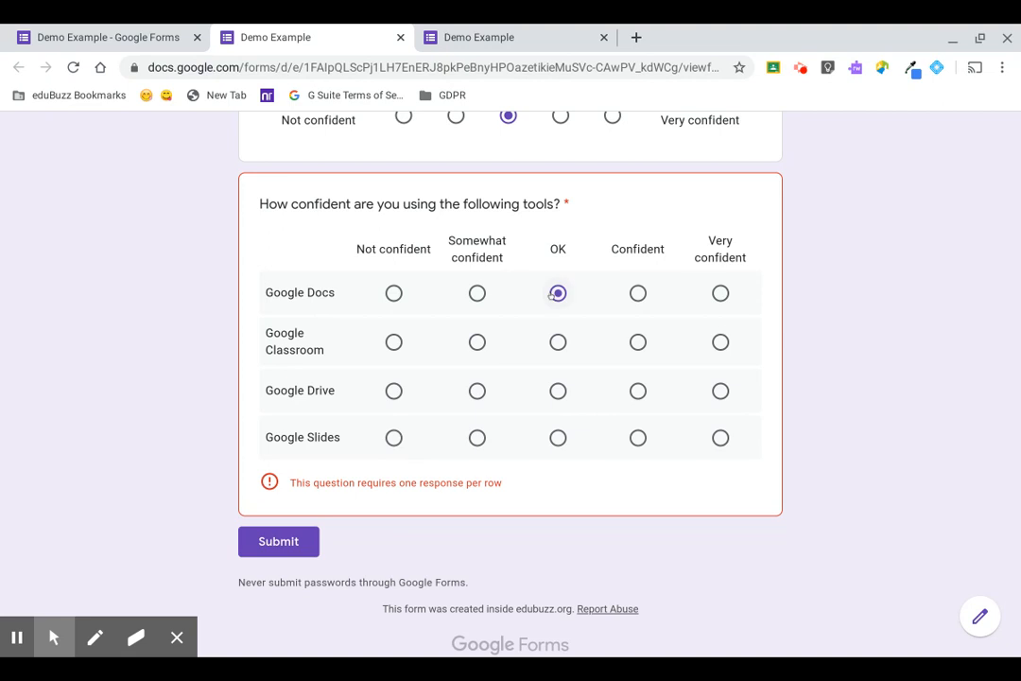
Rate Google Docs OK, Google Classroom Confident, Google Drive Very confident and Google Slides Confident in the grid, and submit the response.
click(638, 342)
click(721, 391)
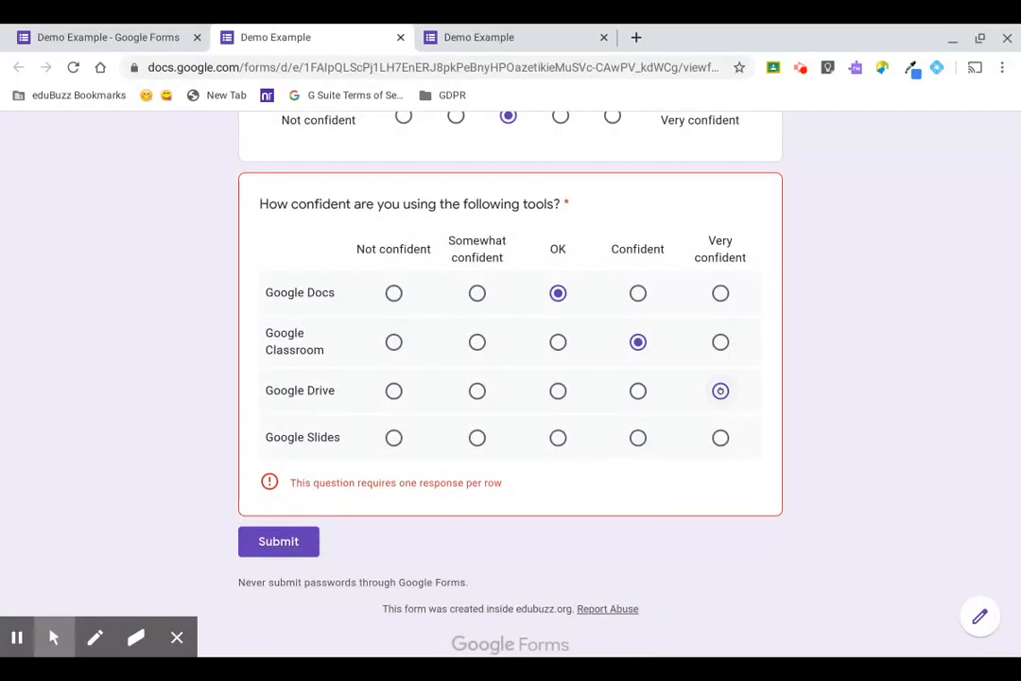
click(639, 437)
click(244, 520)
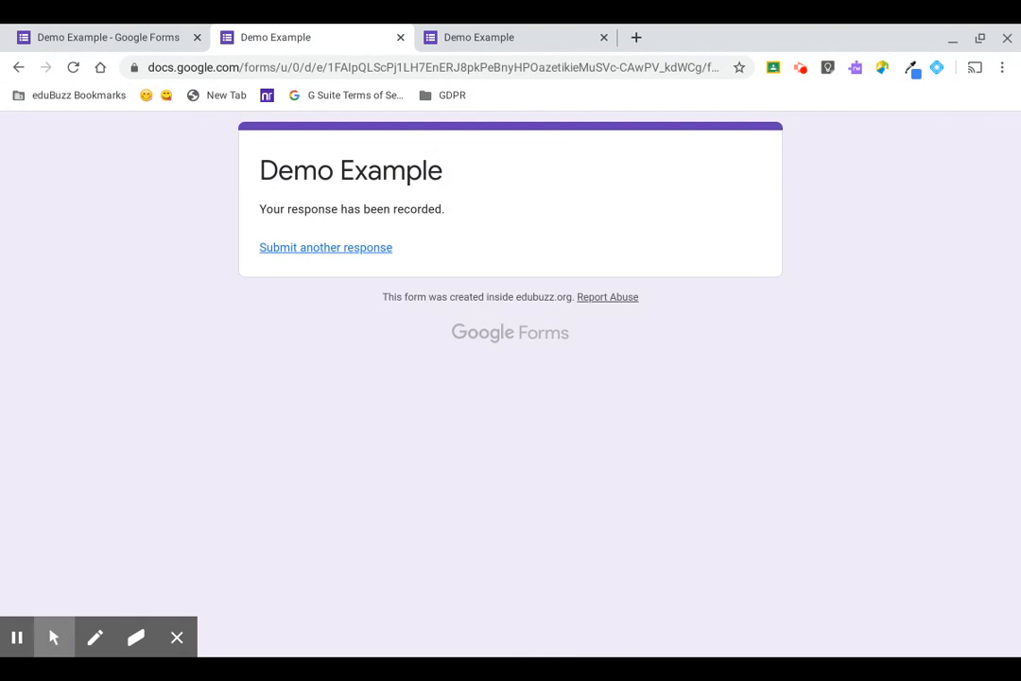
Close both form preview tabs and return to the form editor.
click(400, 37)
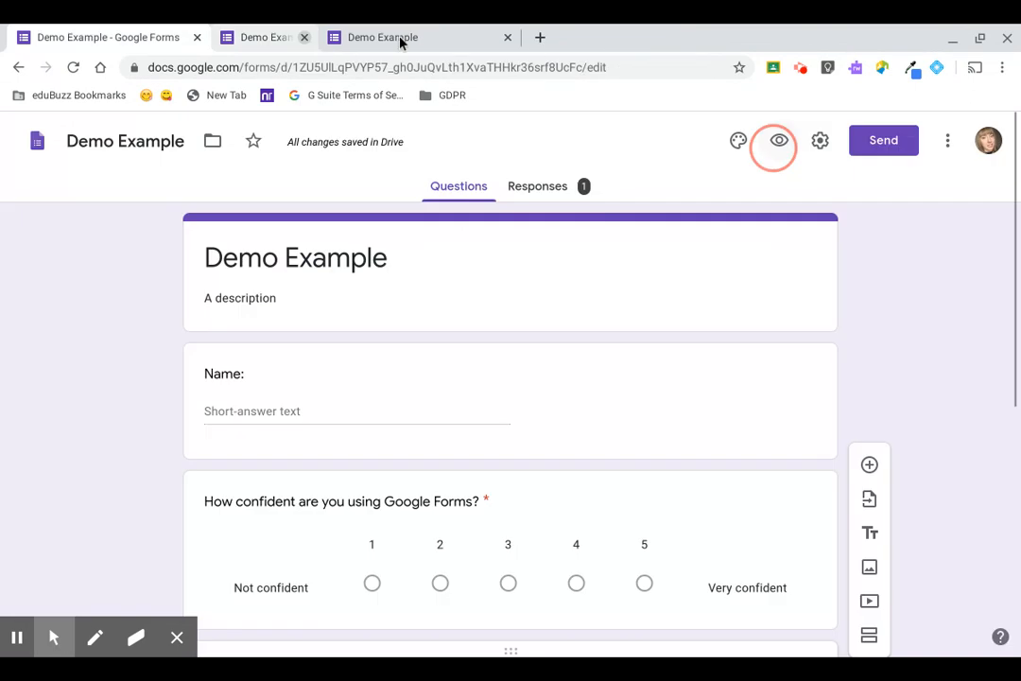
click(400, 37)
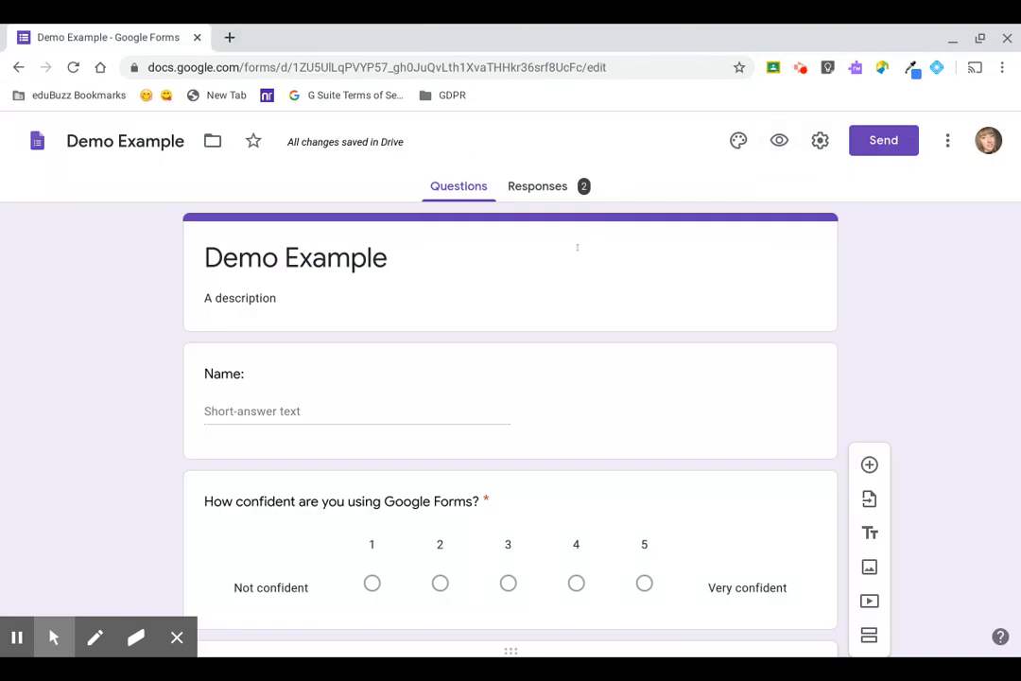
scroll(547, 185, down, 1)
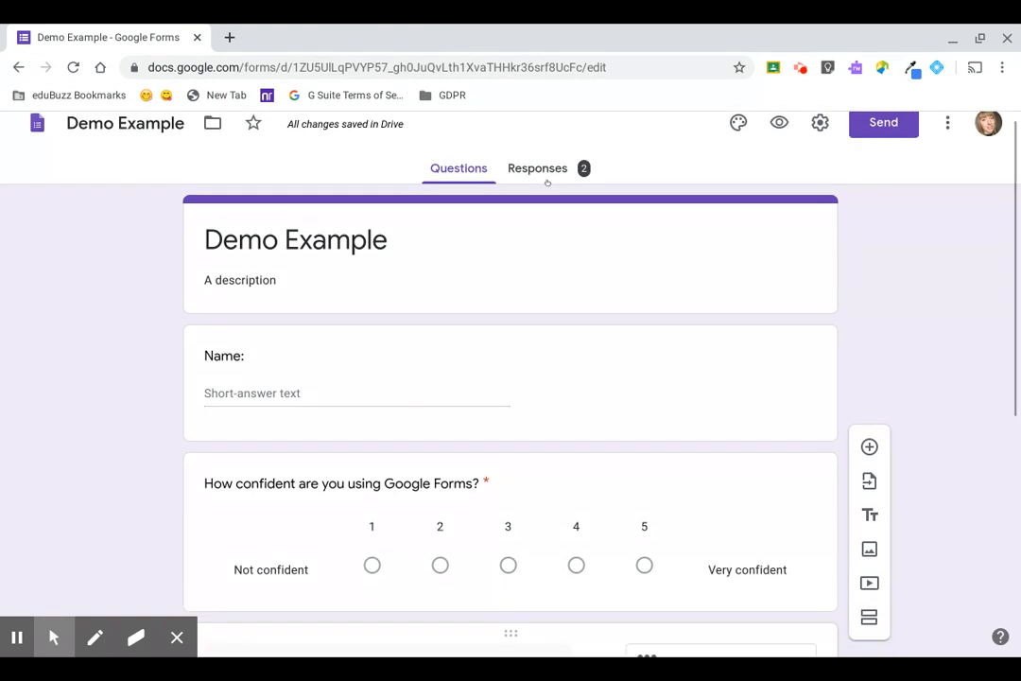
scroll(547, 184, up, 1)
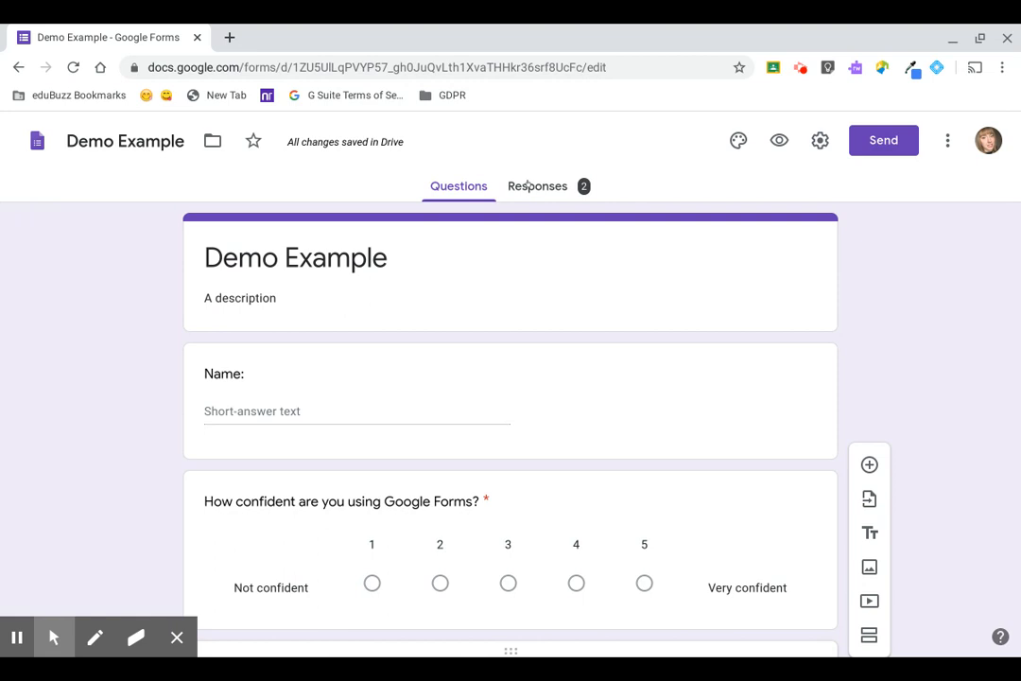
Open the form's responses and examine the summary charts for the name, linear scale and grid questions.
click(539, 183)
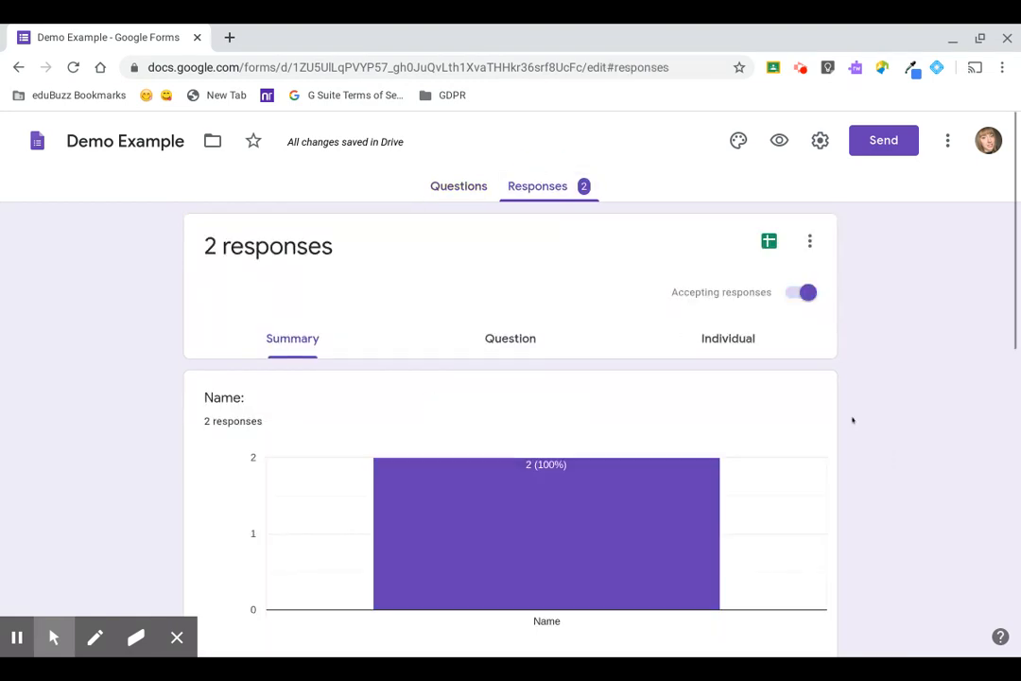
scroll(850, 418, down, 5)
scroll(846, 414, up, 2)
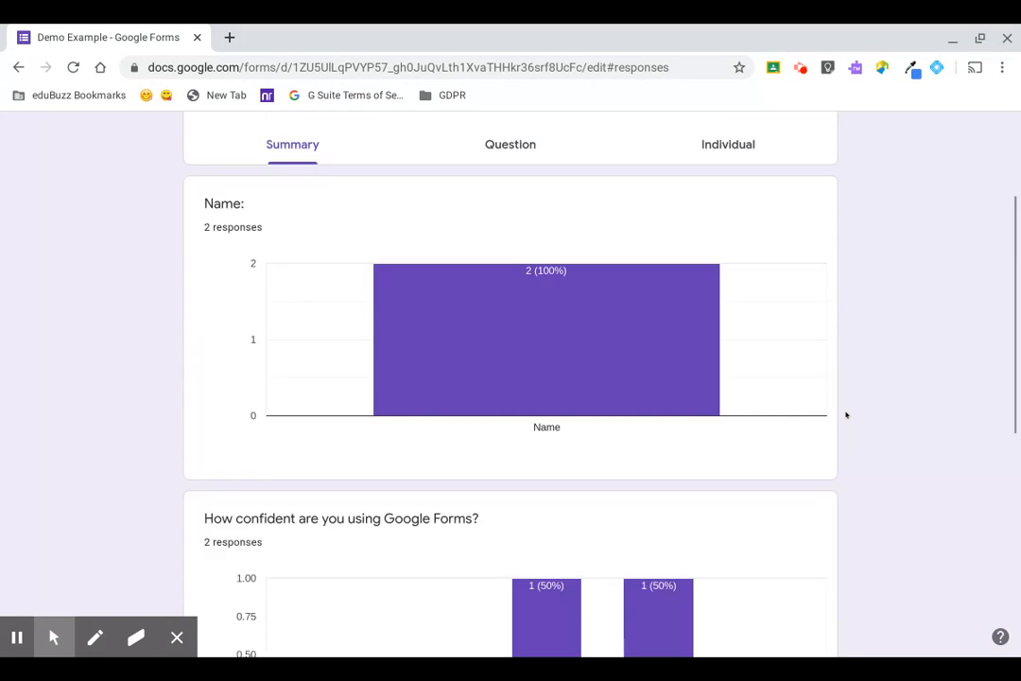
scroll(847, 414, down, 8)
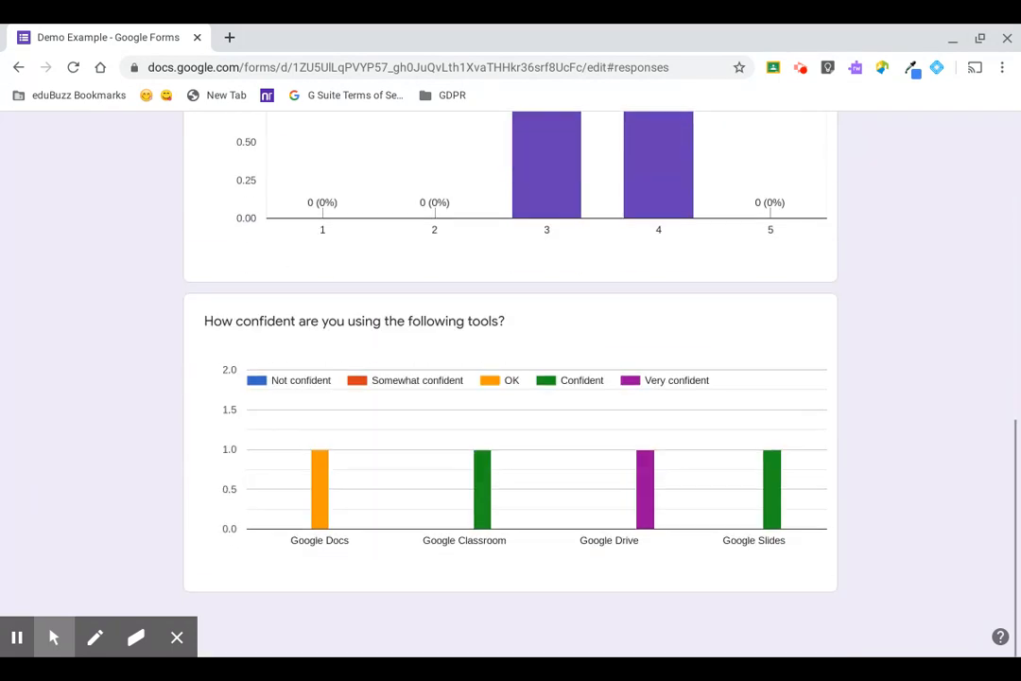
scroll(510, 378, up, 4)
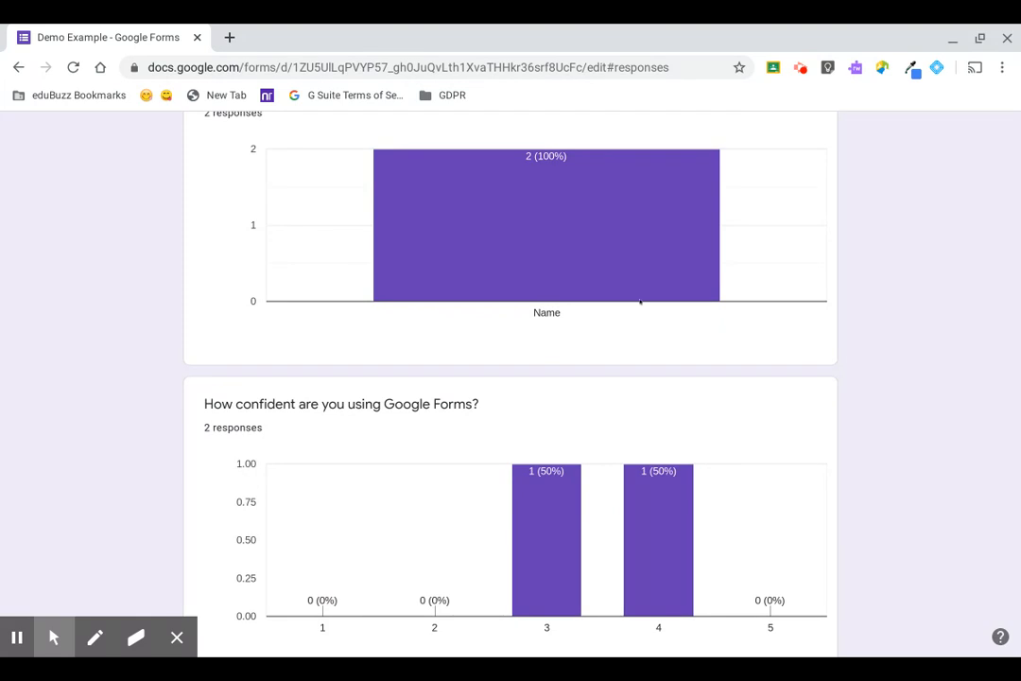
scroll(787, 488, down, 4)
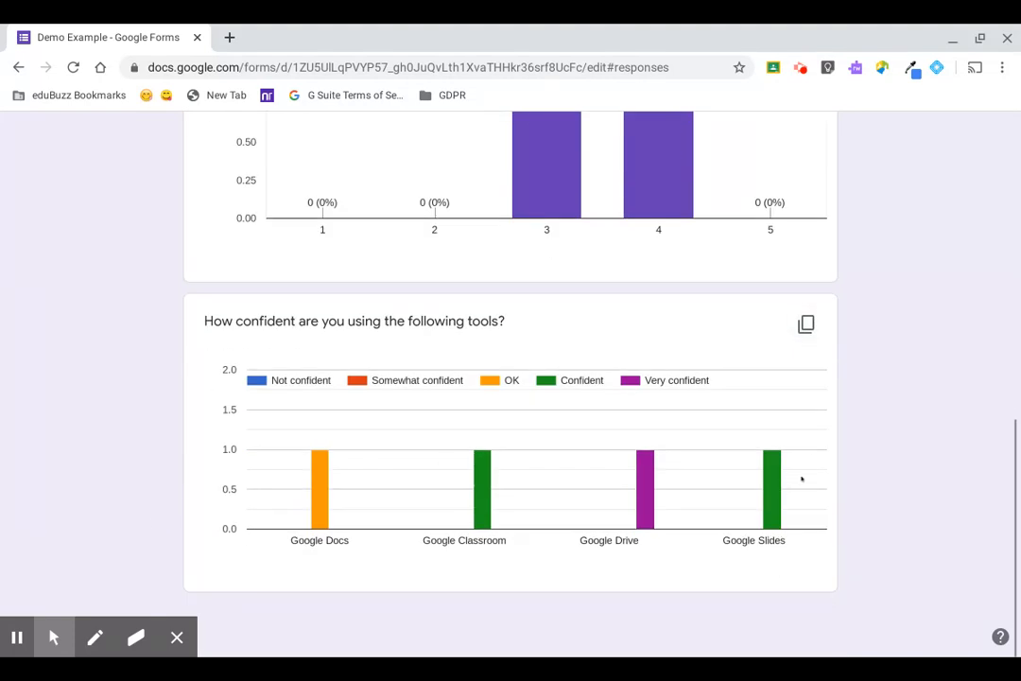
Review the responses question by question, covering the name question and the Google Forms confidence scale.
scroll(802, 480, up, 10)
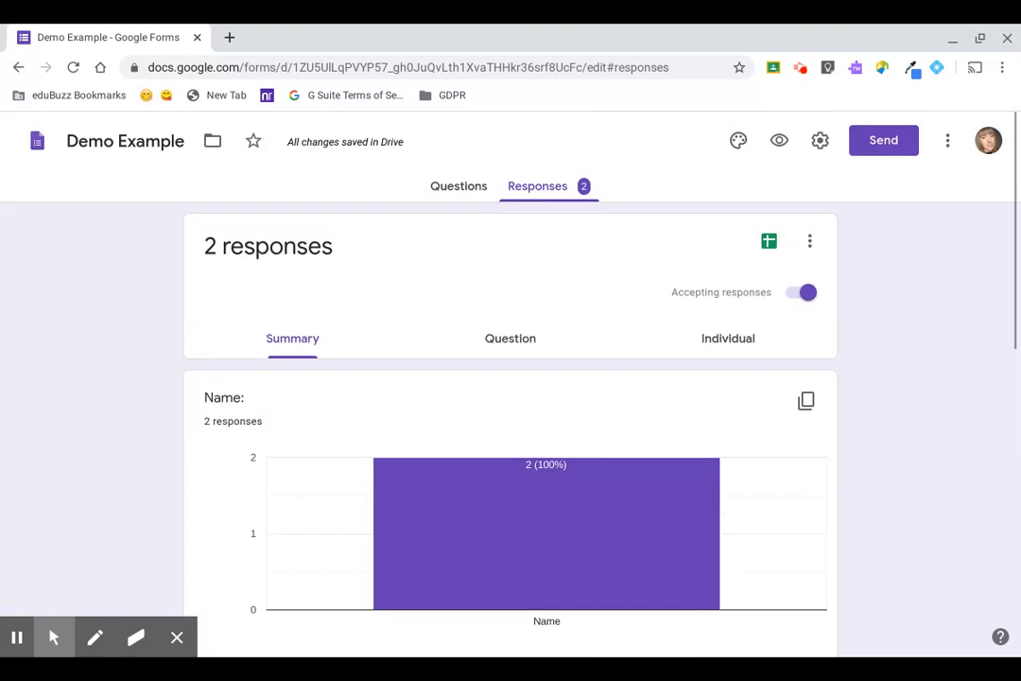
scroll(509, 276, down, 1)
click(499, 249)
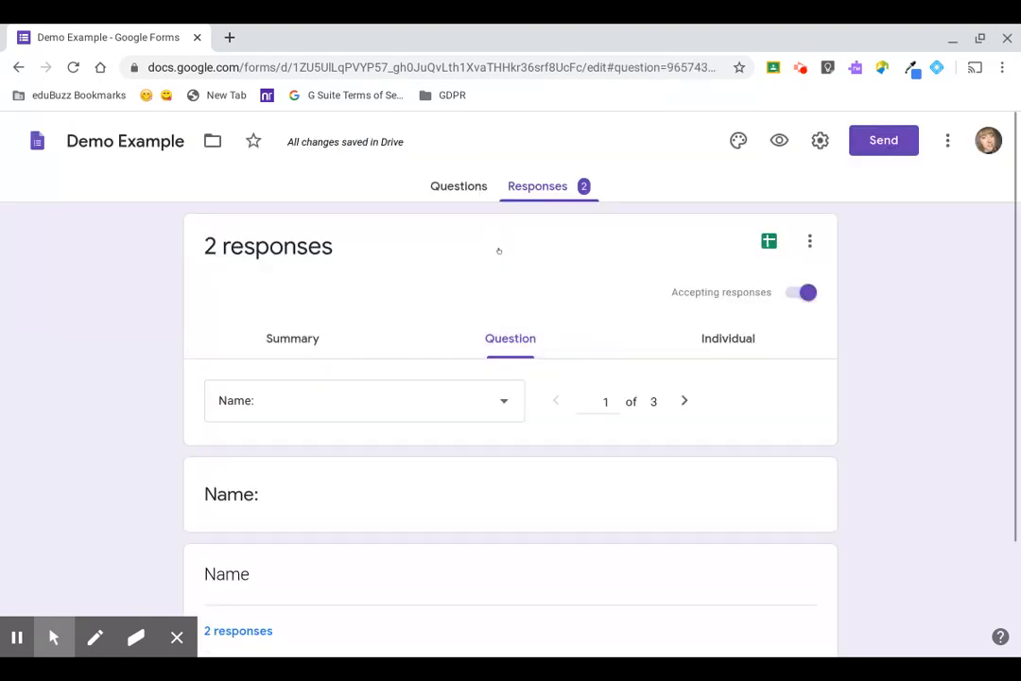
scroll(463, 366, down, 2)
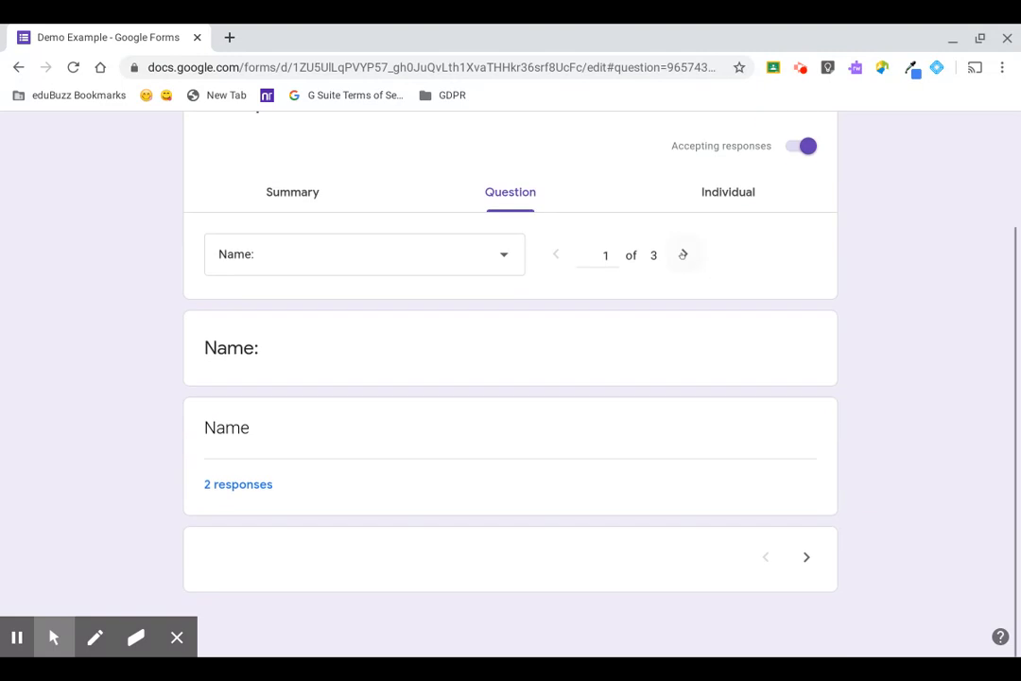
click(683, 254)
scroll(681, 255, down, 3)
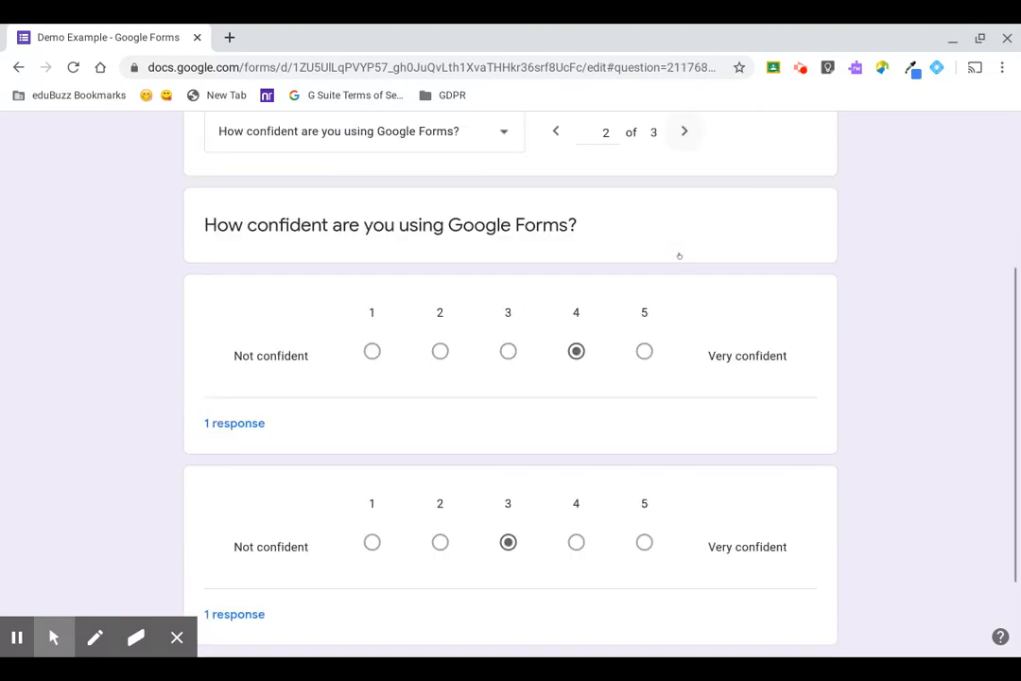
scroll(681, 255, up, 2)
scroll(684, 213, up, 3)
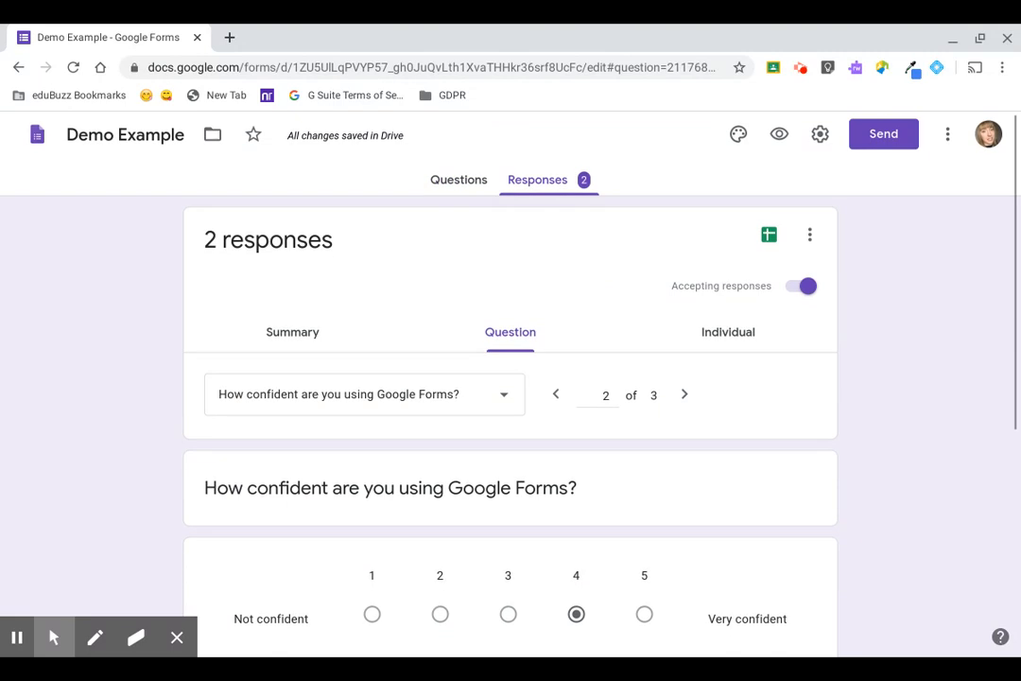
Open the individual responses and examine the first submission through to the tools grid.
scroll(683, 213, down, 1)
click(726, 296)
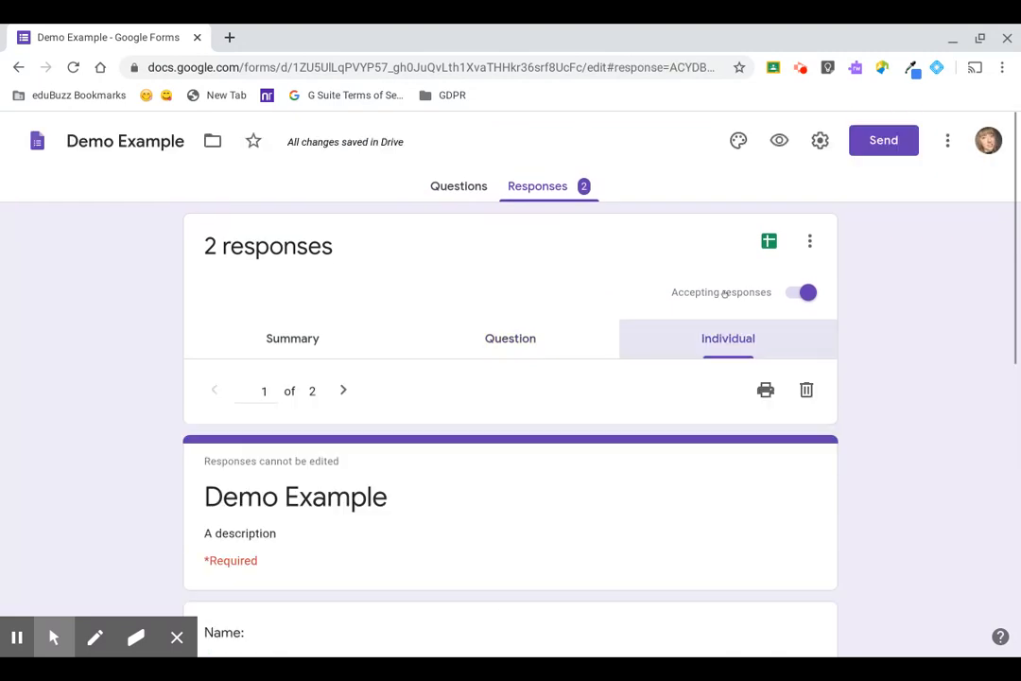
scroll(464, 385, down, 3)
scroll(464, 385, up, 1)
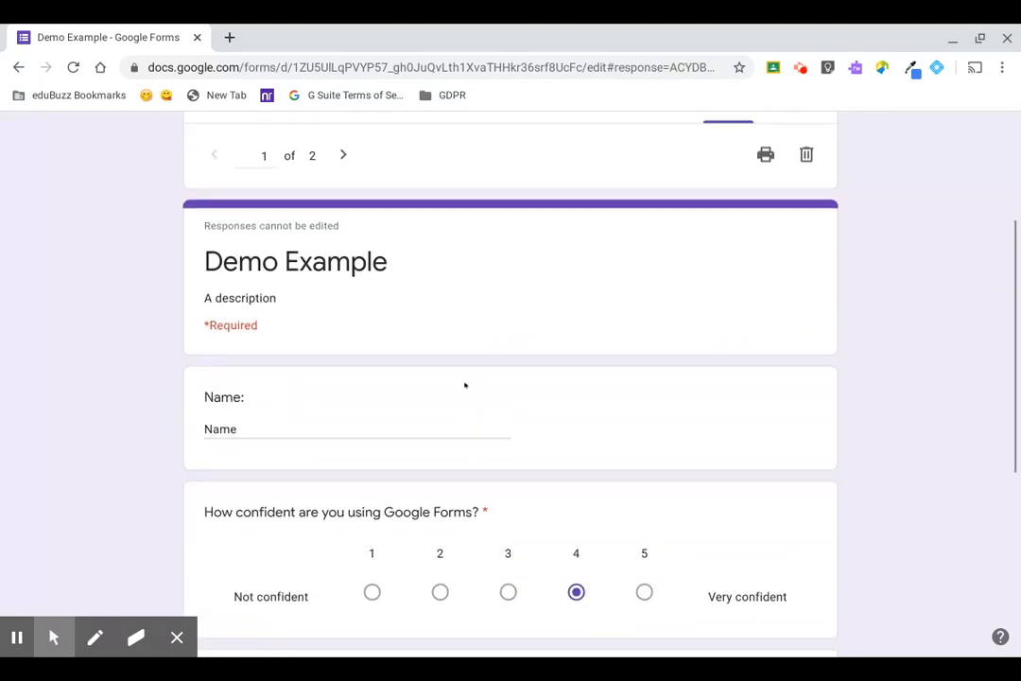
scroll(465, 385, down, 3)
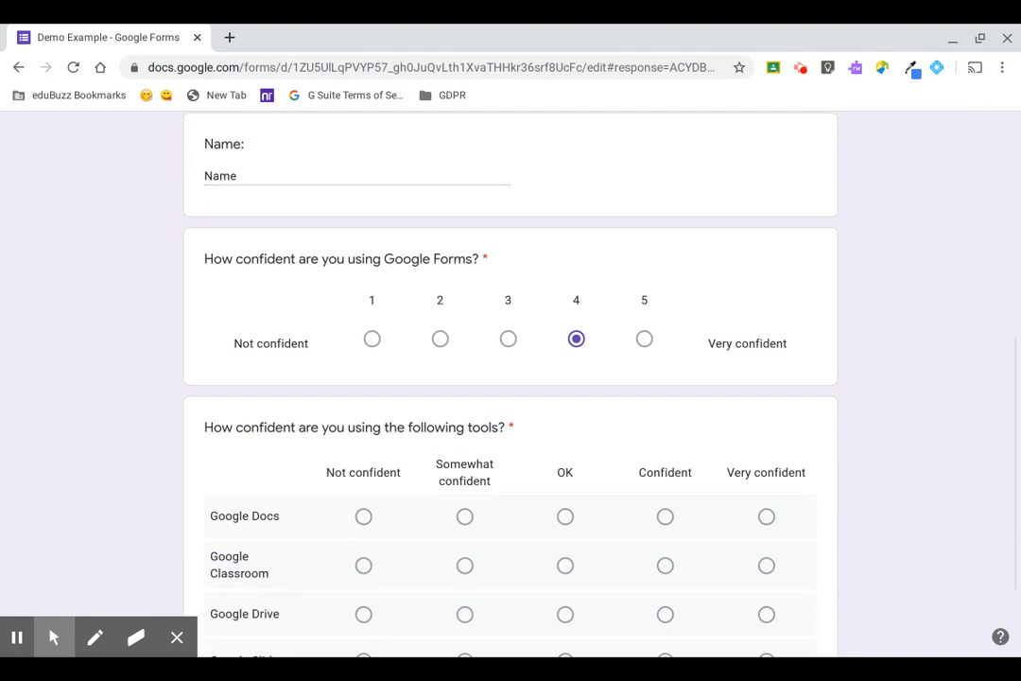
scroll(511, 385, up, 1)
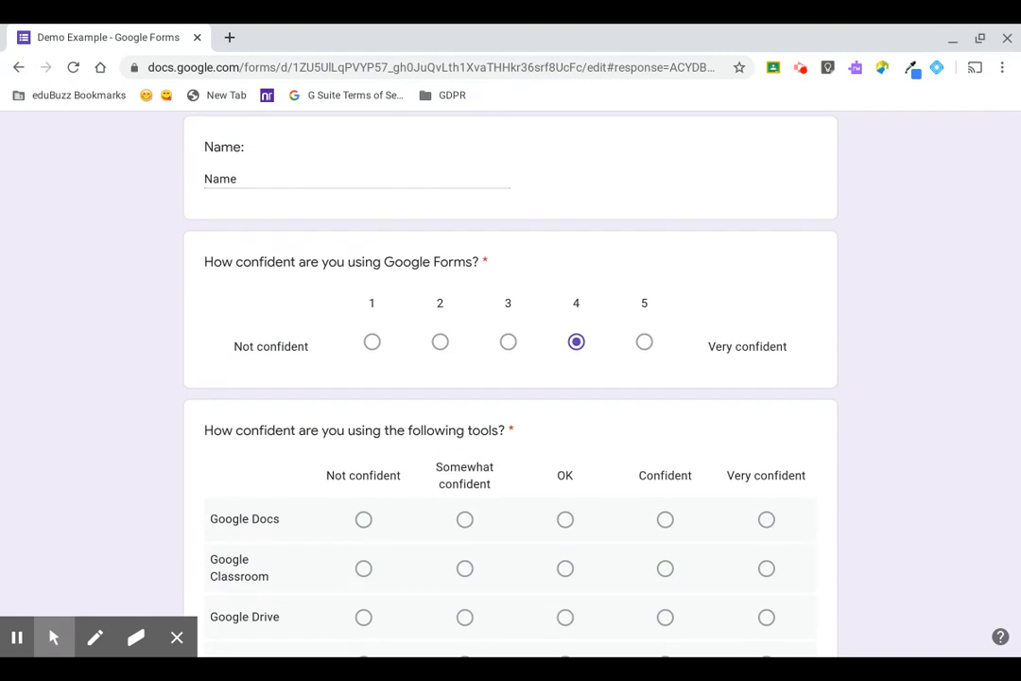
scroll(511, 385, down, 3)
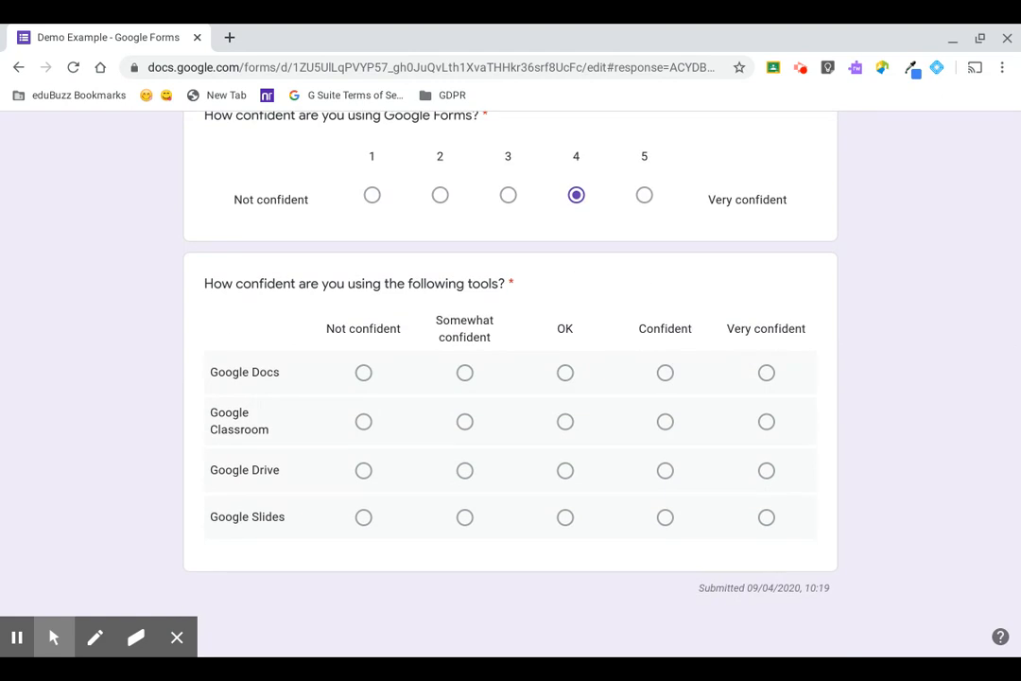
scroll(401, 307, up, 10)
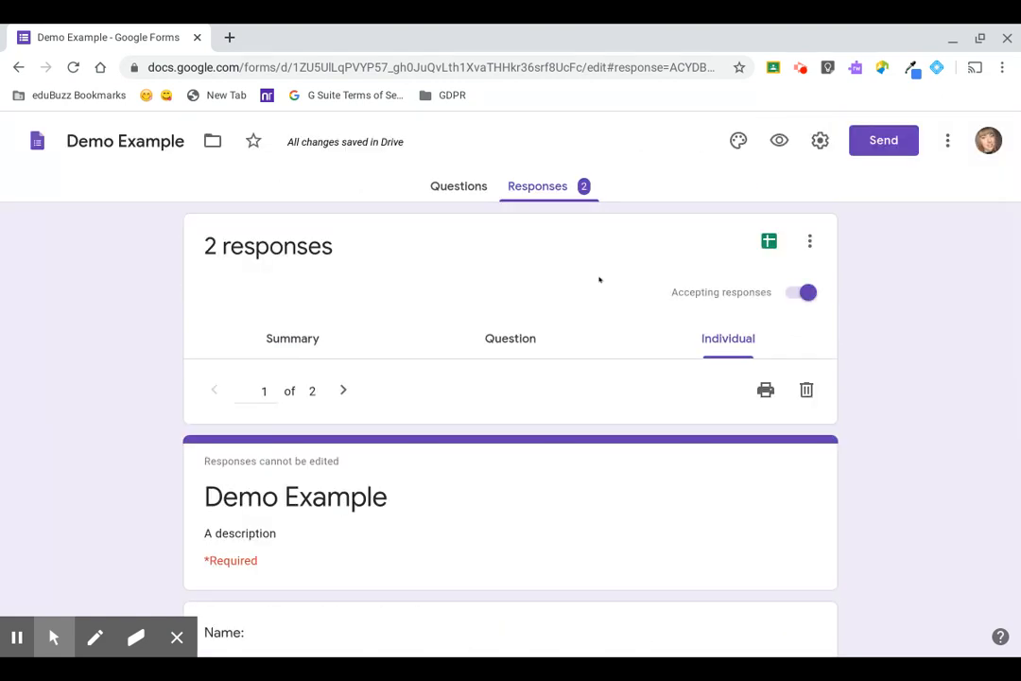
Create a new spreadsheet named Demo Example (Responses) for the form's responses and look across its columns.
scroll(776, 256, up, 5)
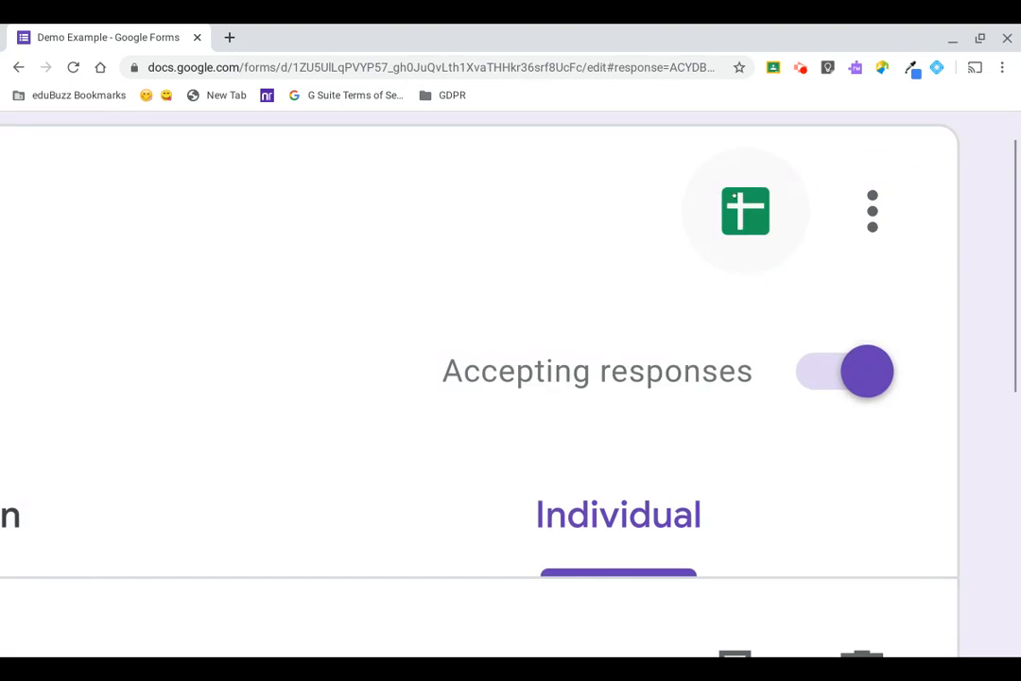
scroll(740, 196, down, 5)
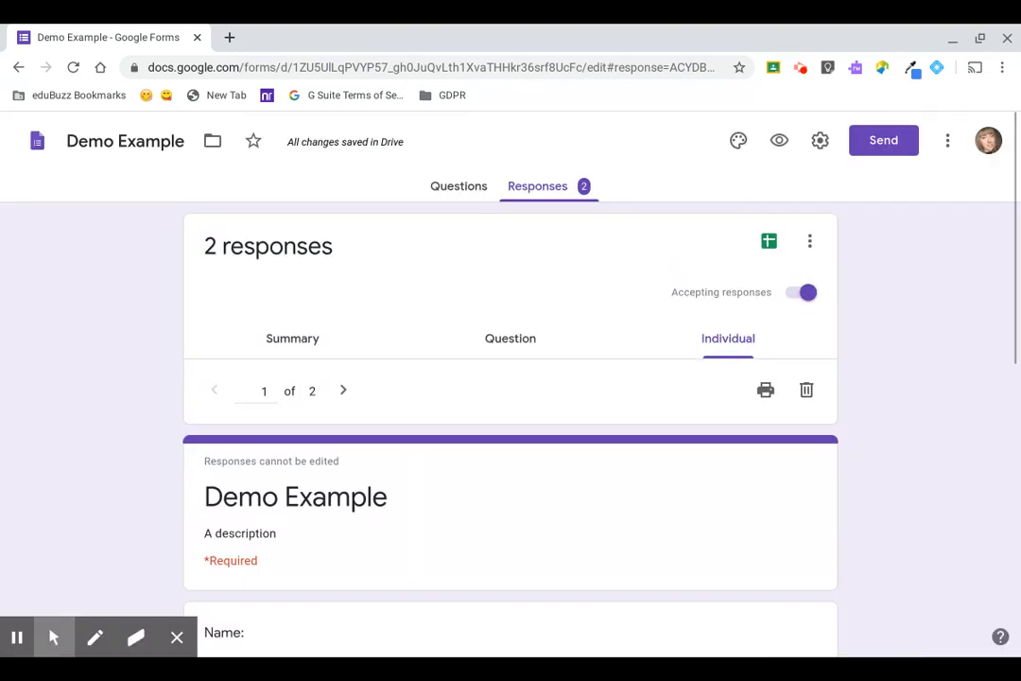
click(766, 242)
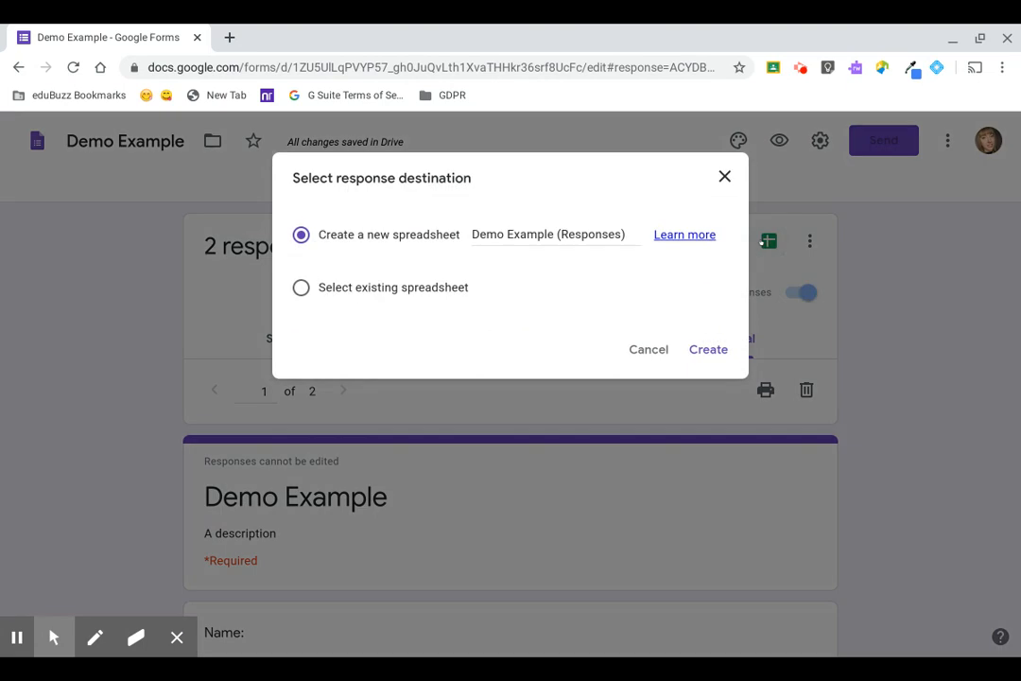
click(707, 349)
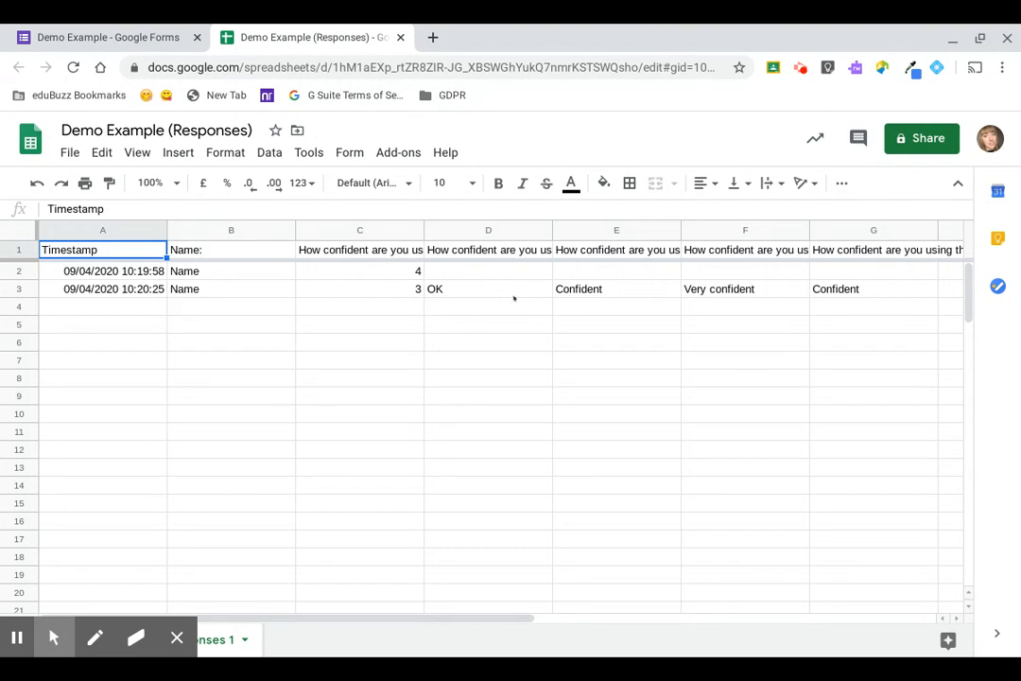
scroll(659, 288, right, 5)
scroll(659, 288, left, 5)
Return to the form's questions and add a title and description block below the Google Forms confidence question.
click(124, 29)
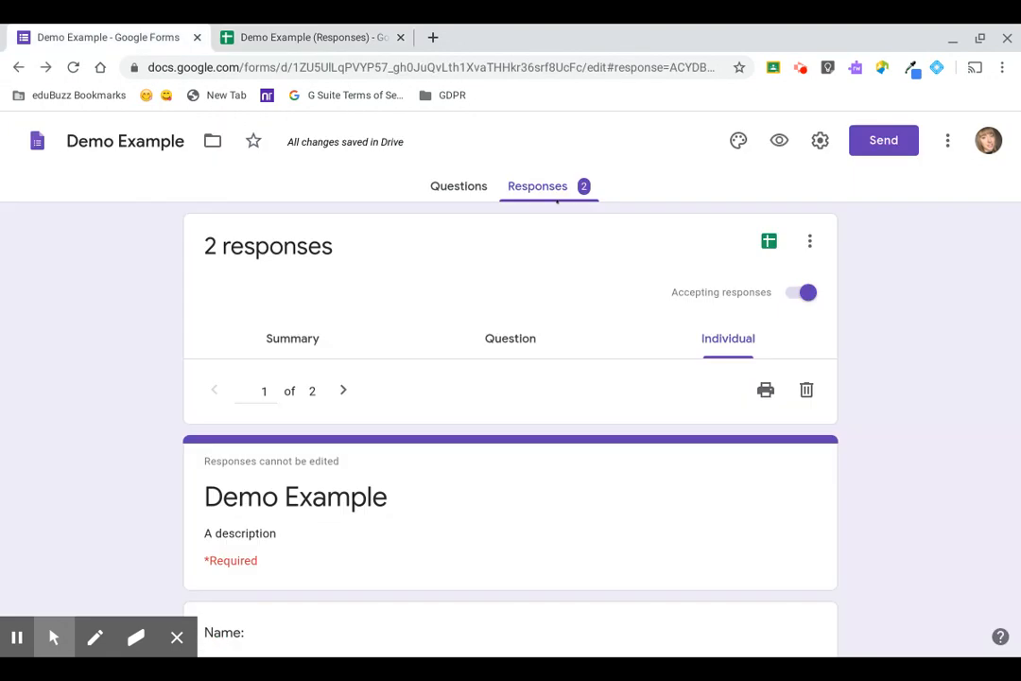
click(485, 184)
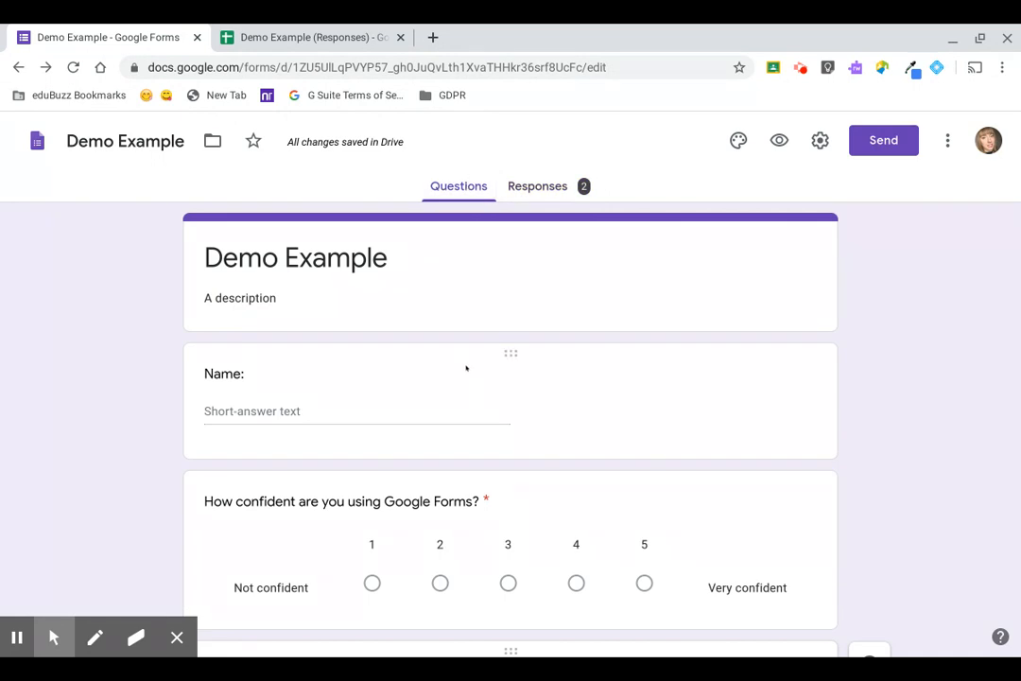
scroll(467, 369, down, 3)
scroll(466, 369, down, 6)
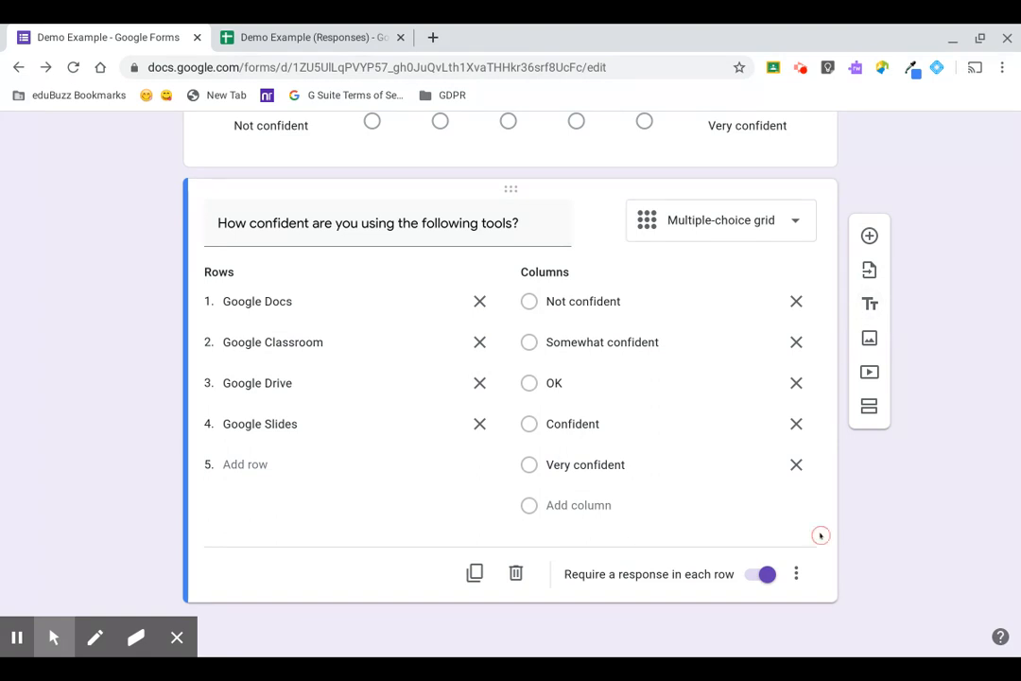
scroll(645, 210, up, 1)
scroll(645, 210, up, 2)
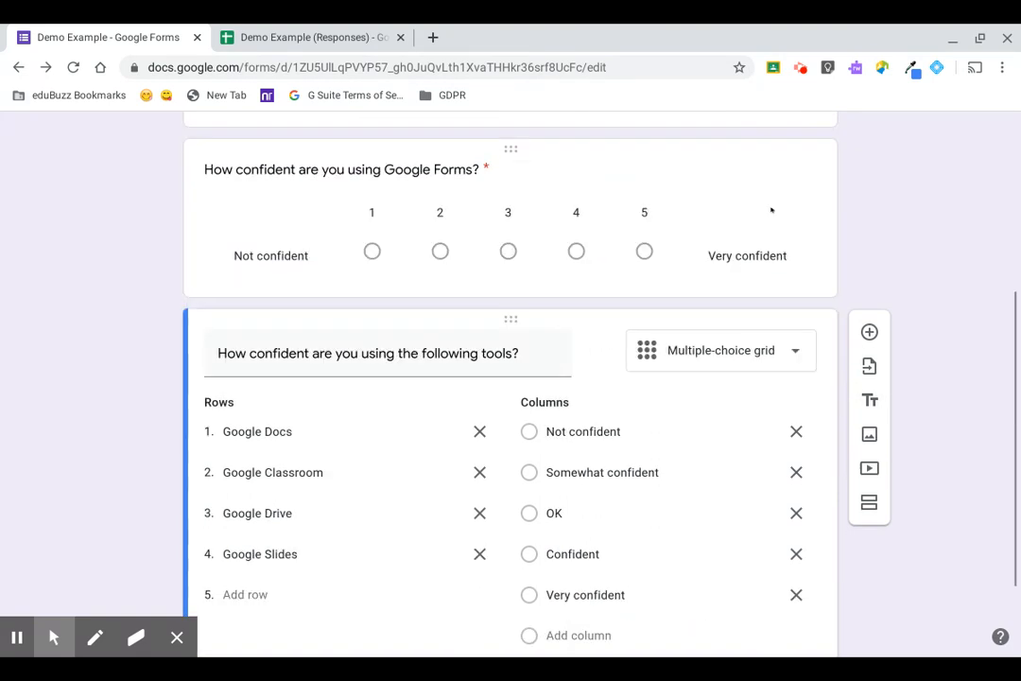
click(780, 209)
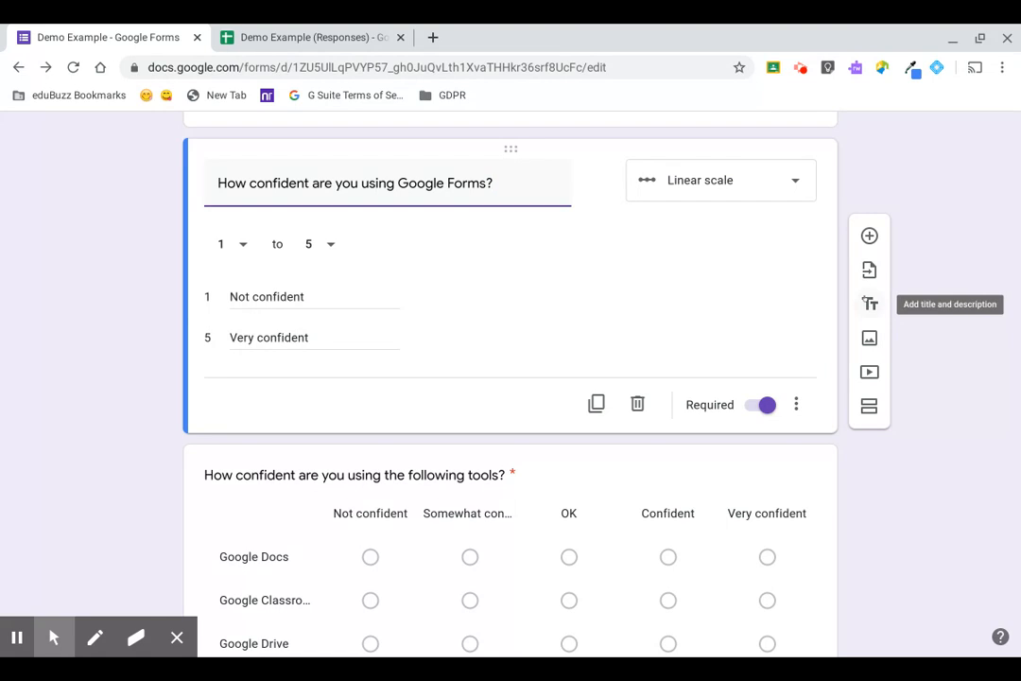
click(866, 302)
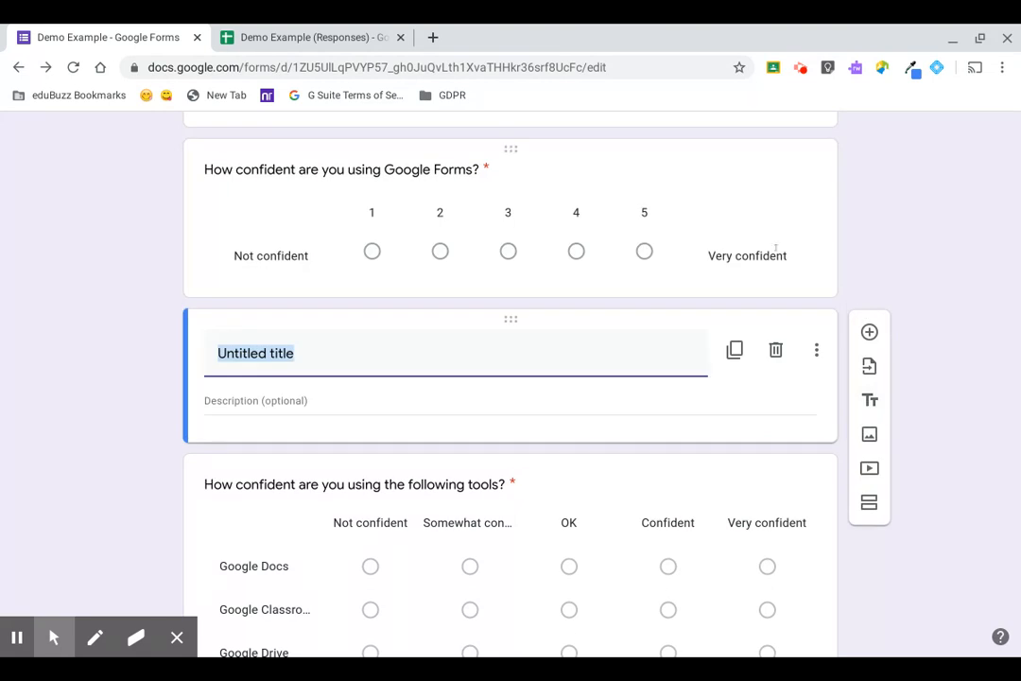
Insert a Google logo below the tools grid question, found with a Google image search for "google".
click(742, 178)
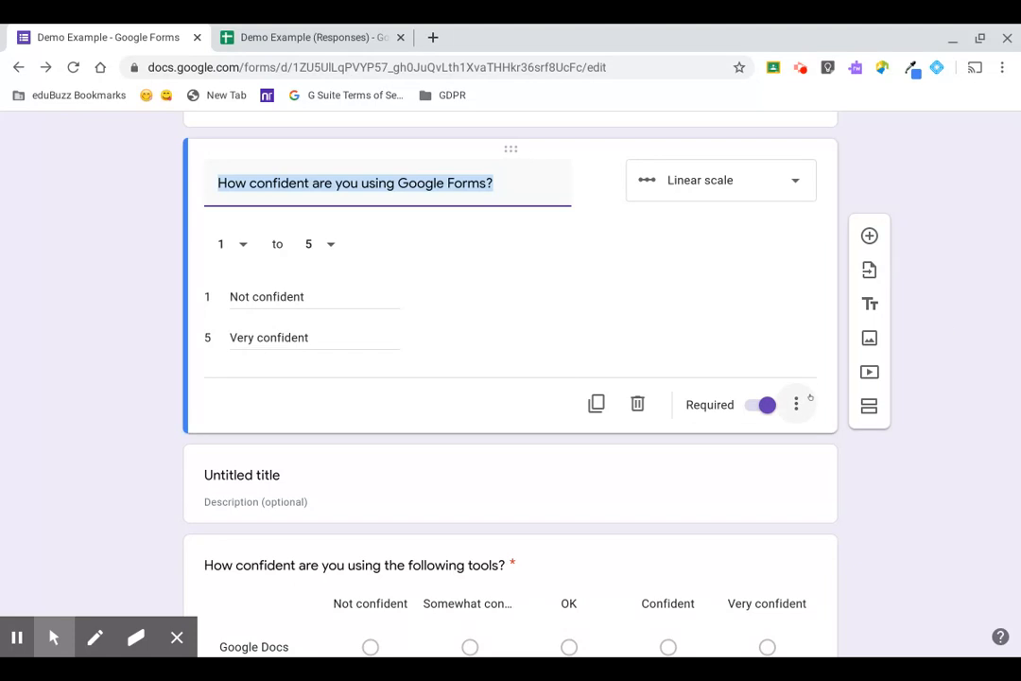
click(734, 604)
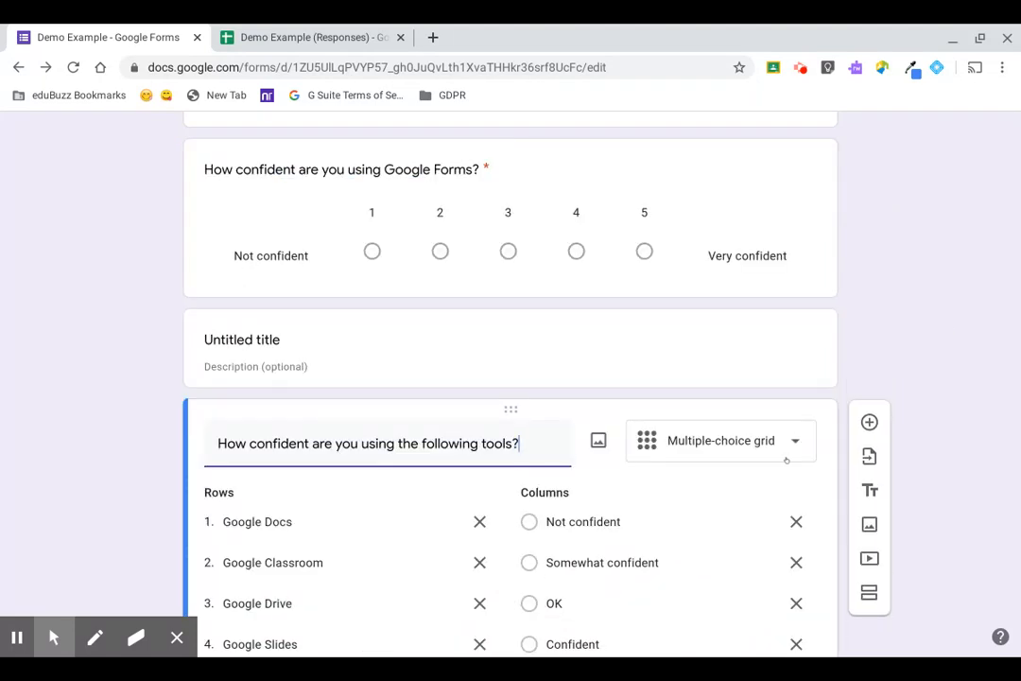
scroll(787, 460, down, 2)
click(870, 362)
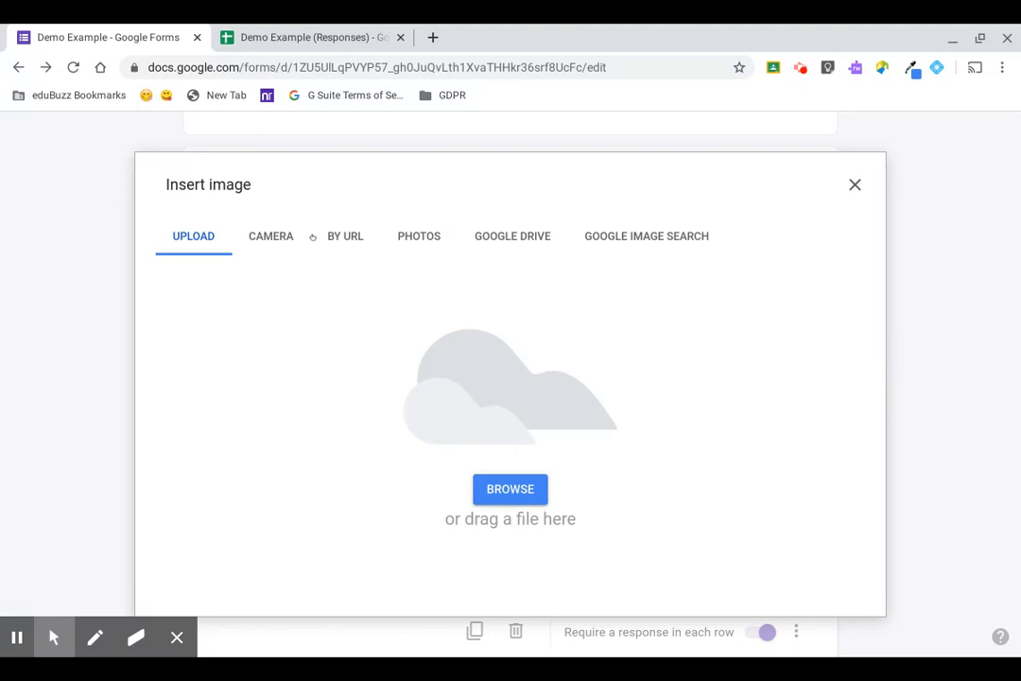
click(606, 243)
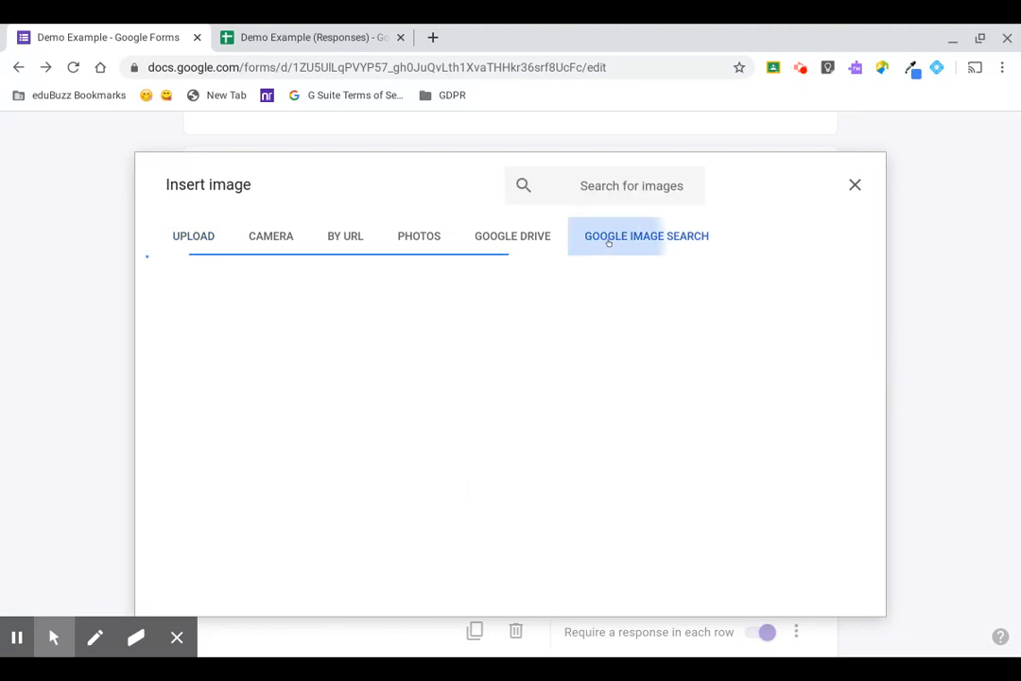
text(google)
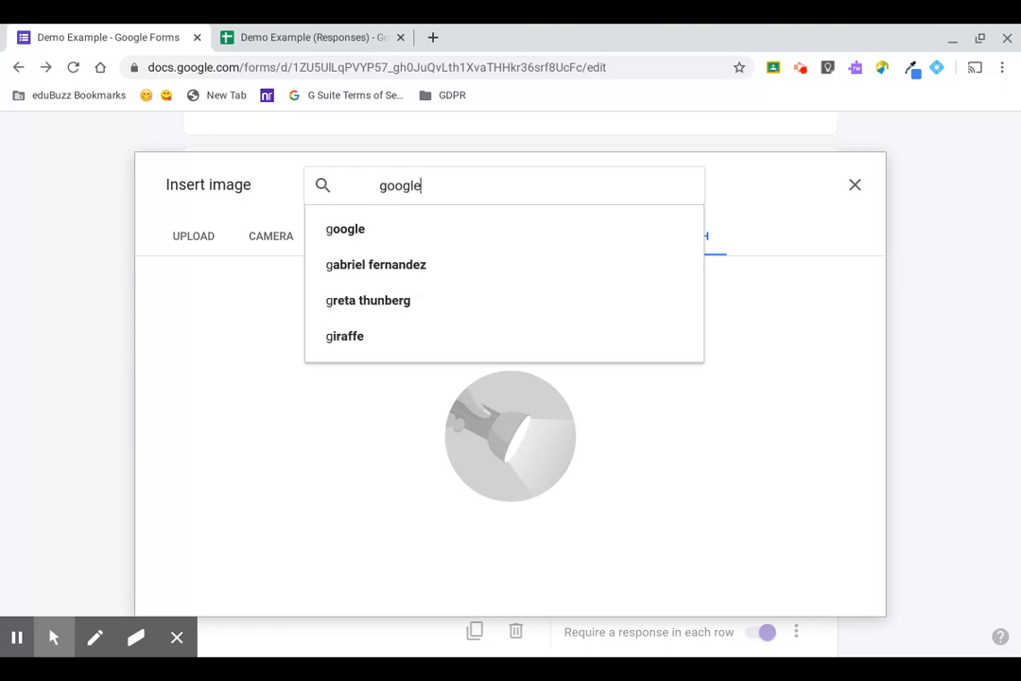
key(Return)
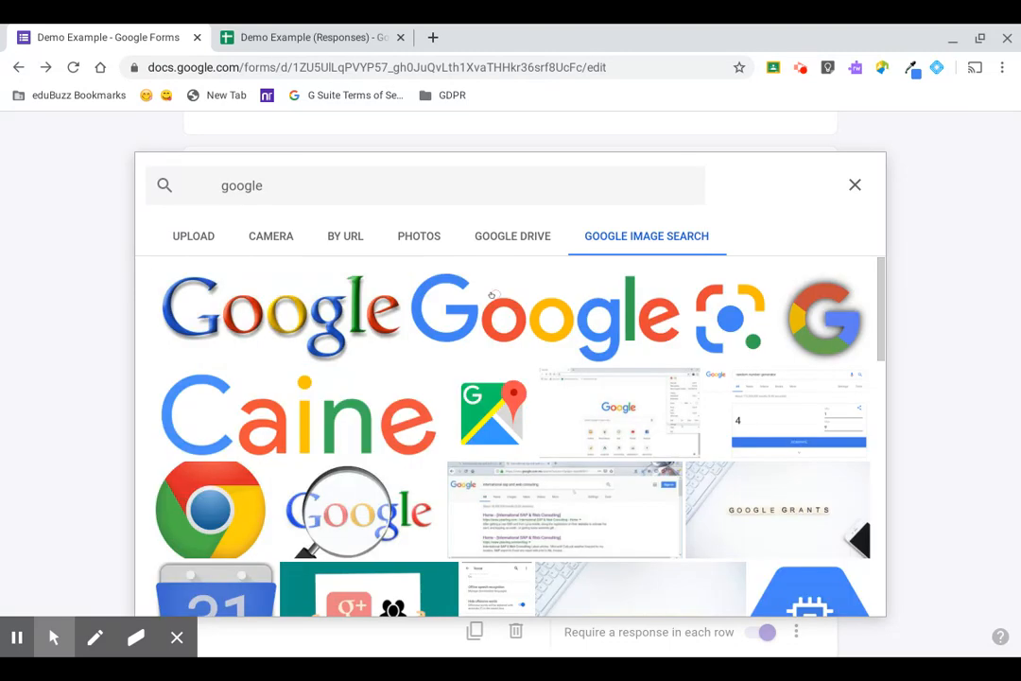
click(486, 319)
click(823, 594)
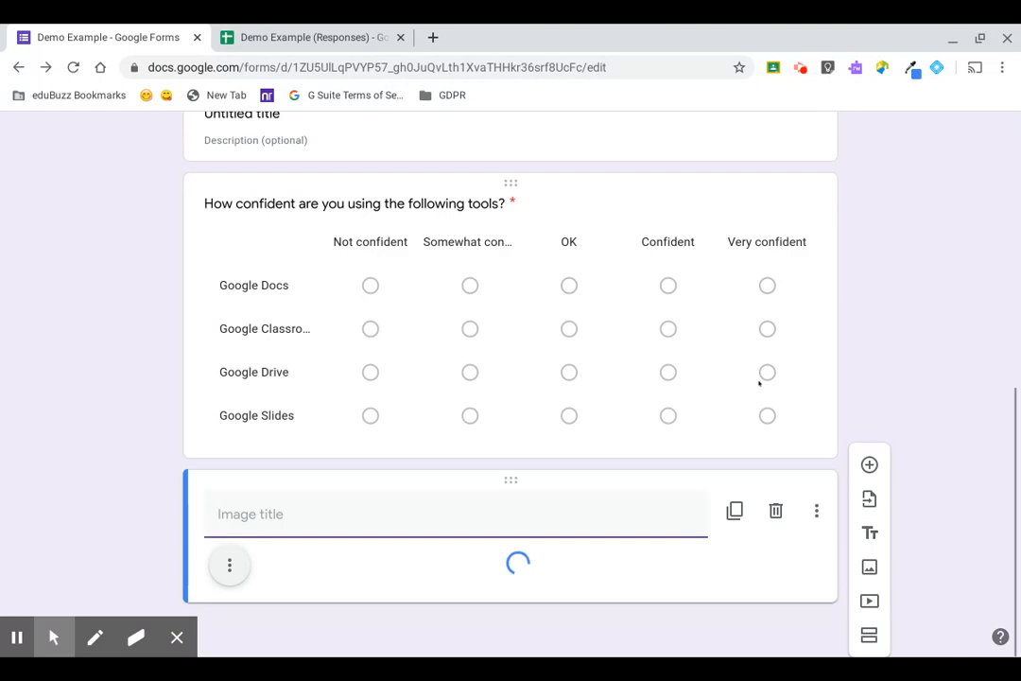
scroll(759, 383, down, 2)
scroll(759, 383, up, 3)
scroll(759, 383, down, 3)
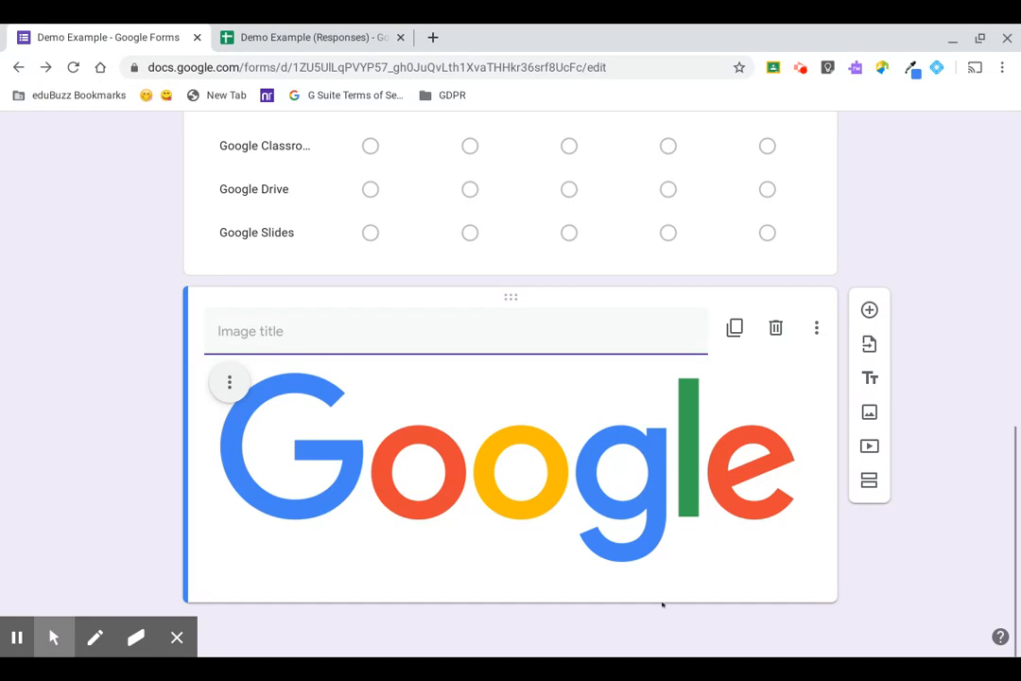
Move the Google logo image block up between the name question and the Google Forms confidence question.
scroll(493, 382, up, 1)
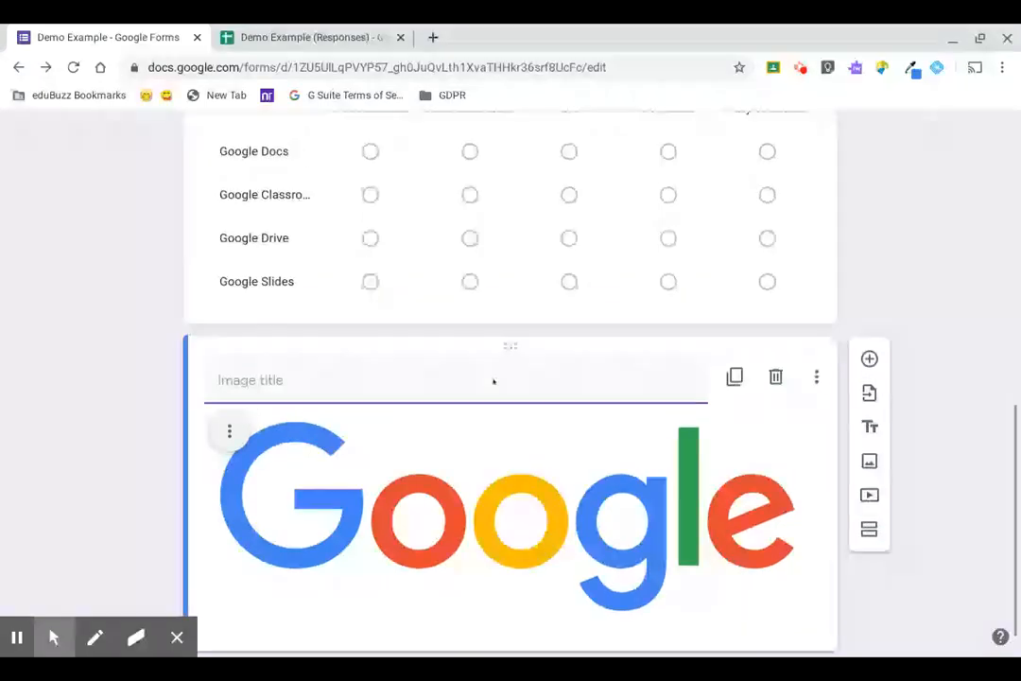
drag(510, 338, 504, 373)
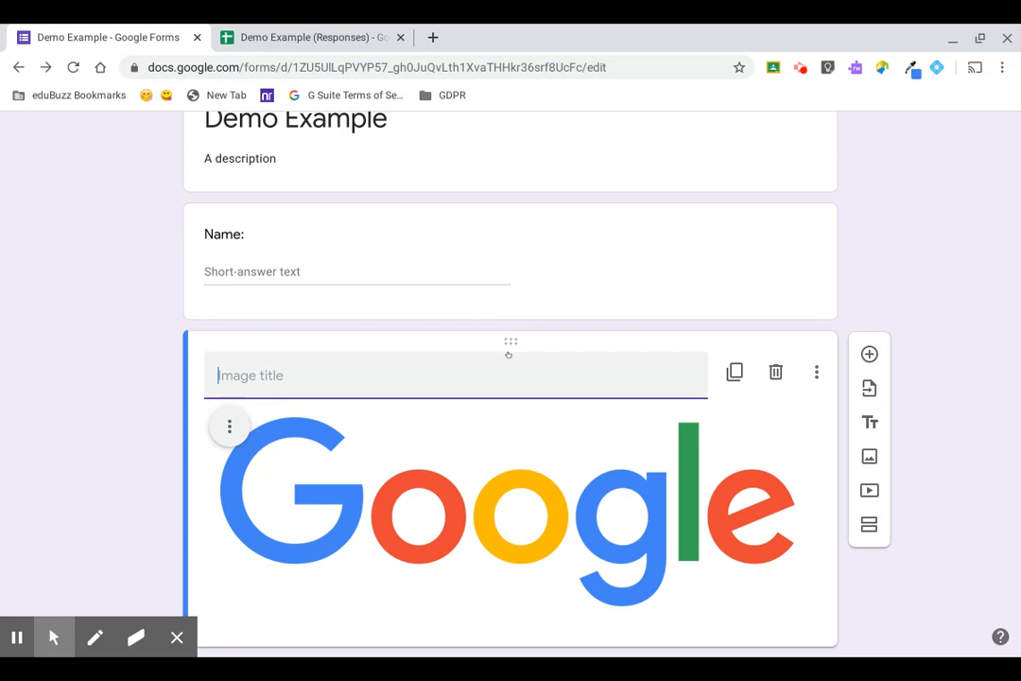
scroll(509, 355, up, 3)
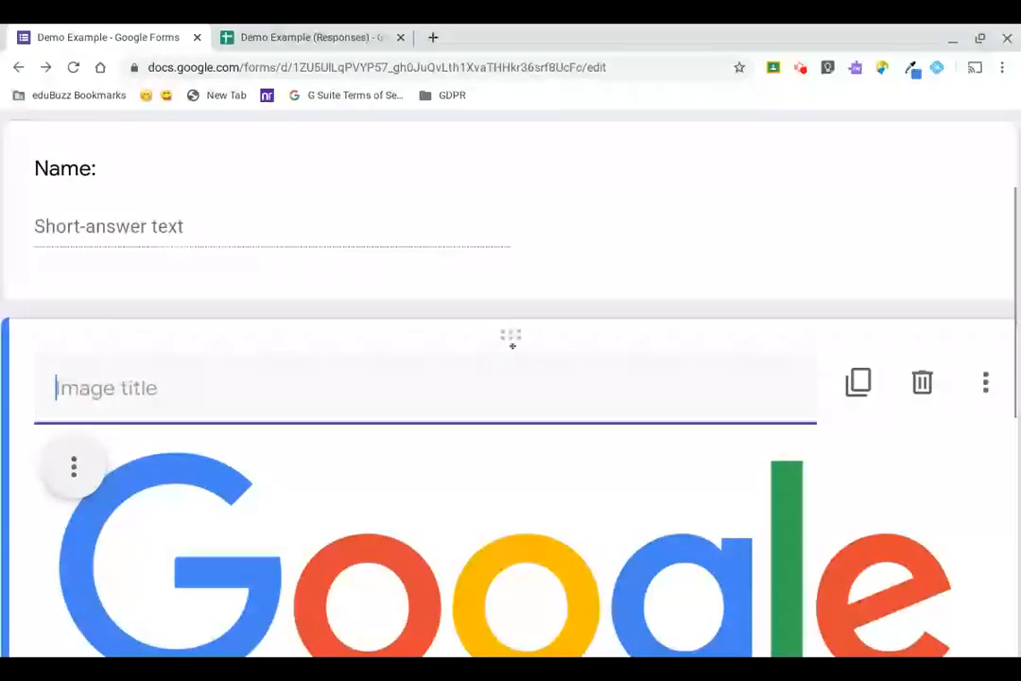
scroll(505, 330, down, 3)
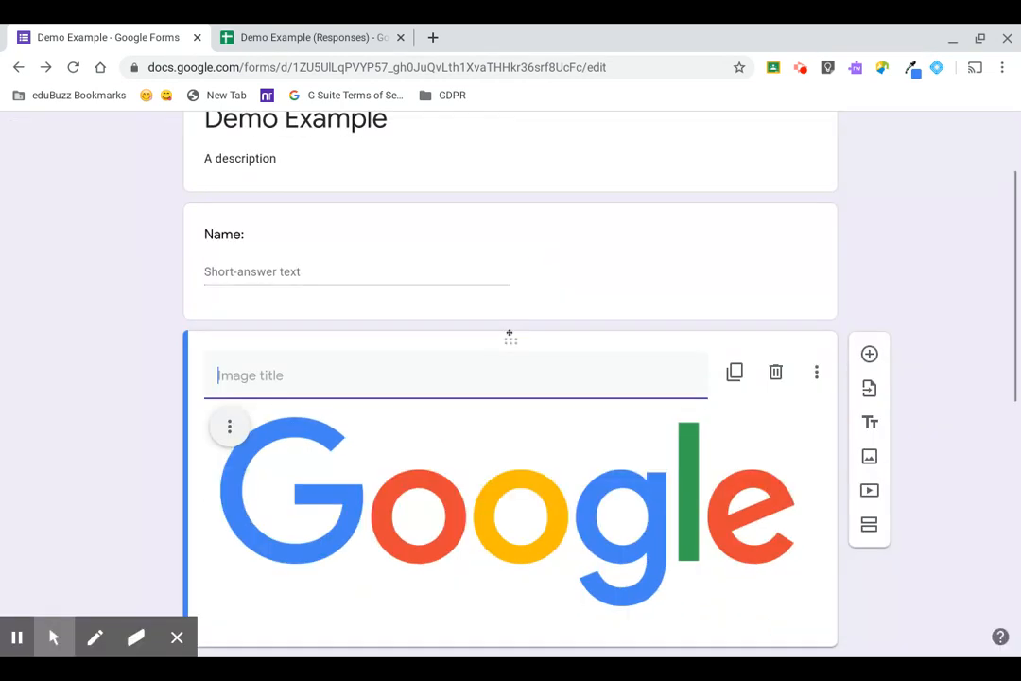
click(508, 337)
drag(505, 336, 519, 420)
Delete the Google logo image block from the form.
scroll(519, 419, down, 3)
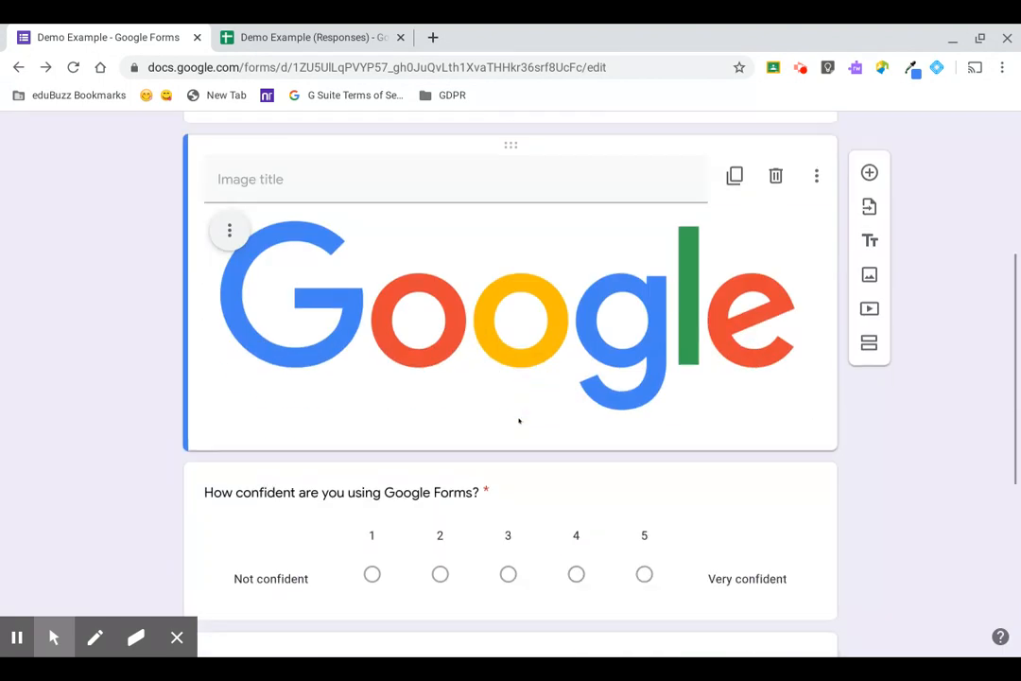
click(776, 173)
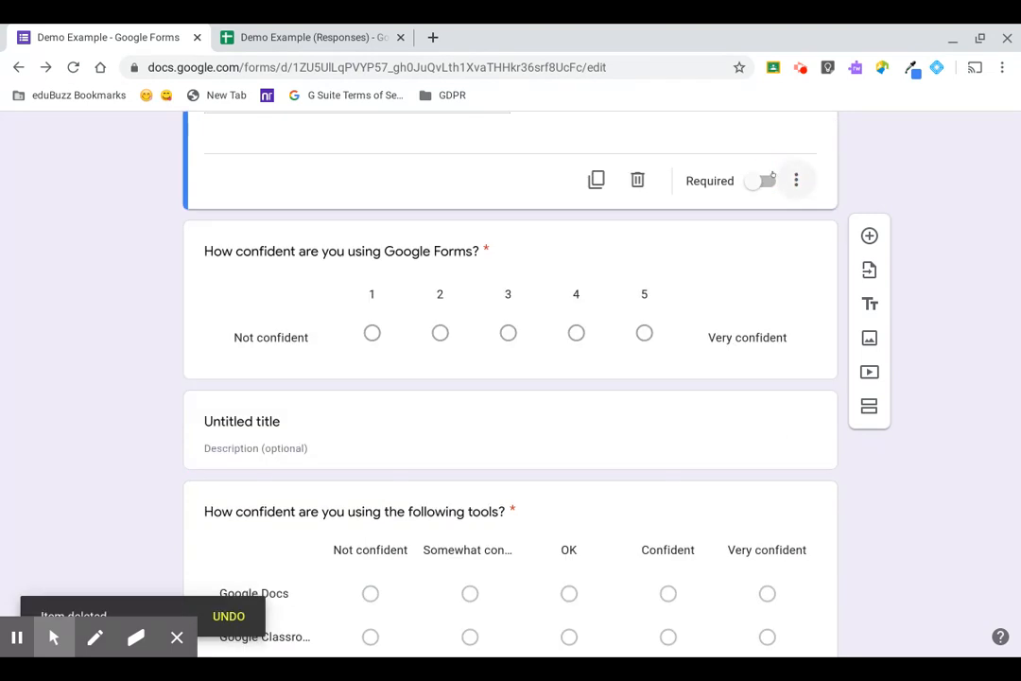
Add a new section below the tools grid question and title it "Section 2".
scroll(783, 331, down, 2)
click(815, 496)
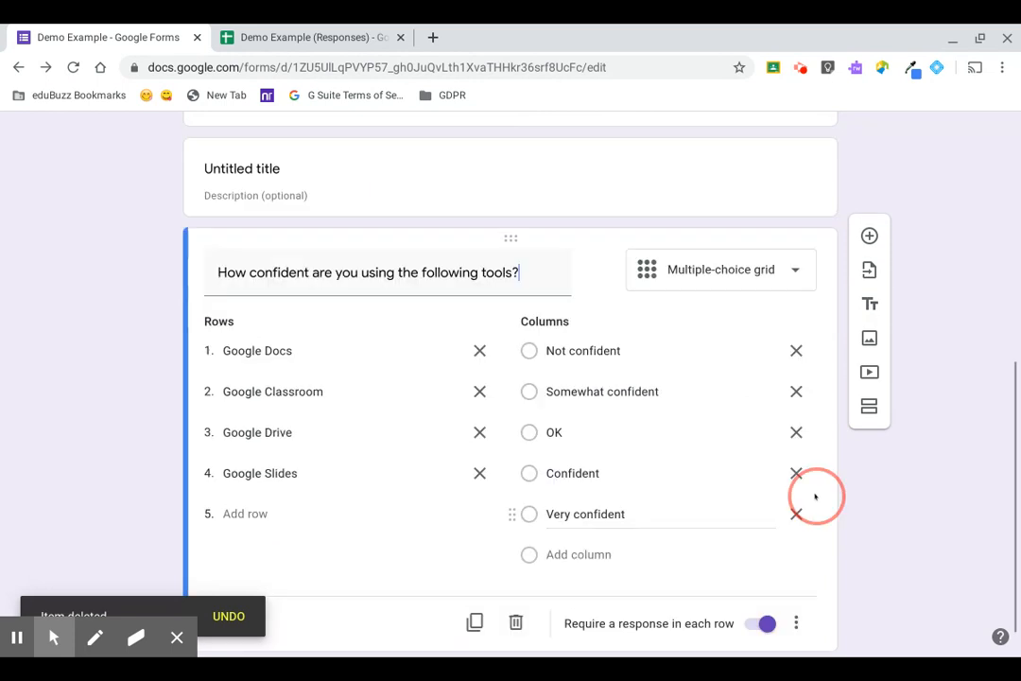
click(869, 407)
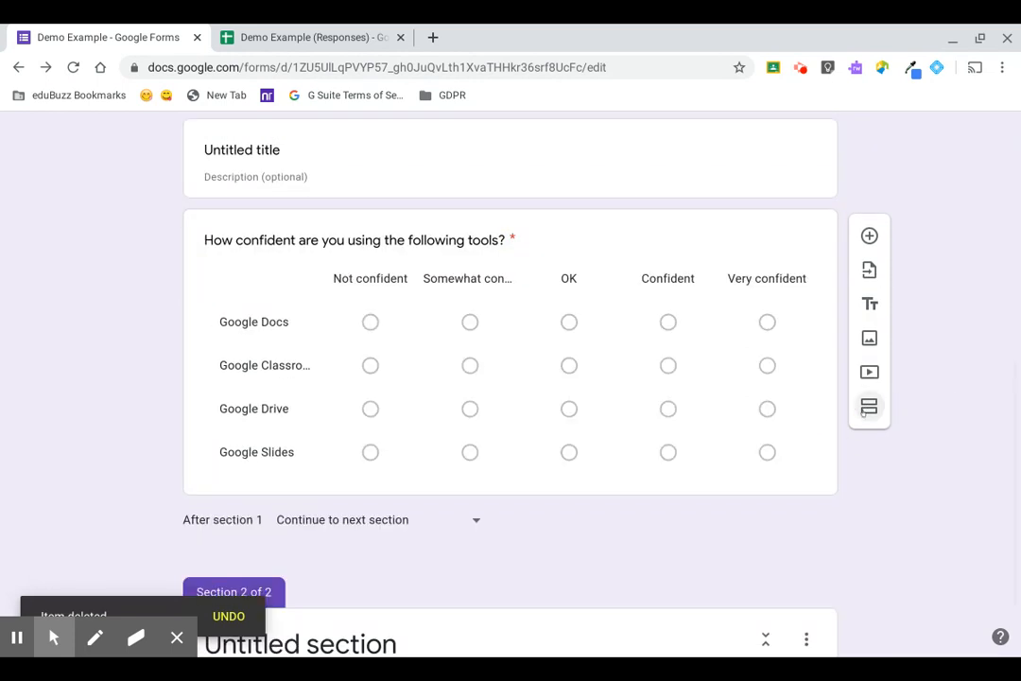
scroll(725, 387, up, 10)
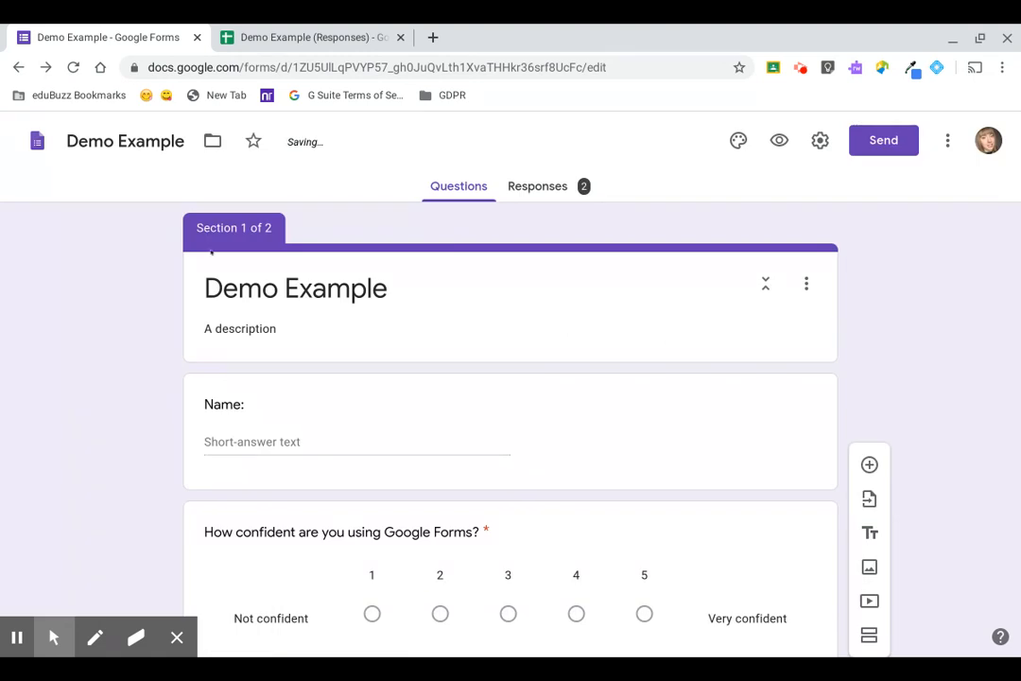
scroll(281, 251, down, 1)
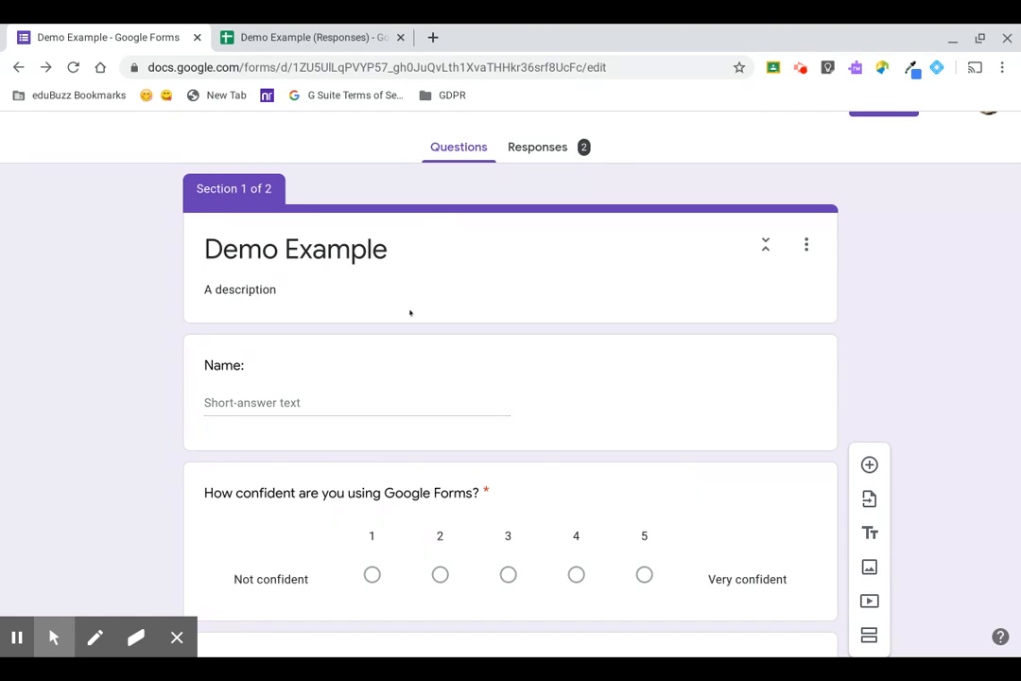
scroll(410, 312, down, 10)
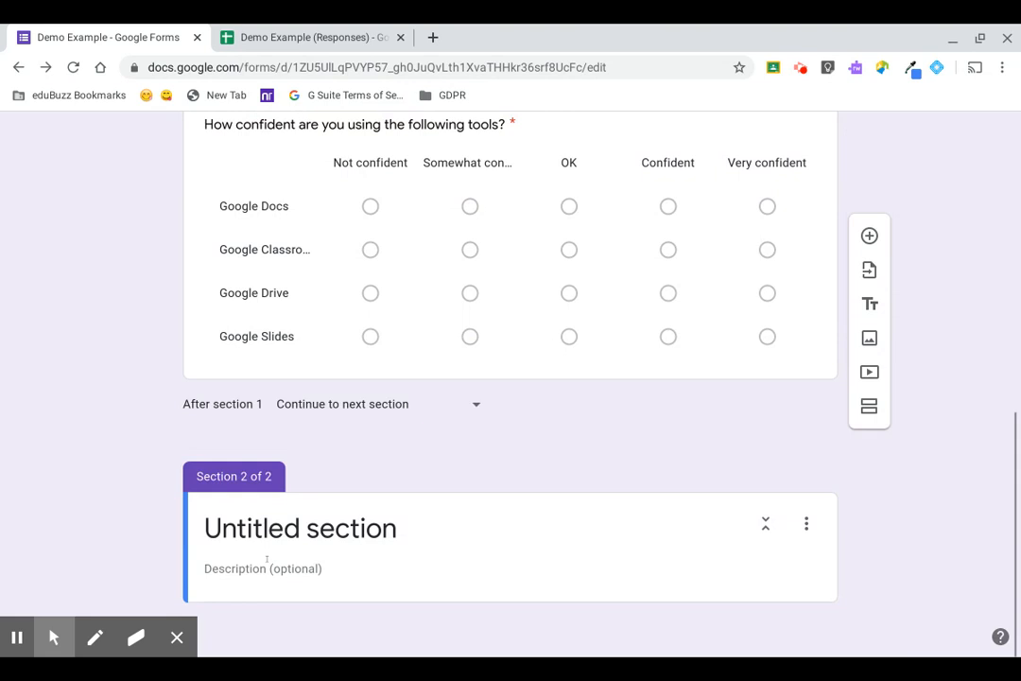
click(177, 637)
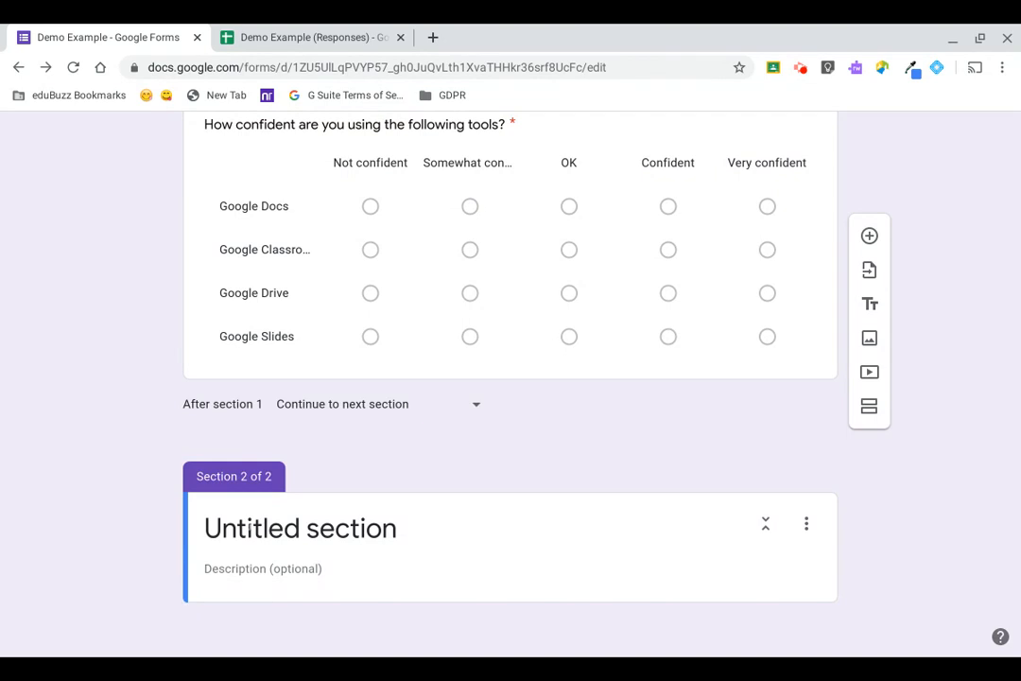
click(250, 529)
text(Section 2)
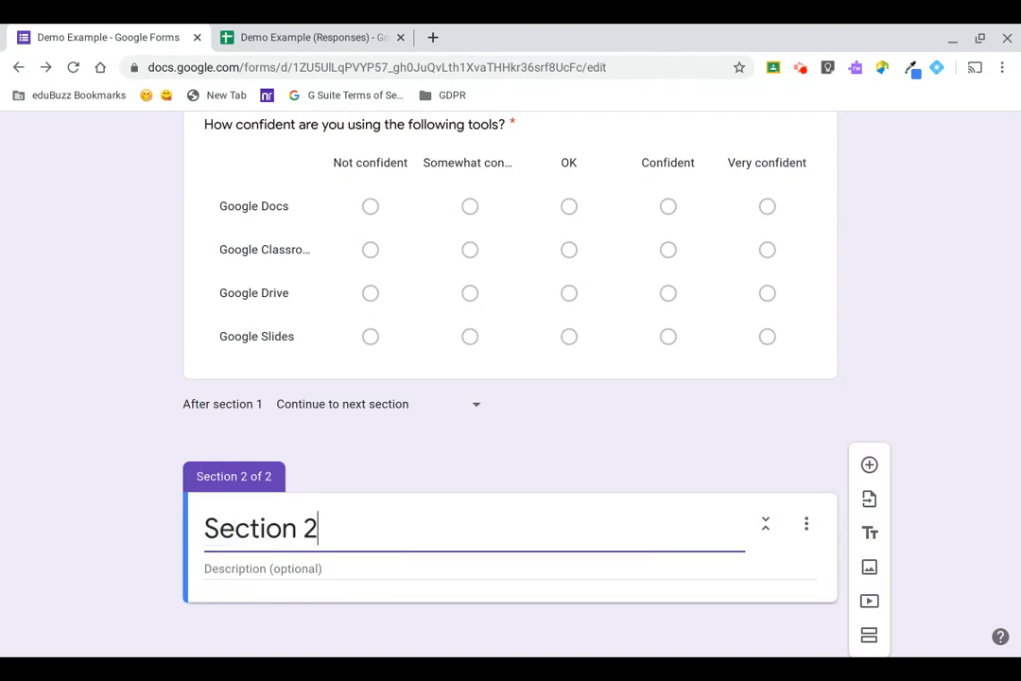
Add a multiple-choice question "Options" to Section 2 with Option 1, 2 and the default Options 3 to 6.
click(870, 464)
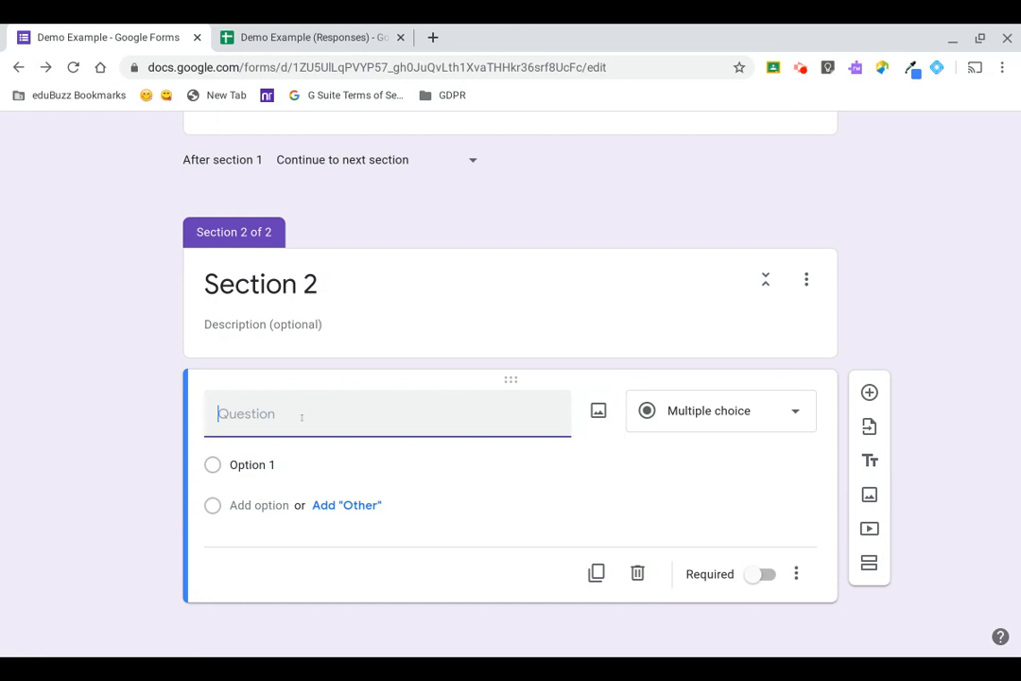
text(Options)
click(259, 505)
text(2)
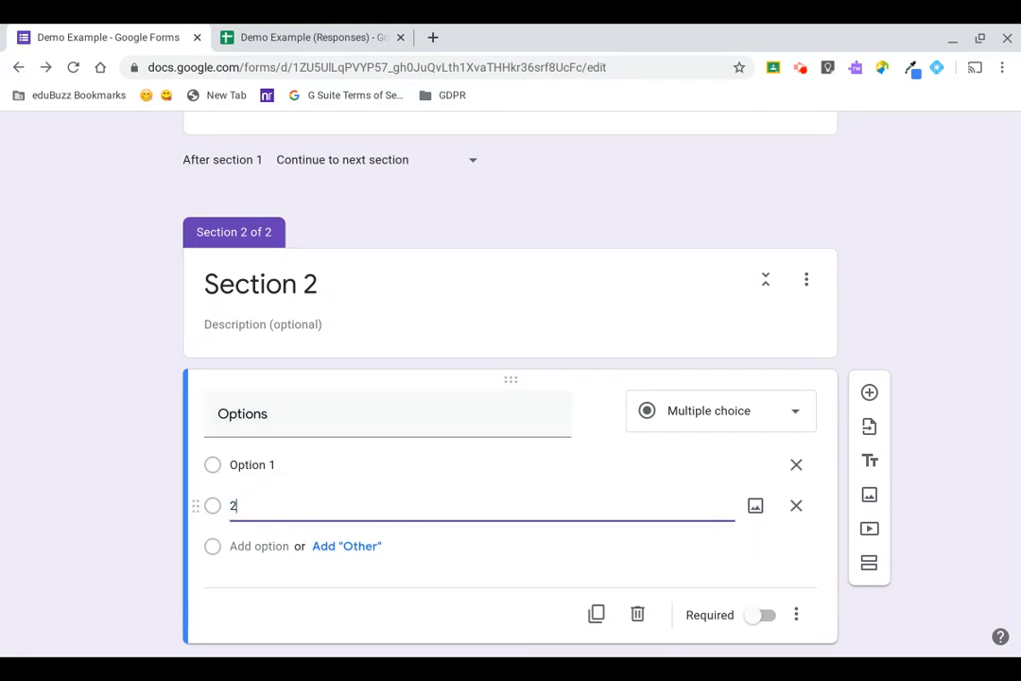
key(Return)
key(Return)
key(Return)
key(Return)
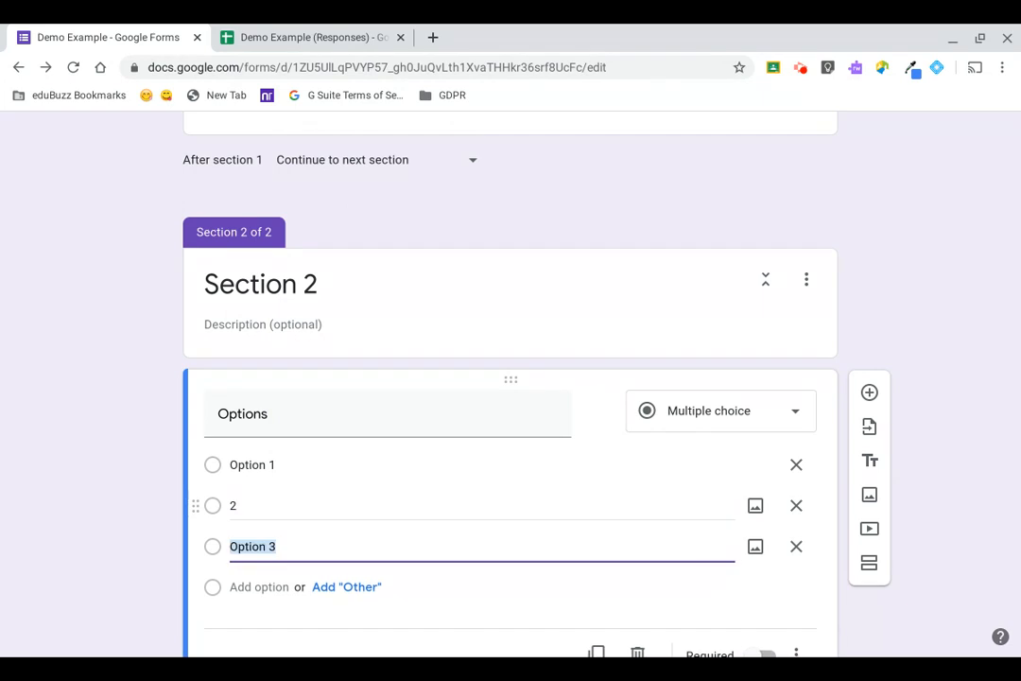
Preview the form and rate the confidence in using Google Forms as 4.
scroll(946, 445, up, 15)
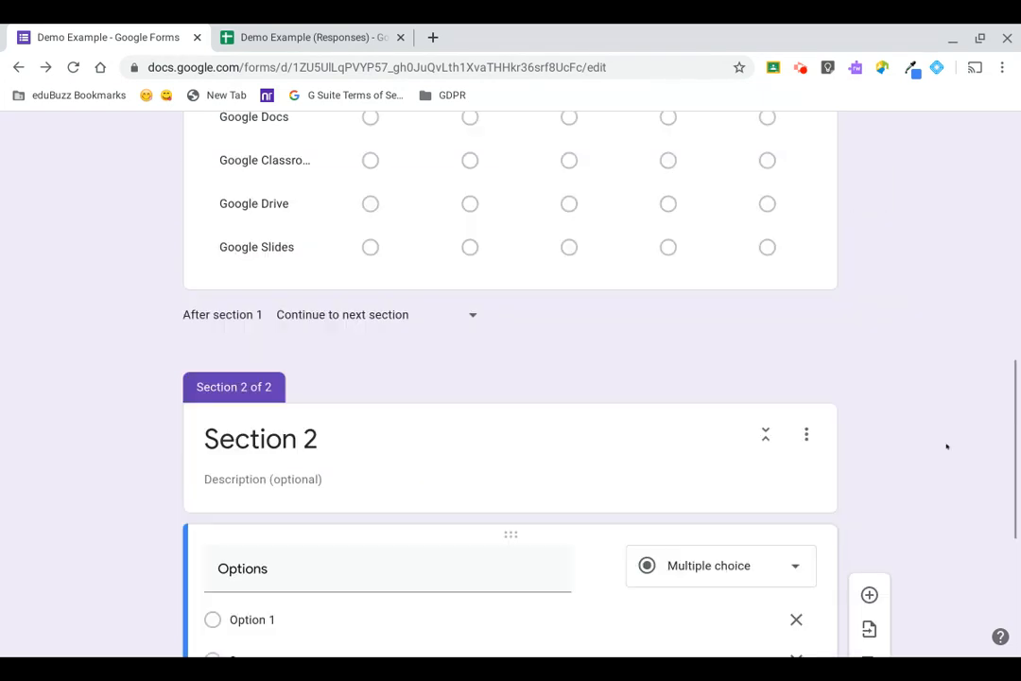
click(779, 140)
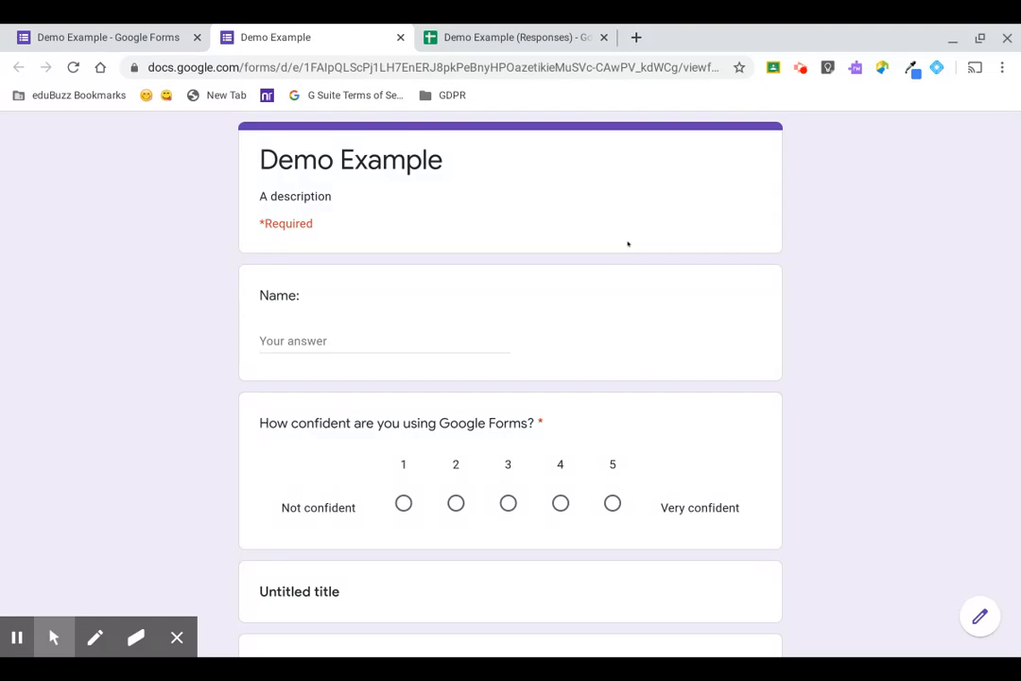
scroll(490, 371, down, 2)
click(561, 335)
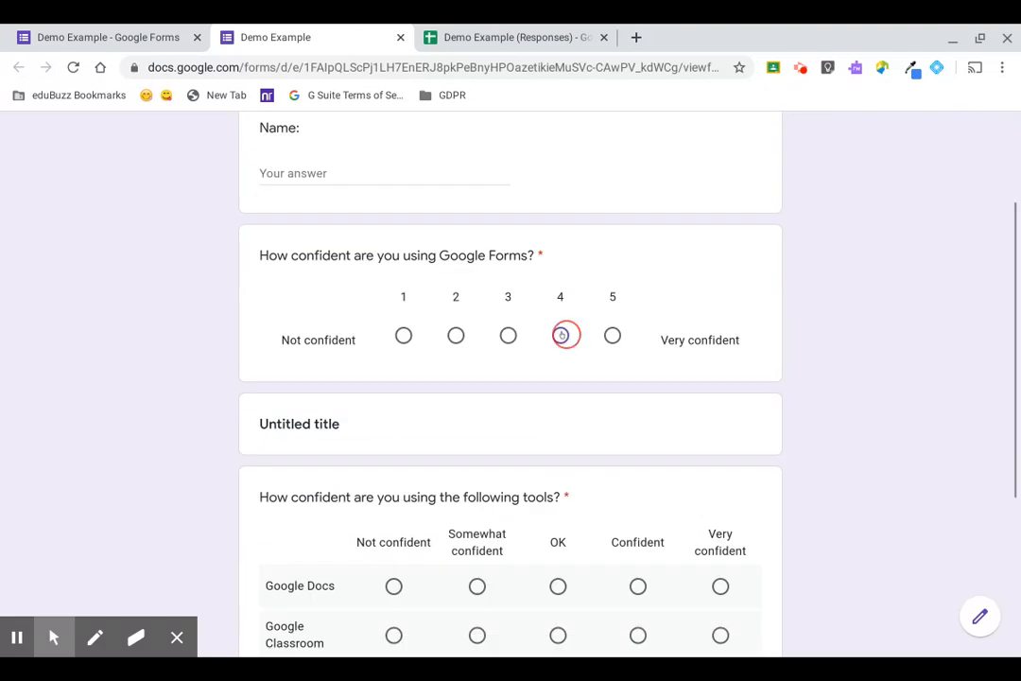
Rate Google Docs as Not confident, Google Classroom as OK, Google Drive as Somewhat confident and Google Slides as Confident.
scroll(559, 333, down, 5)
click(394, 331)
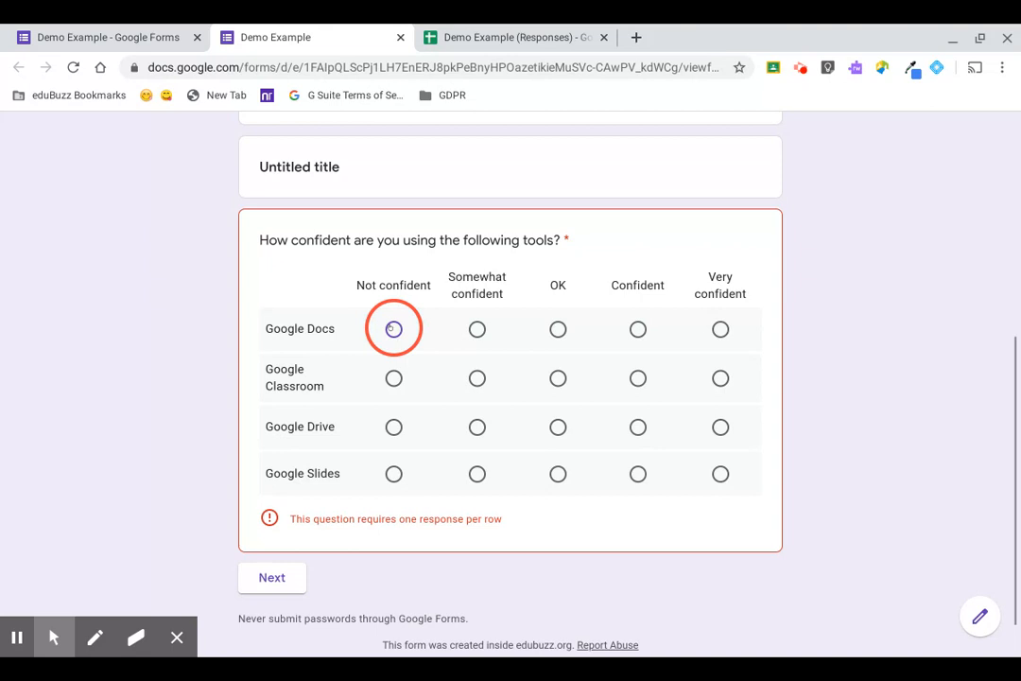
click(558, 380)
click(477, 427)
click(638, 474)
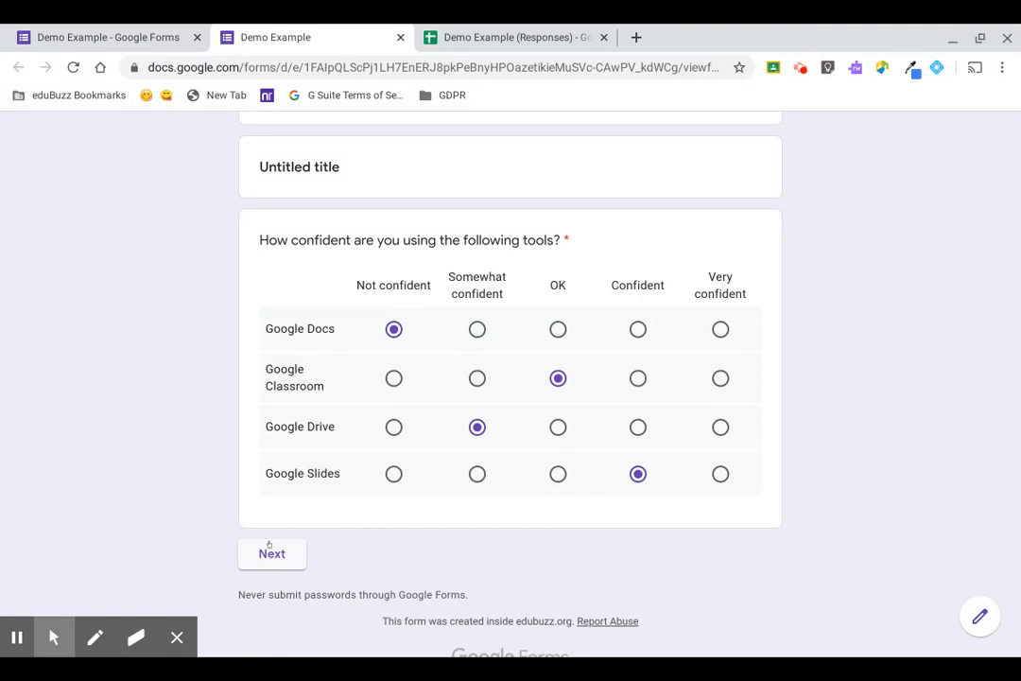
Continue to Section 2, choose Option 3 and submit the response.
click(269, 549)
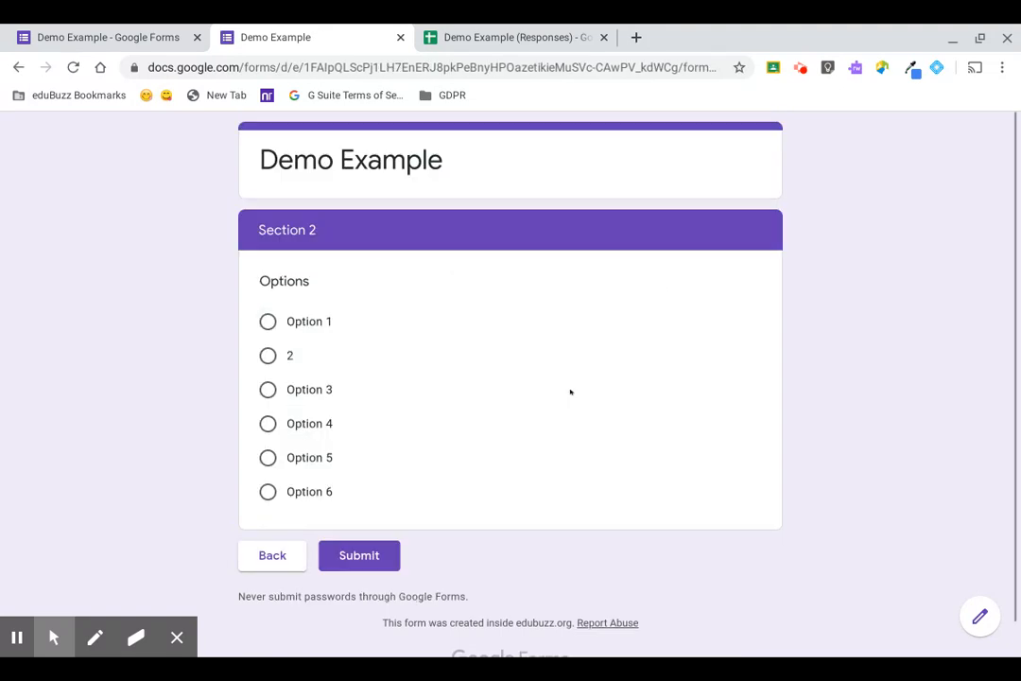
click(268, 389)
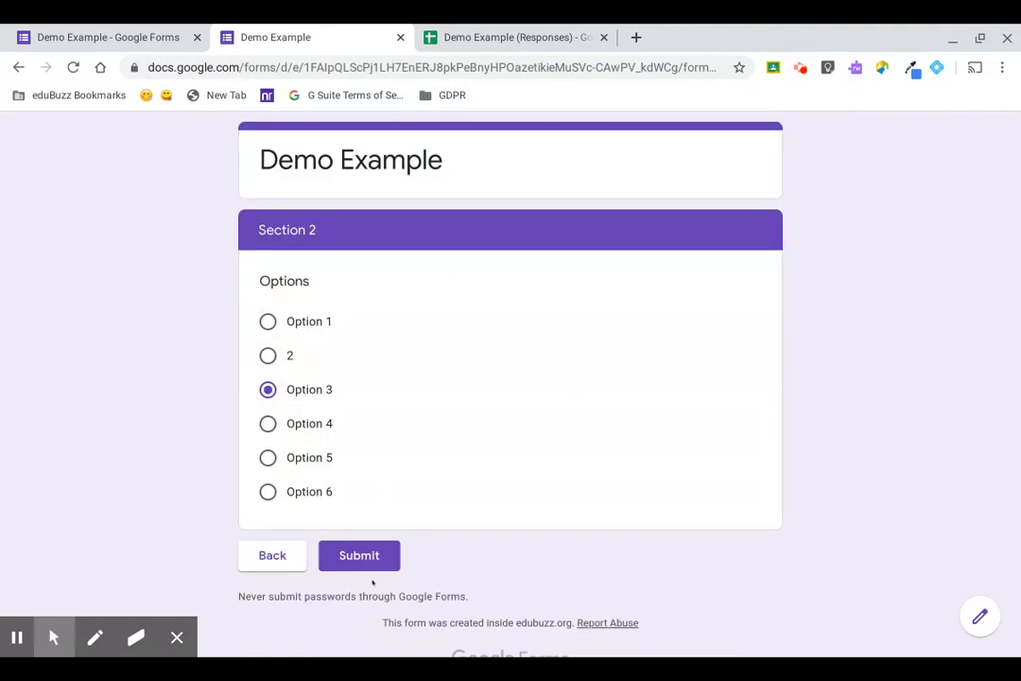
click(352, 555)
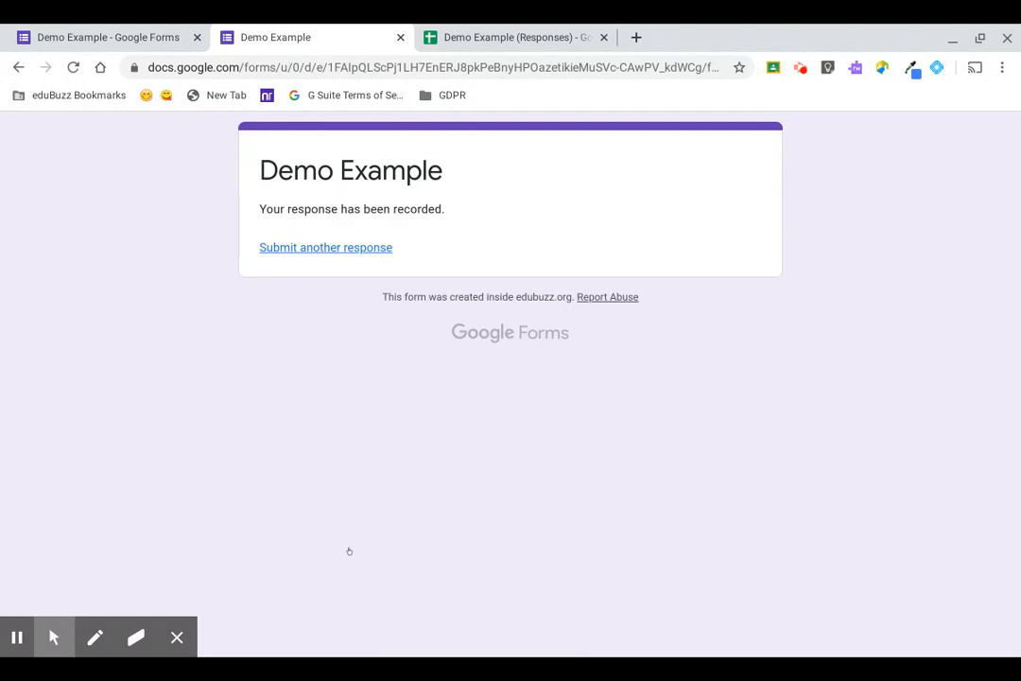
Return to the form editor and look over the layout of its two sections.
click(86, 28)
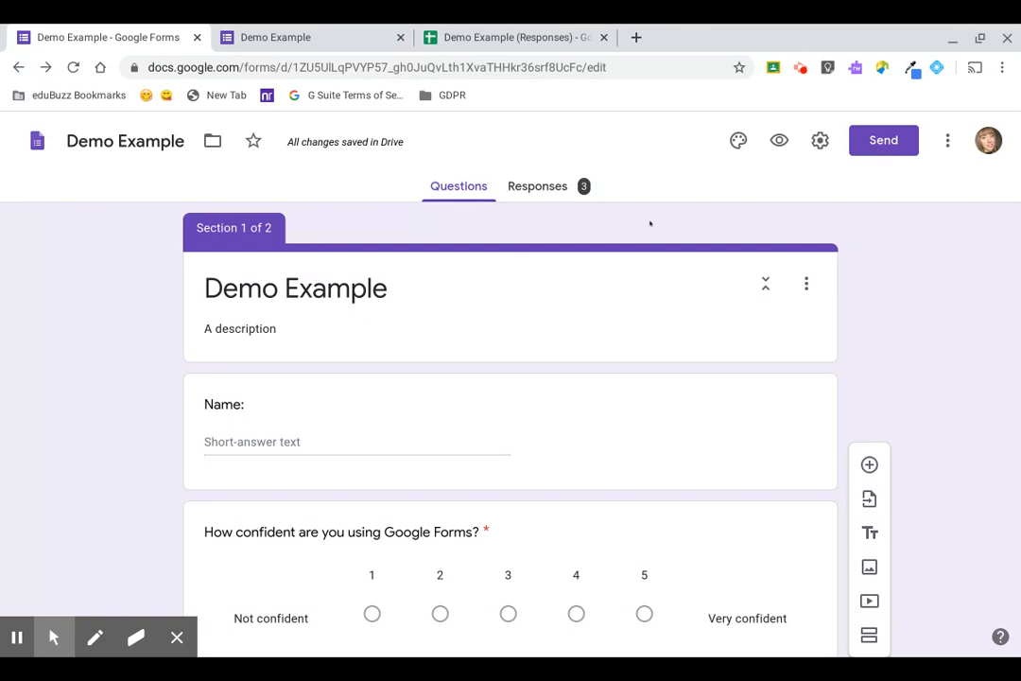
scroll(650, 223, down, 6)
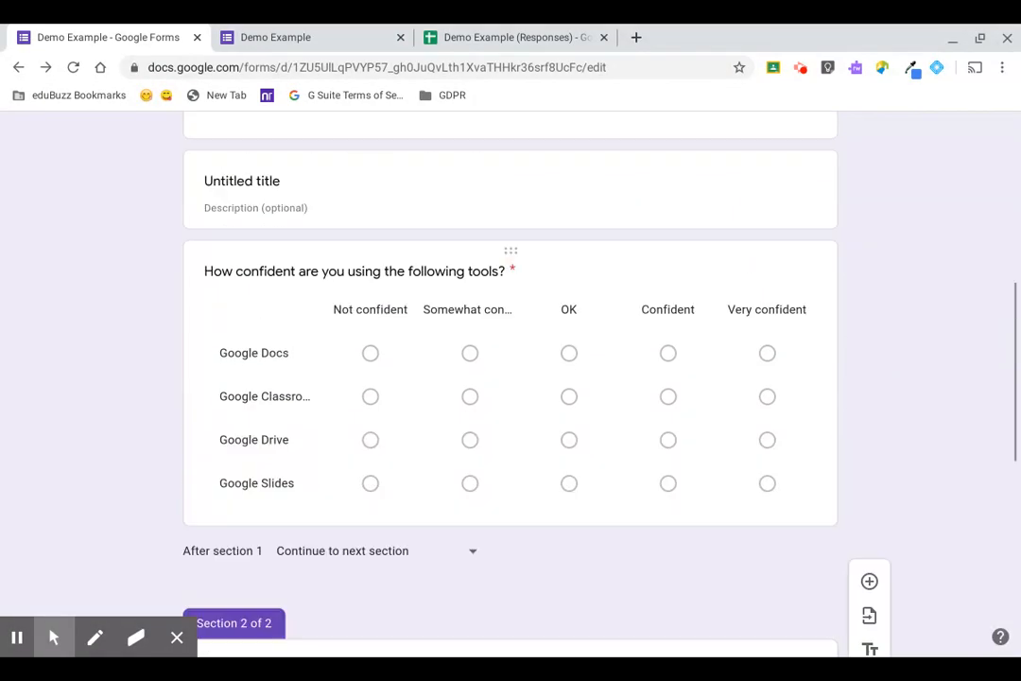
scroll(510, 379, up, 8)
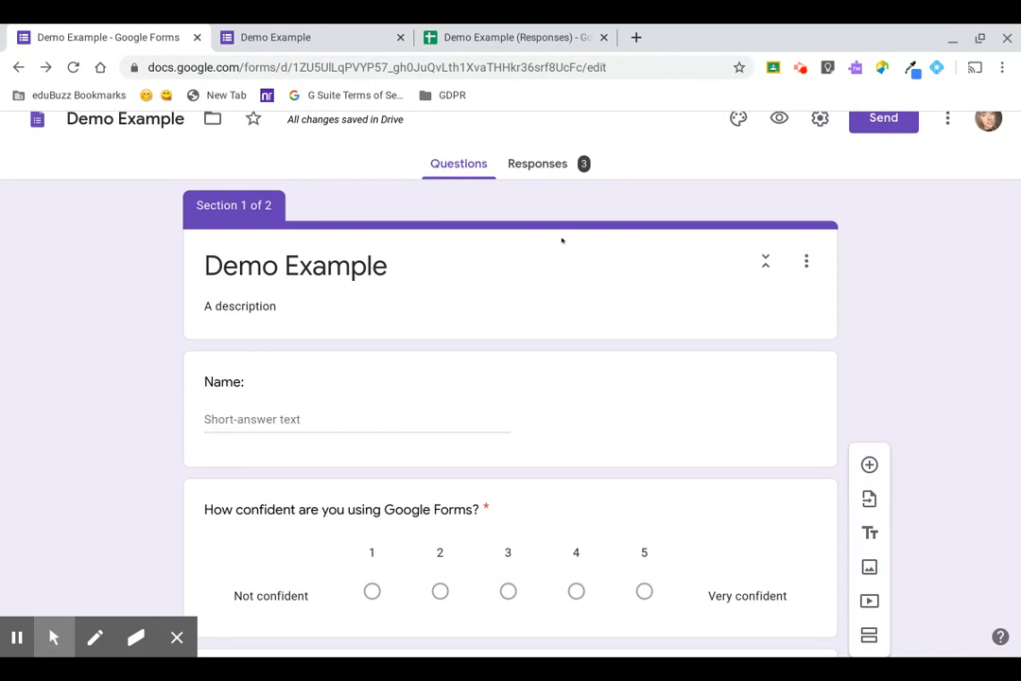
scroll(562, 240, down, 10)
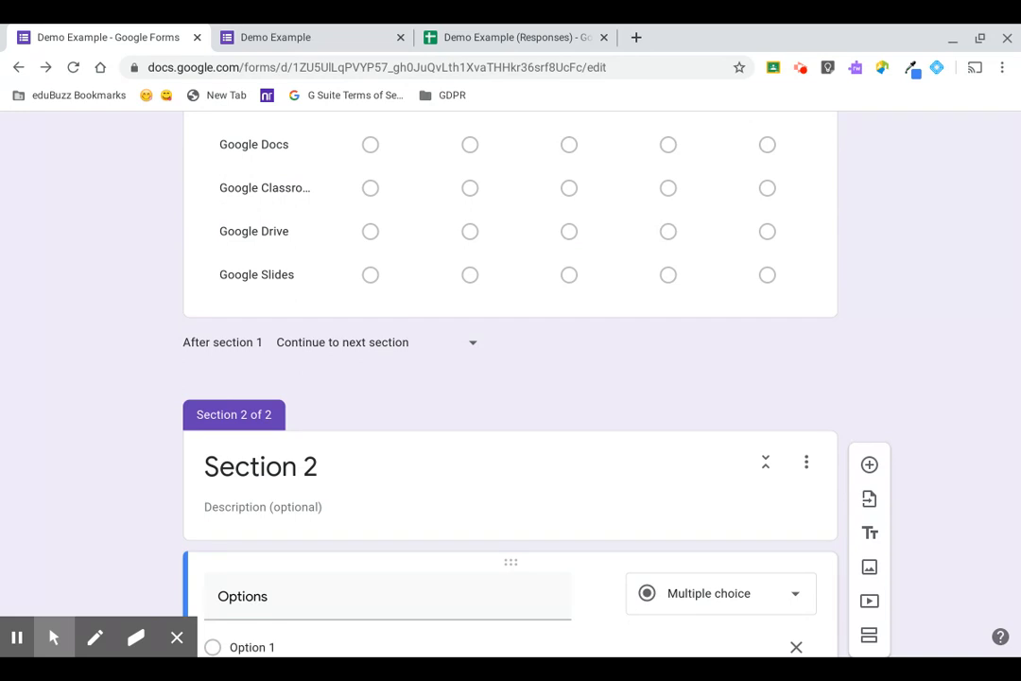
scroll(653, 370, up, 10)
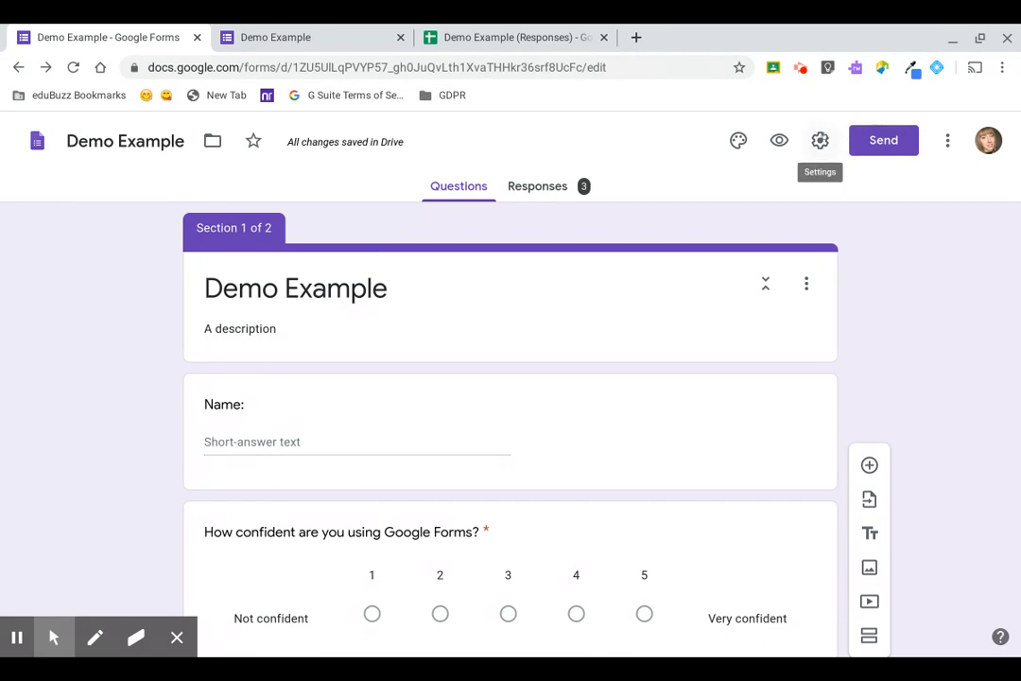
scroll(824, 137, up, 5)
scroll(824, 137, down, 5)
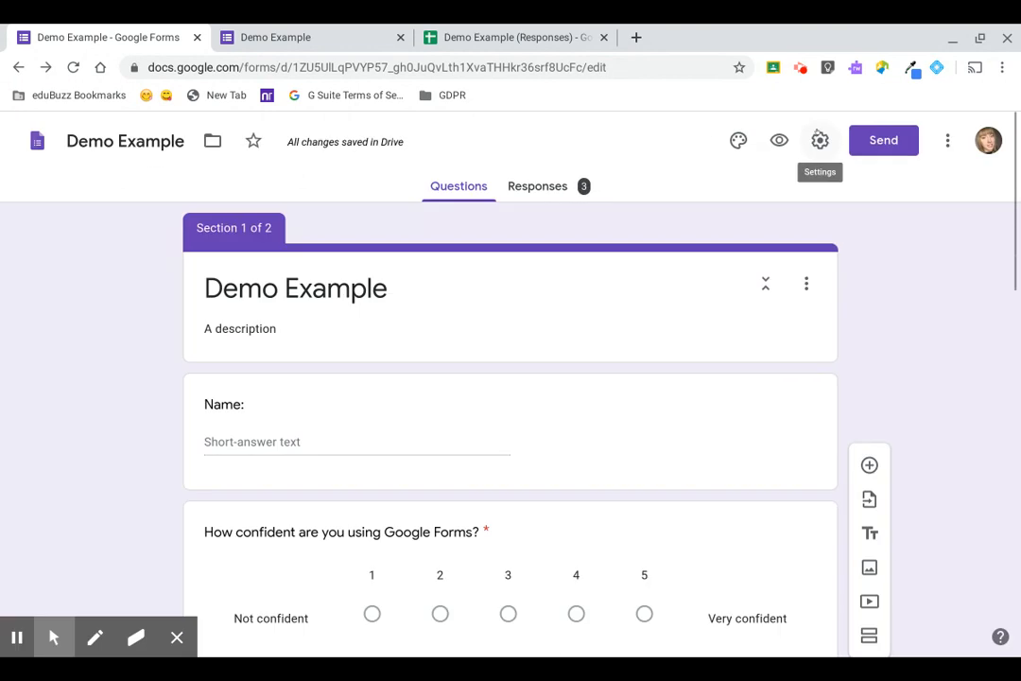
In the form's general settings, remove the restriction to edubuzz.org users and let respondents edit after submitting.
click(820, 140)
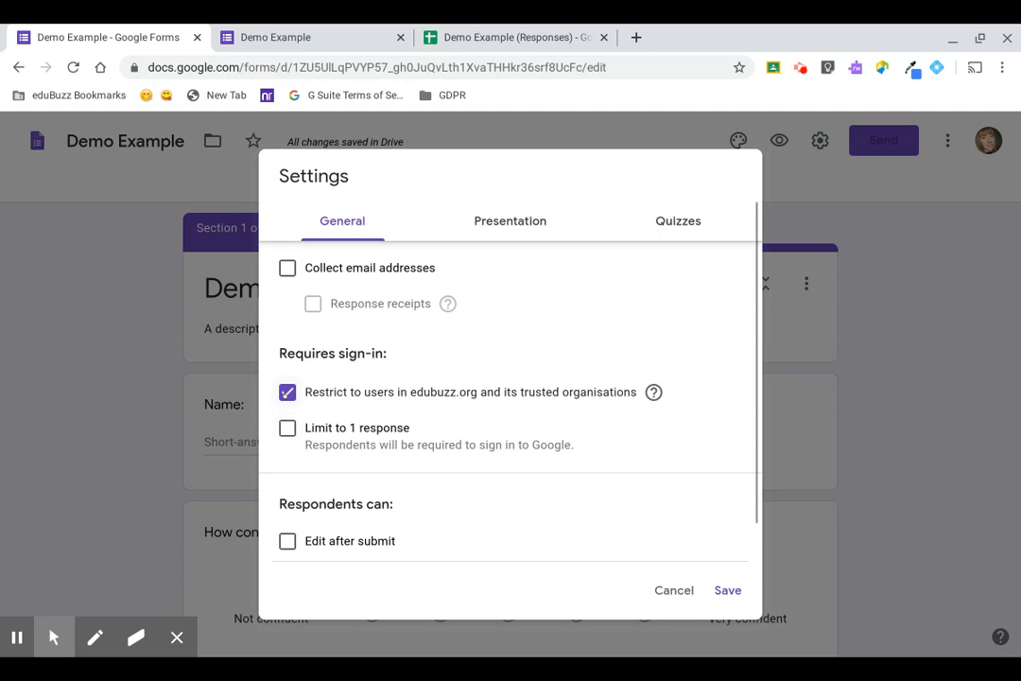
click(408, 395)
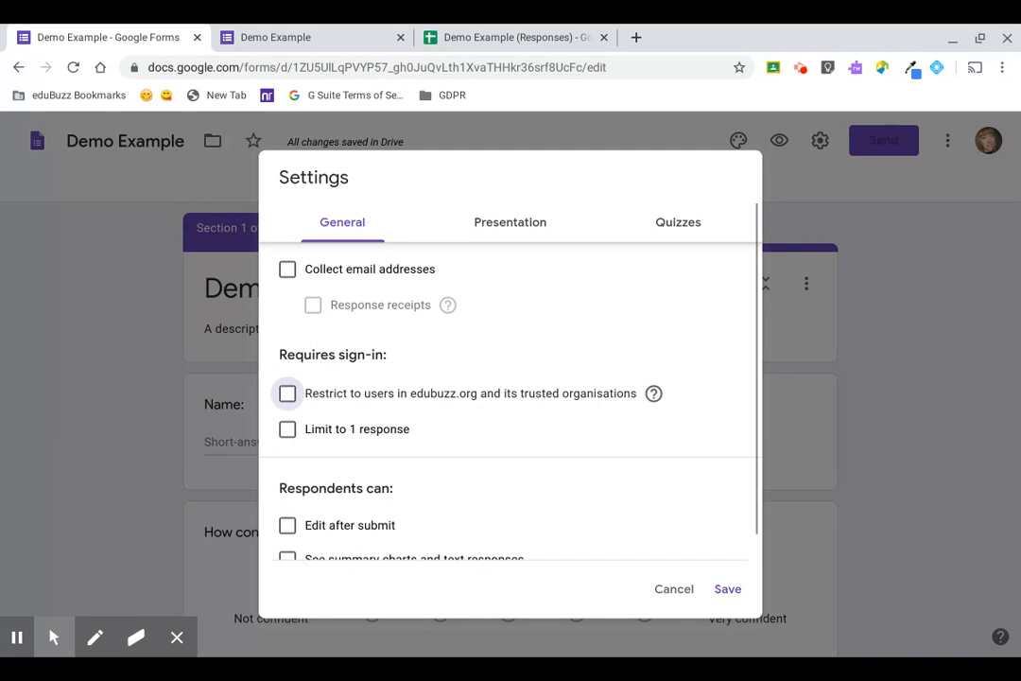
click(287, 269)
click(286, 269)
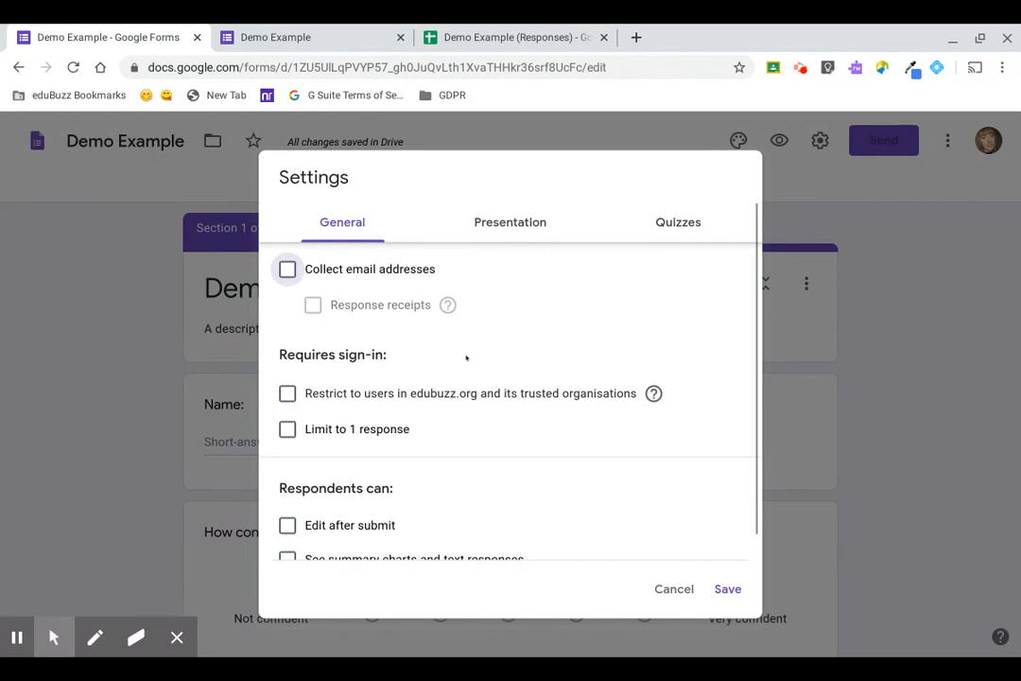
scroll(466, 357, down, 1)
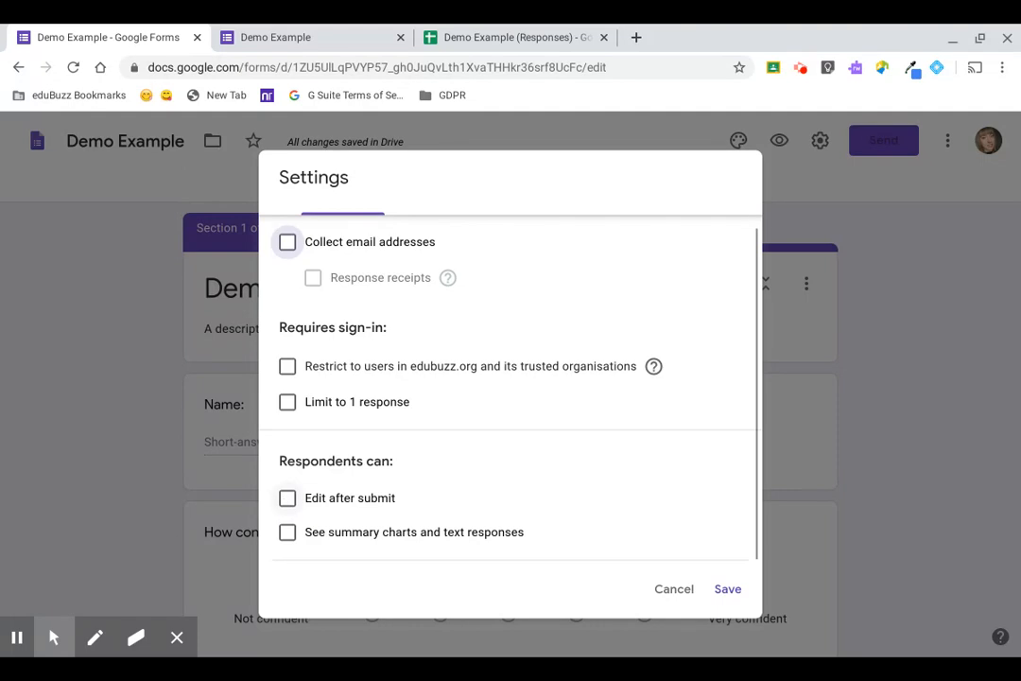
click(285, 499)
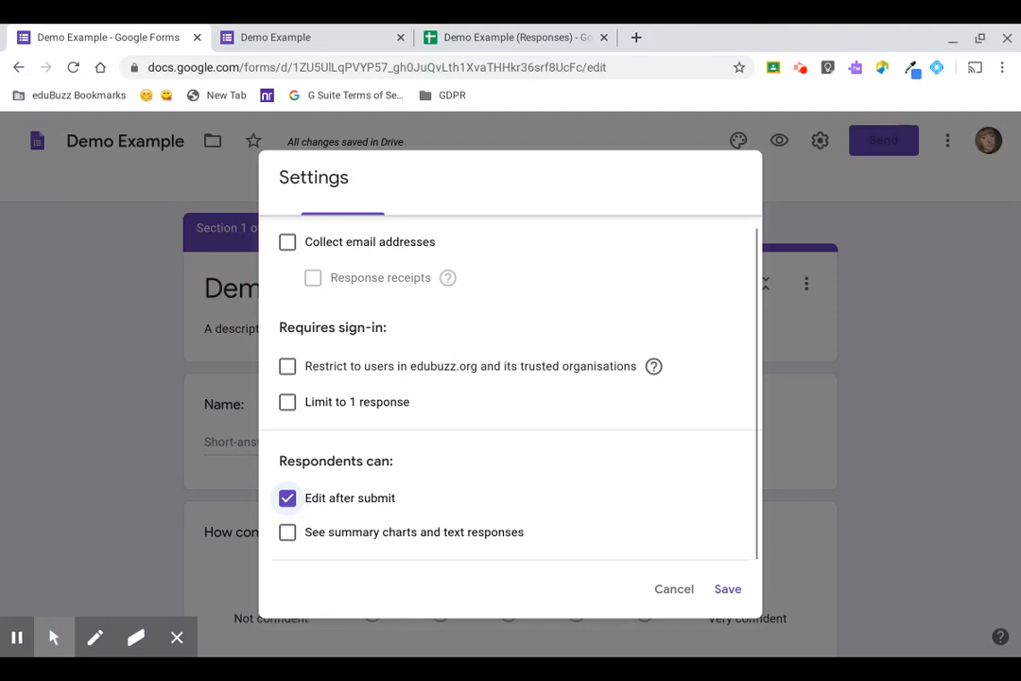
scroll(414, 411, up, 1)
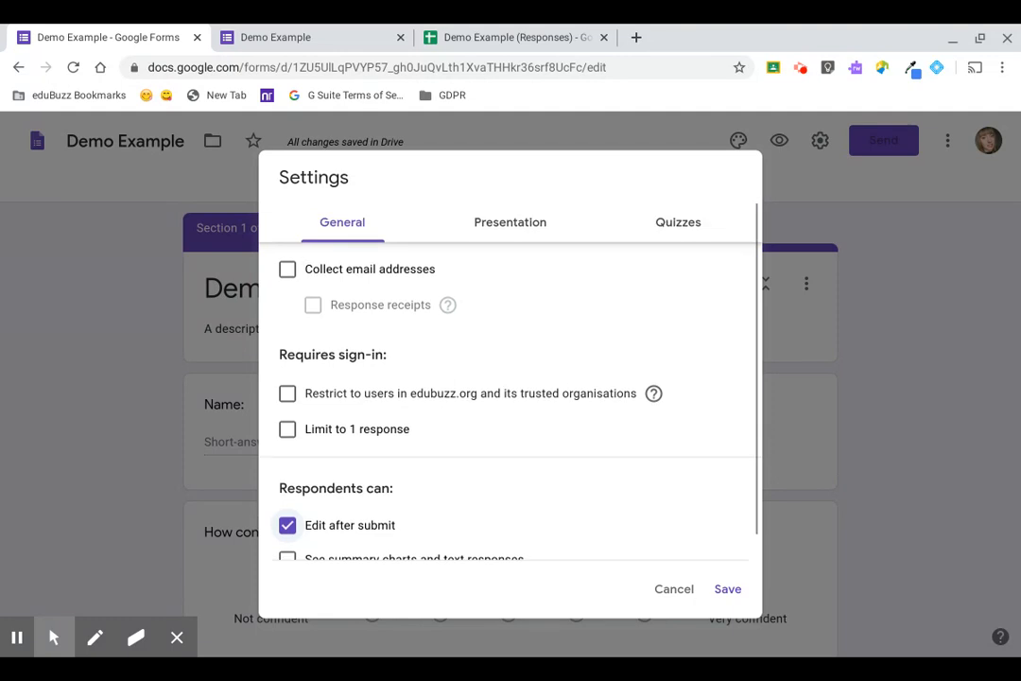
Set the form's confirmation message to "Thank you for your response." and save the settings.
click(474, 227)
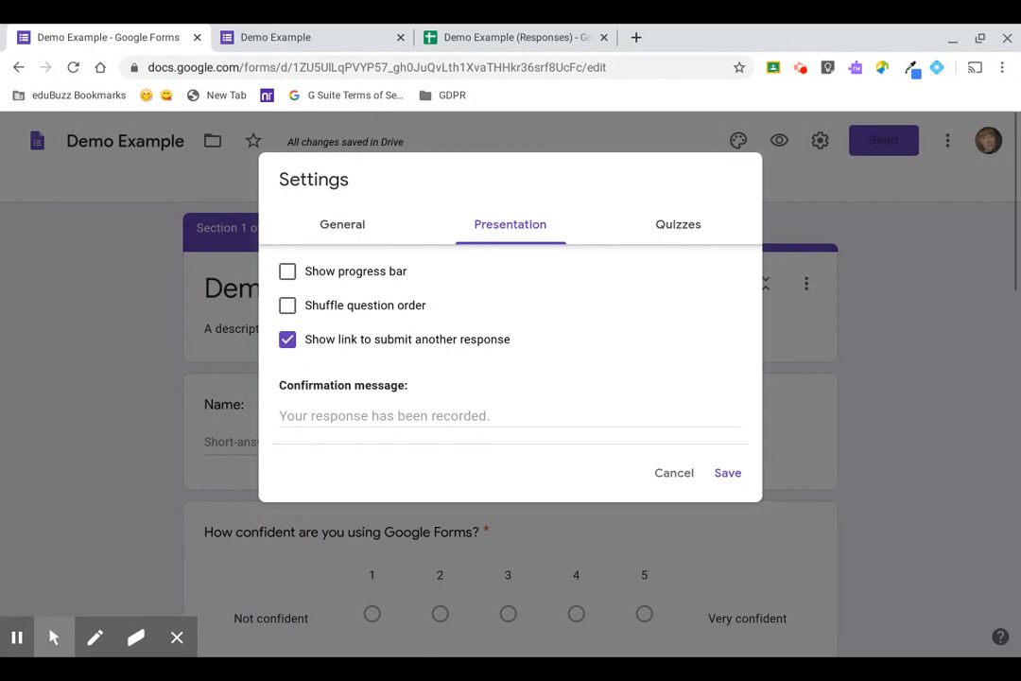
click(342, 416)
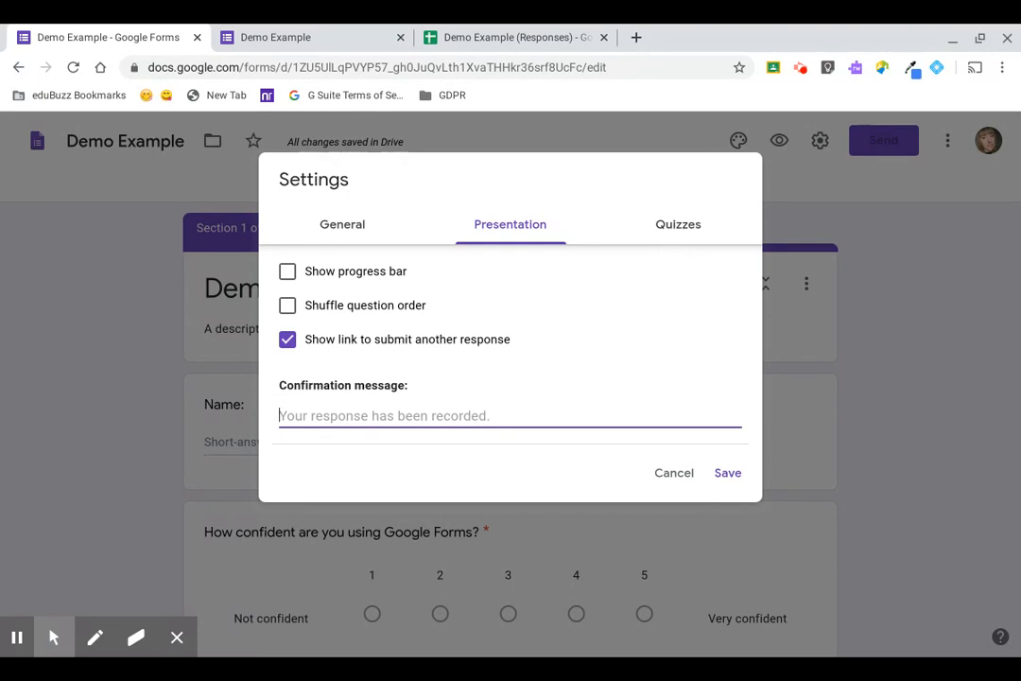
text(Thank you fo)
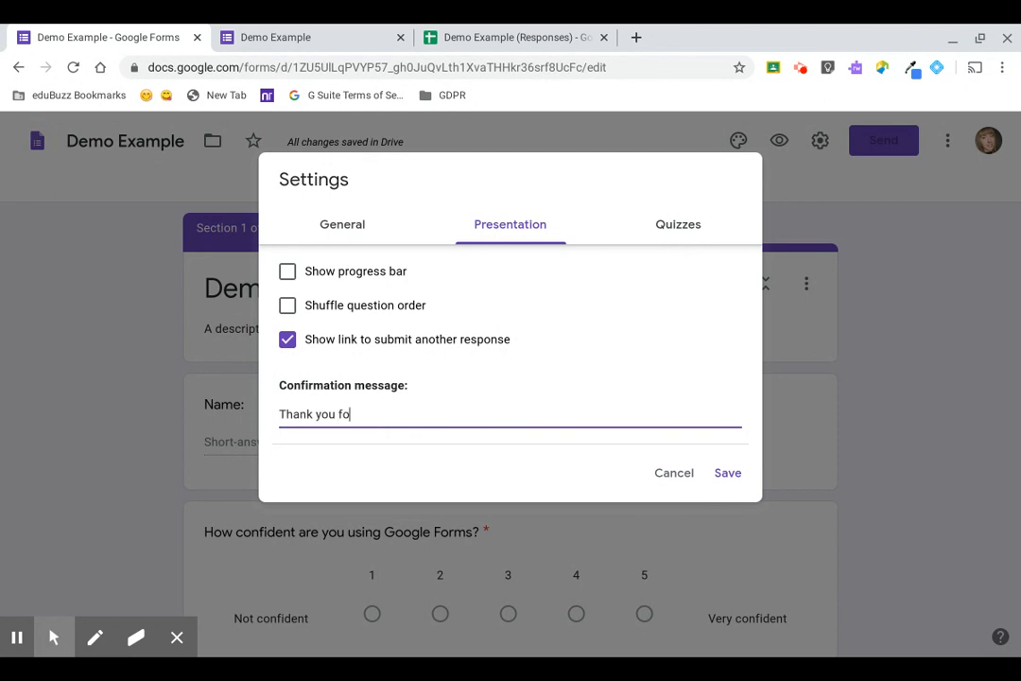
text(r your response.)
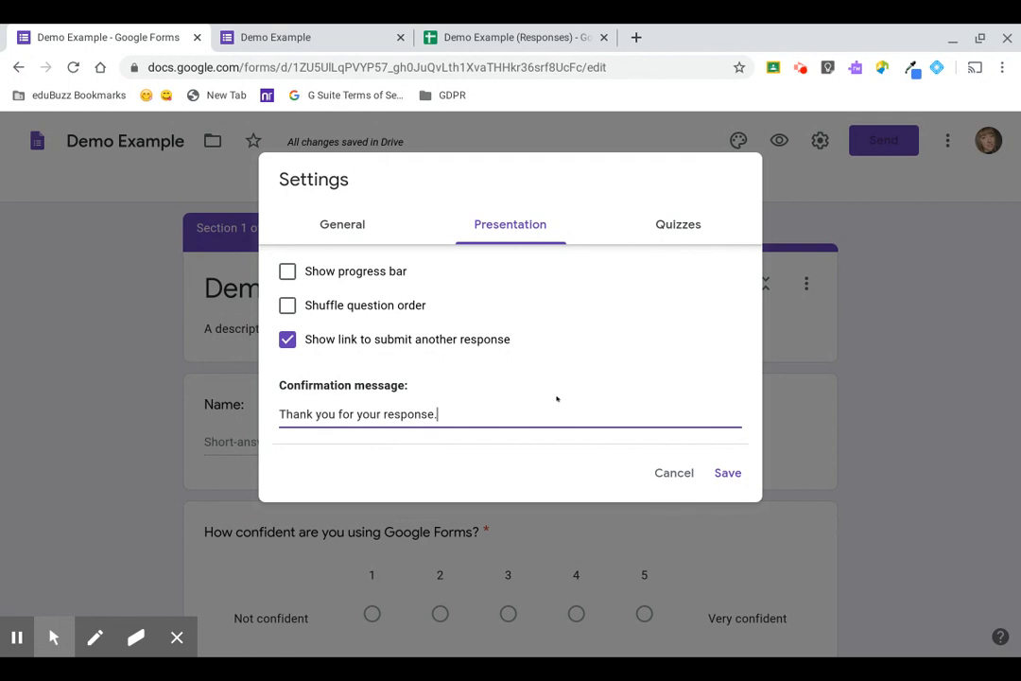
click(730, 473)
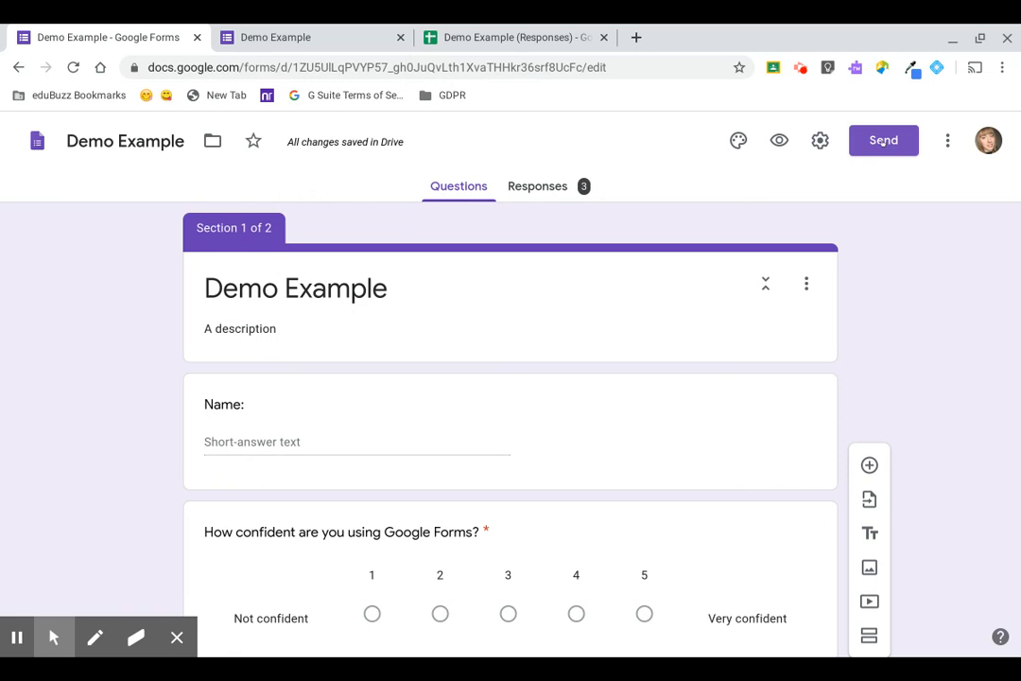
In the form's send options, shorten the form link's URL and copy it to the clipboard.
click(882, 140)
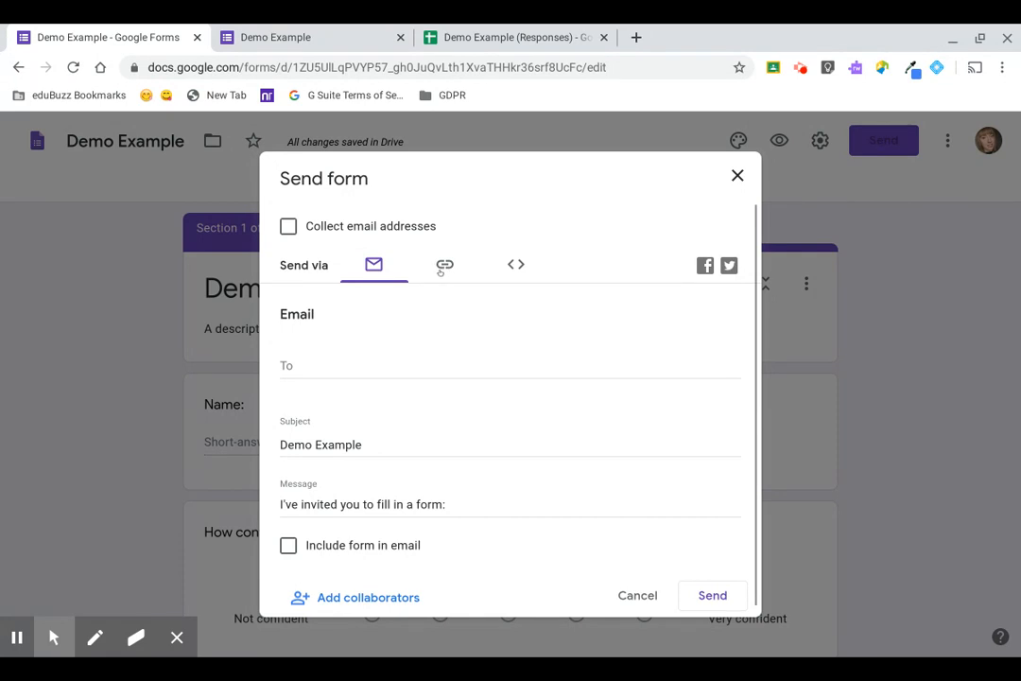
scroll(436, 271, up, 5)
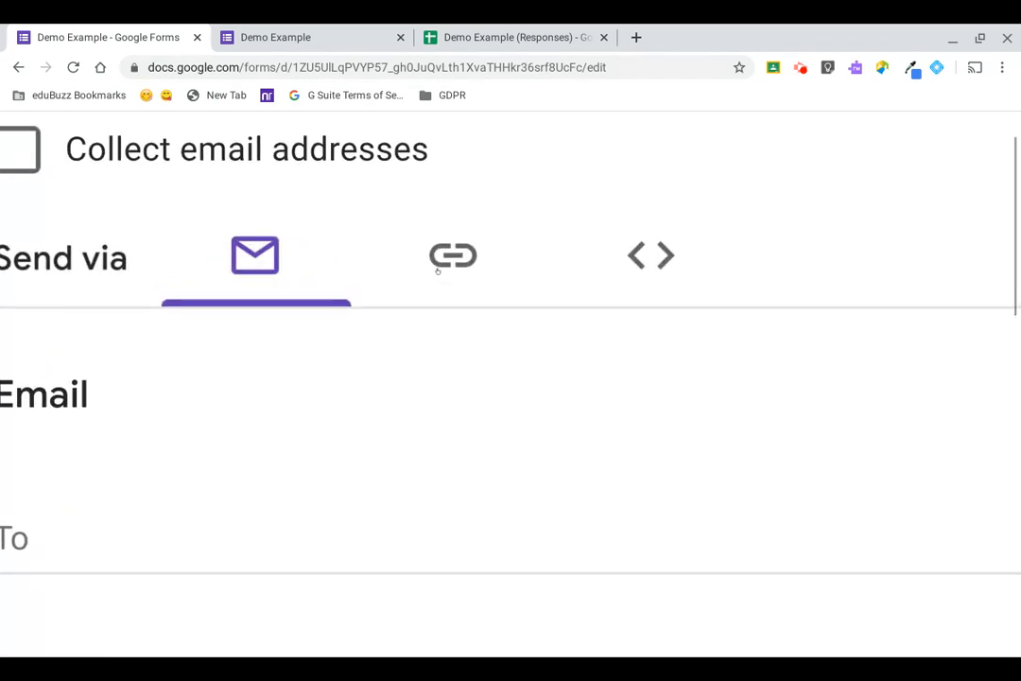
scroll(437, 270, down, 5)
click(441, 268)
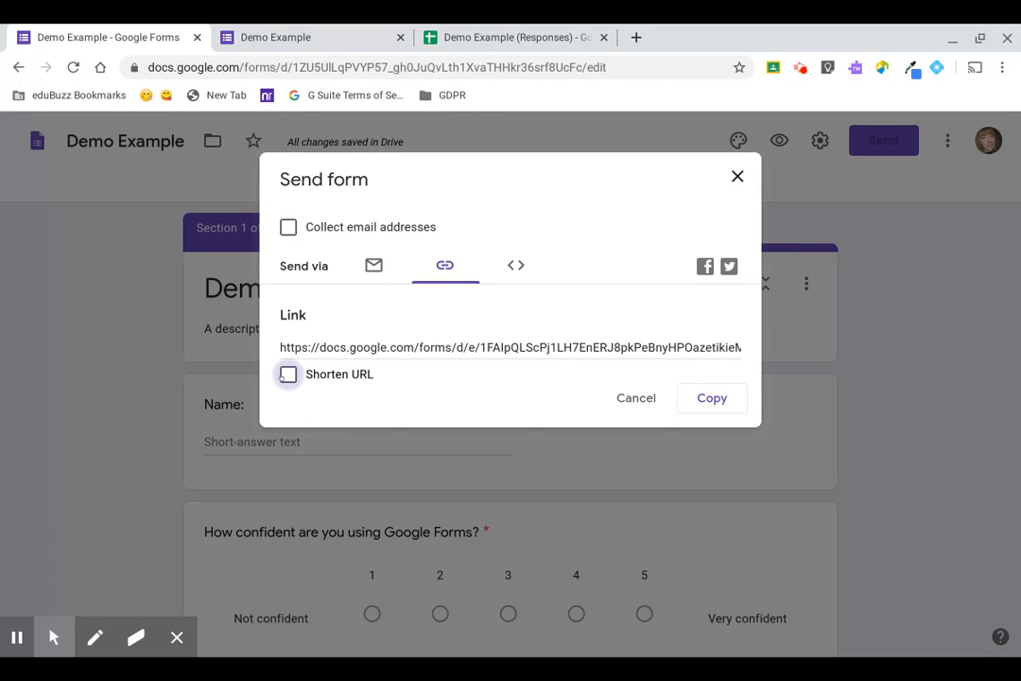
click(288, 374)
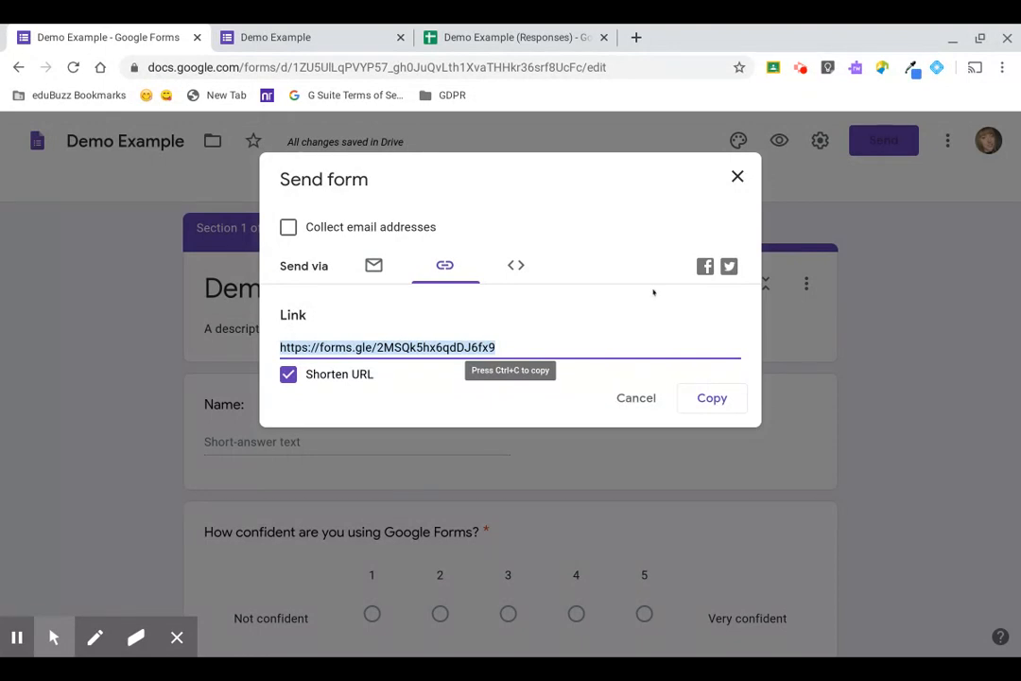
click(712, 398)
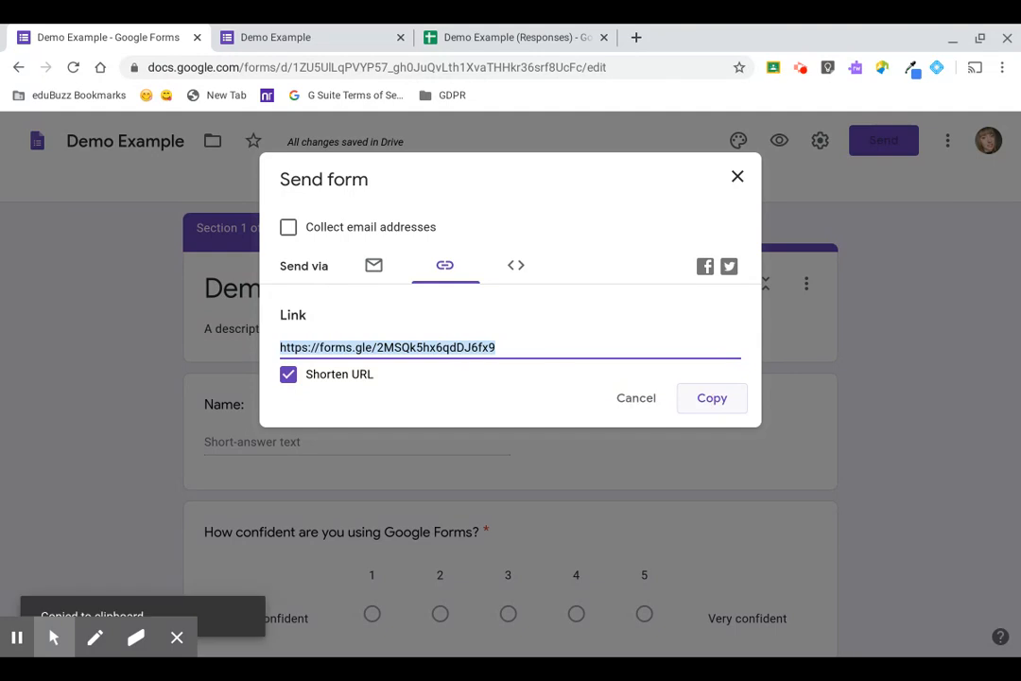
Switch to Google Classroom in a new browser tab and start a new assignment in the Demo class's classwork.
click(637, 38)
text(c)
key(Return)
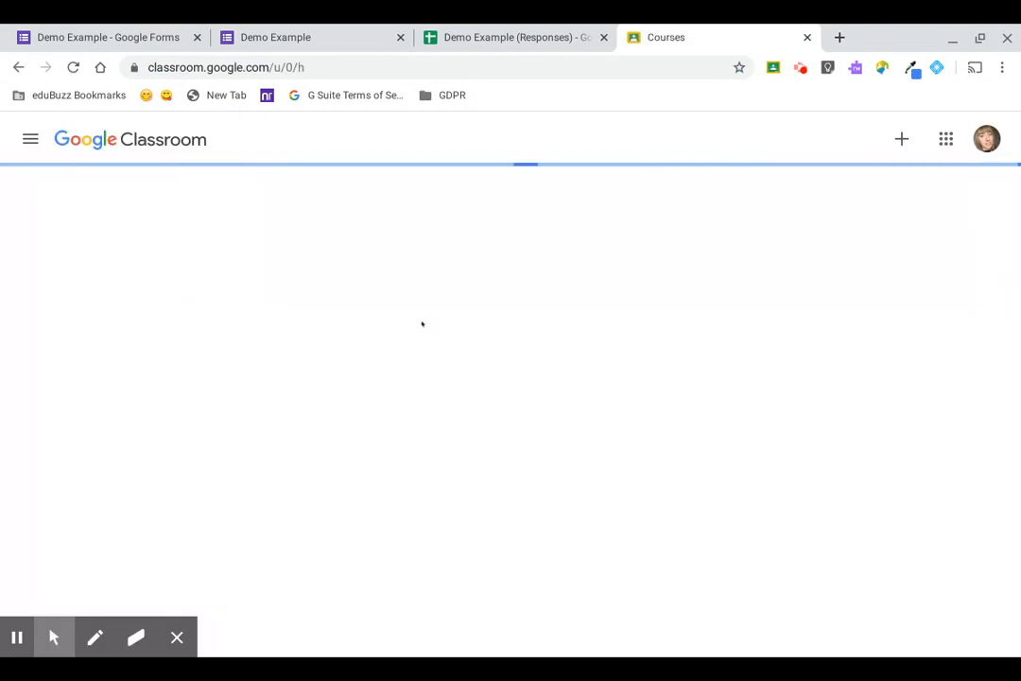
click(269, 358)
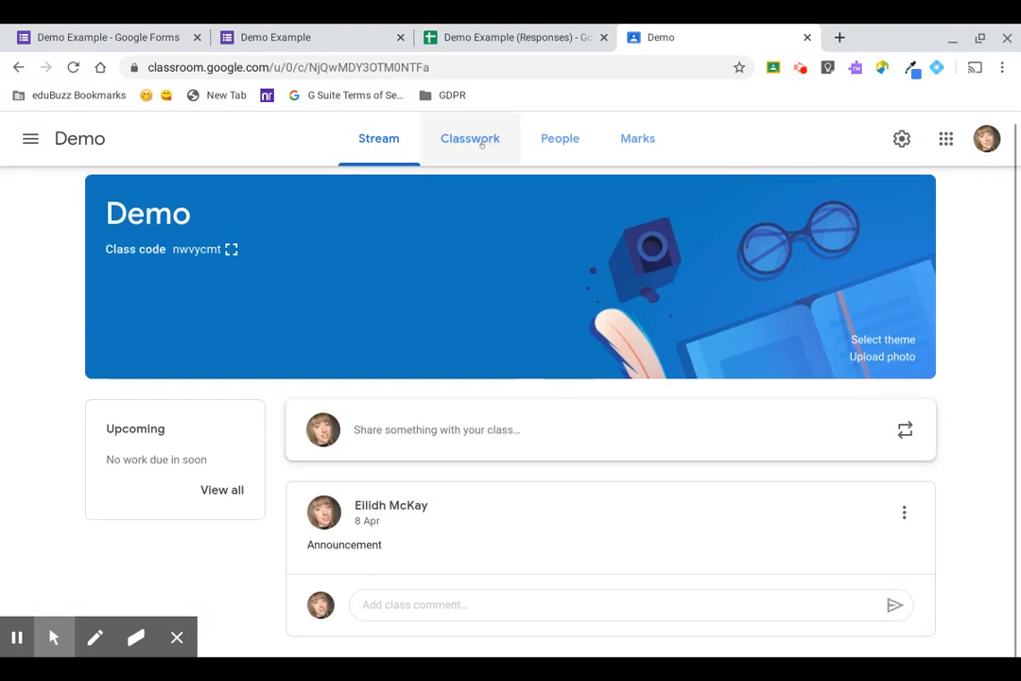
click(482, 141)
click(363, 215)
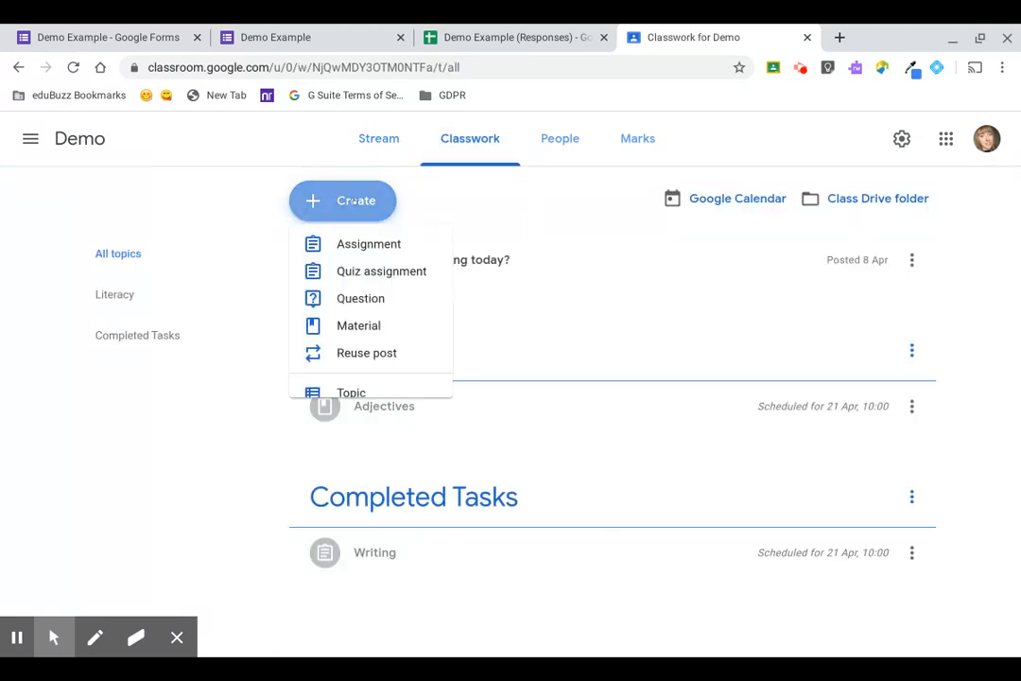
click(322, 248)
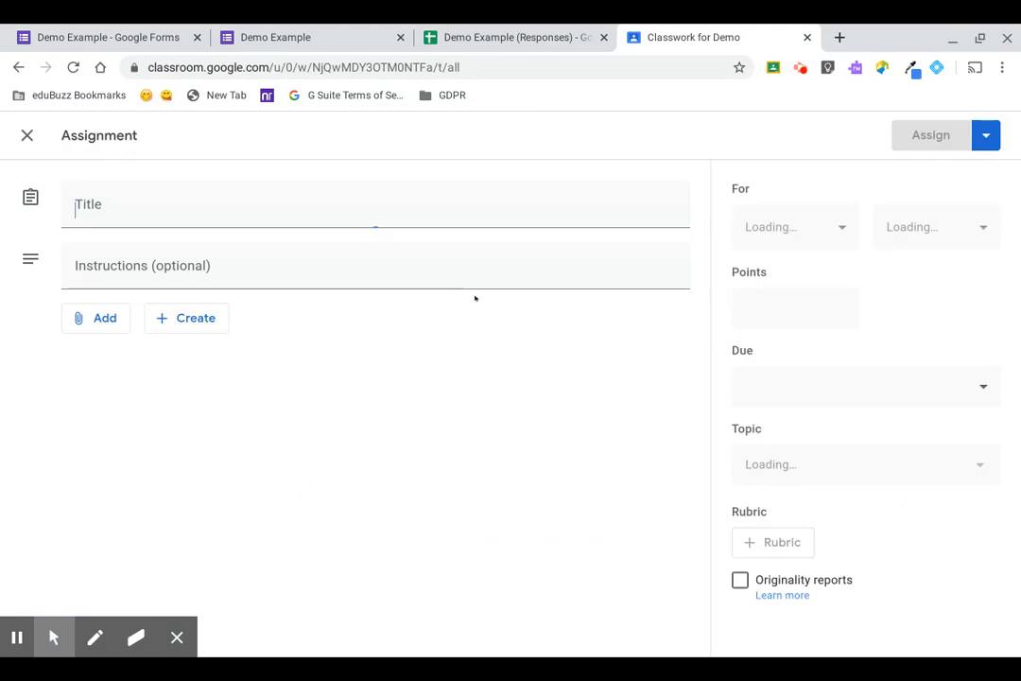
Attach the copied Demo Example form link to the assignment.
click(90, 378)
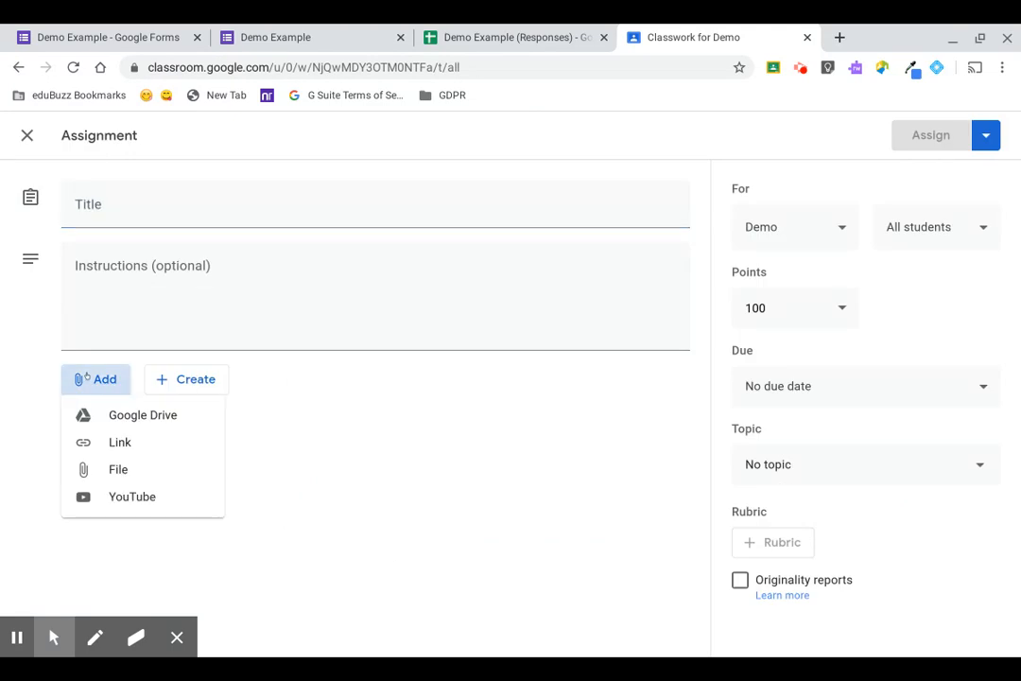
click(120, 442)
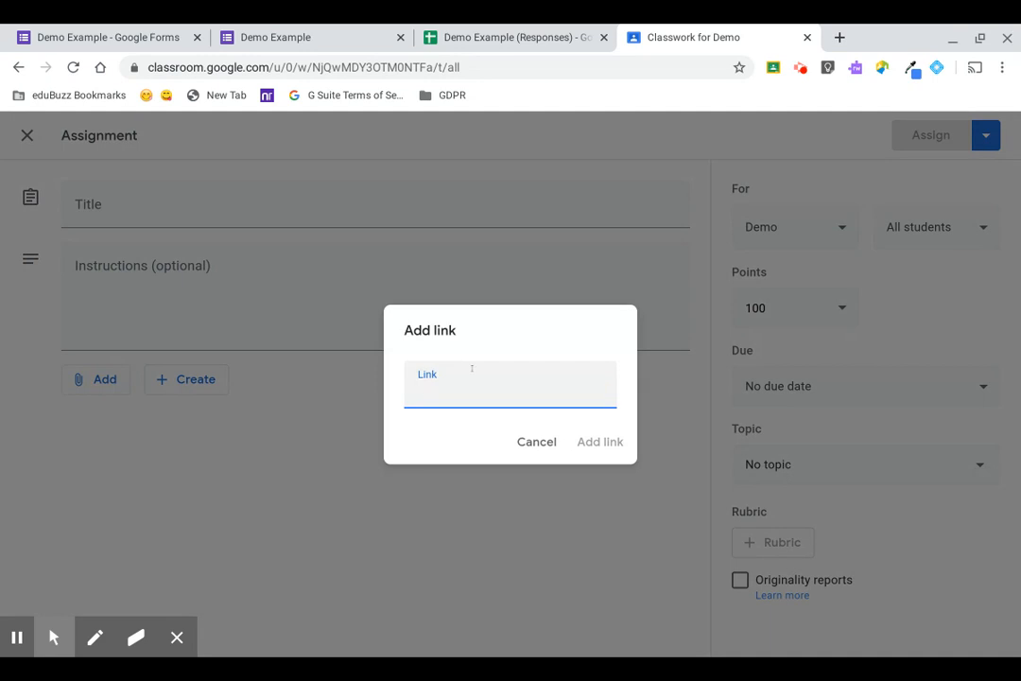
key(ctrl+v)
click(596, 442)
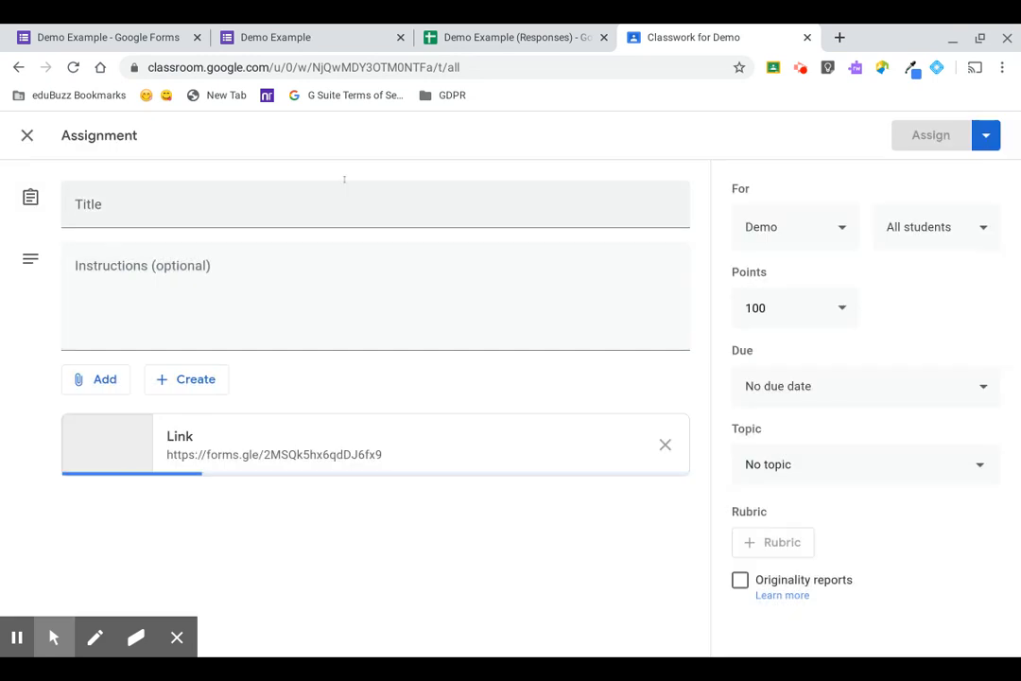
Title the assignment "Survey" and enter the instructions "Please complete the form".
click(339, 200)
text(F)
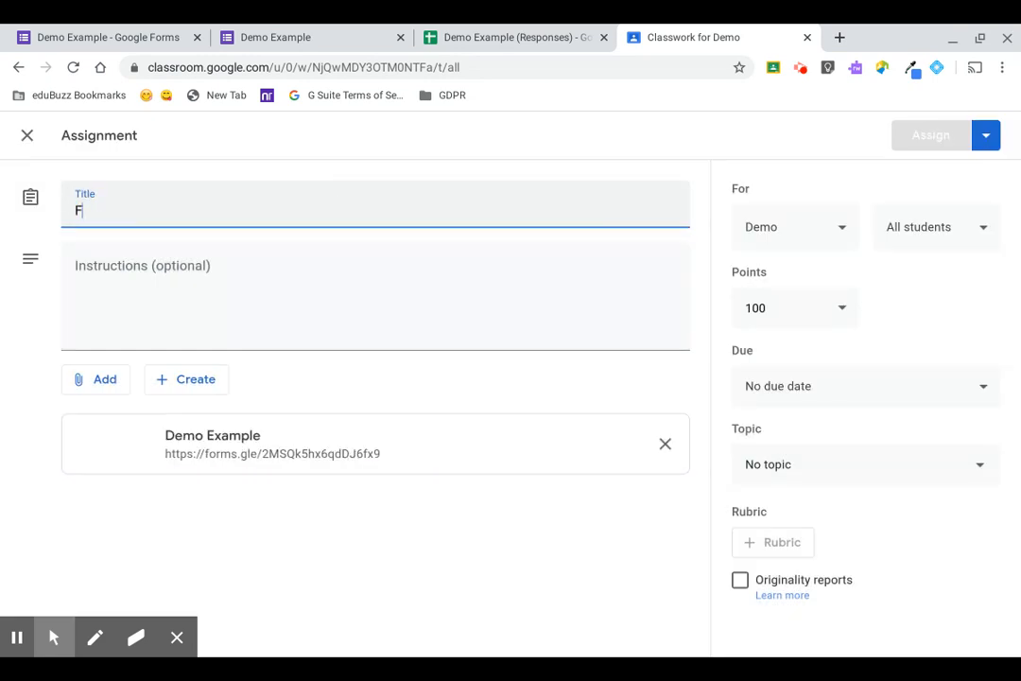
text(Survey)
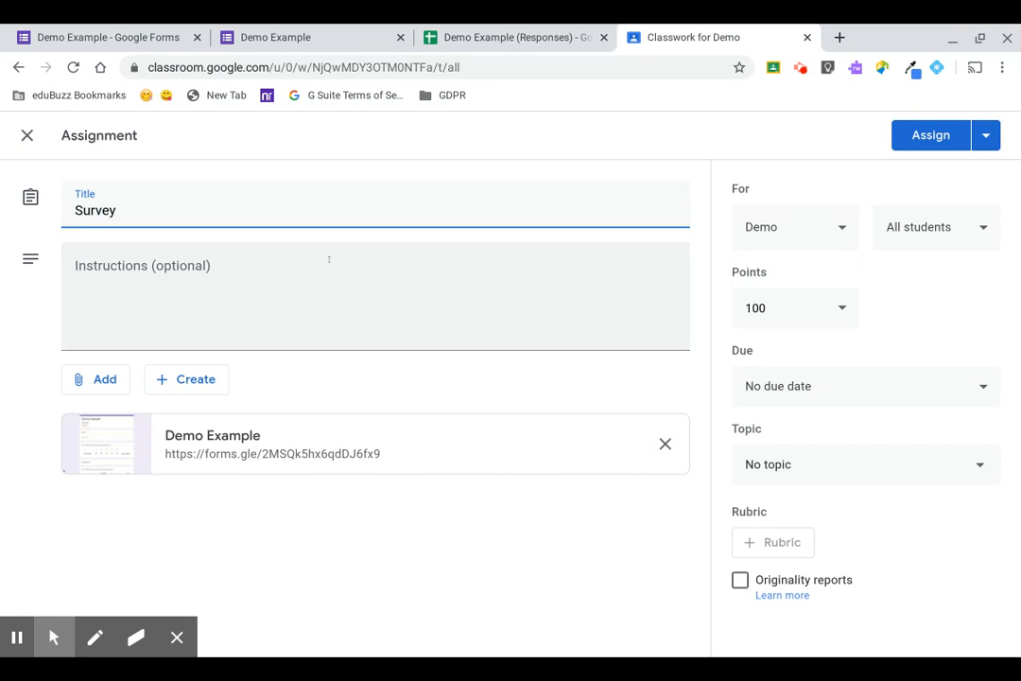
click(331, 257)
text(Please comple)
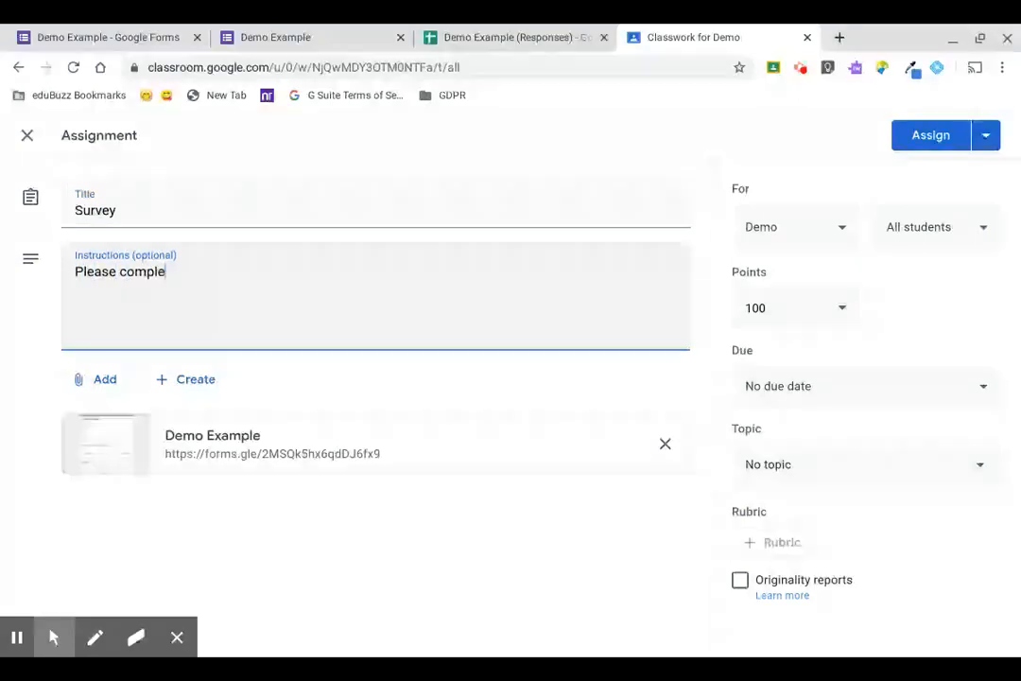
text(te the form)
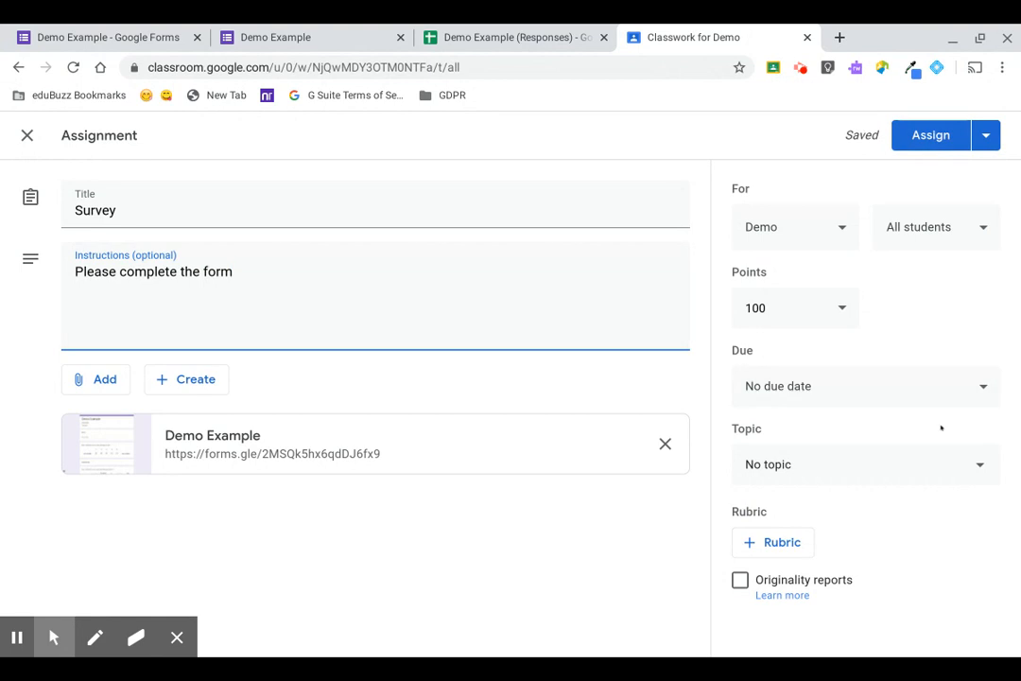
Create the topic "Surveys" for the assignment, assign it to the class, and expand the posted Survey to show its details.
click(940, 466)
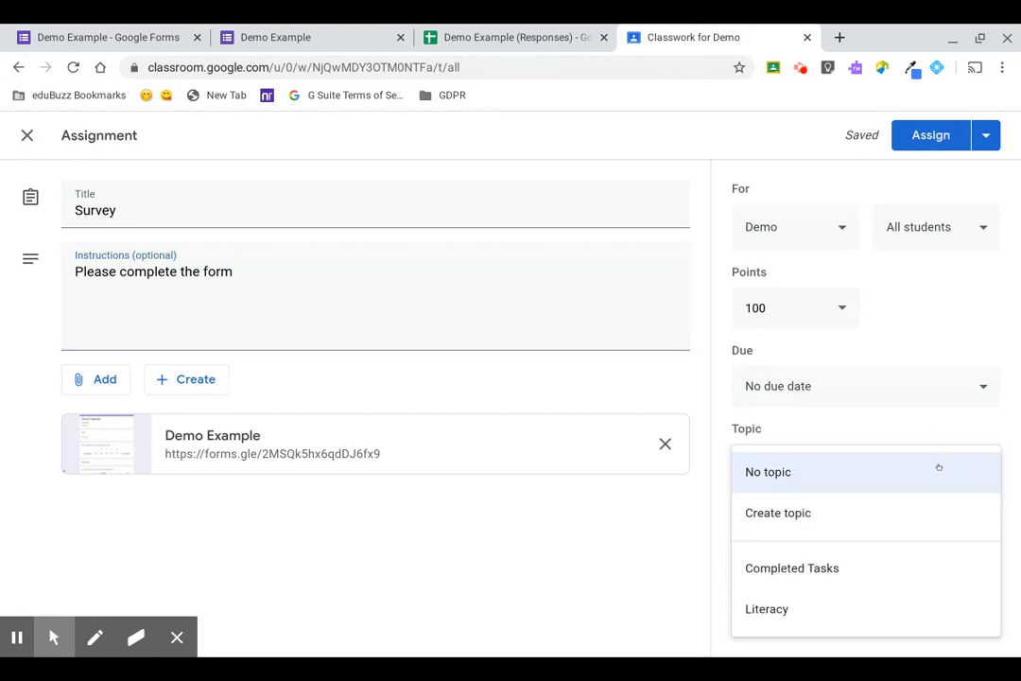
click(821, 502)
text(Surveys)
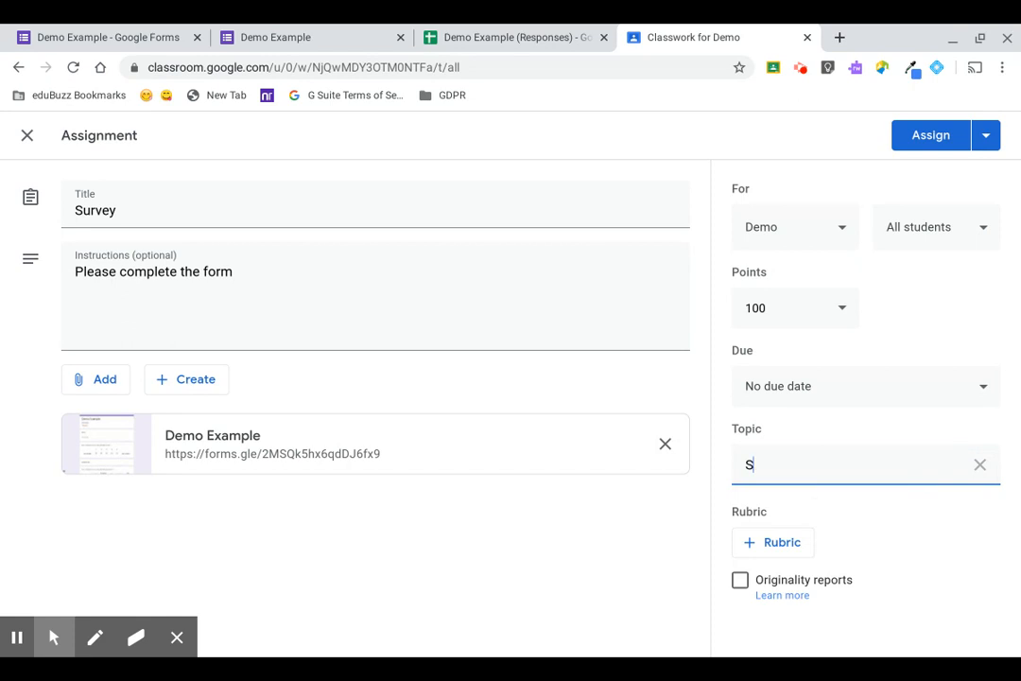
click(932, 135)
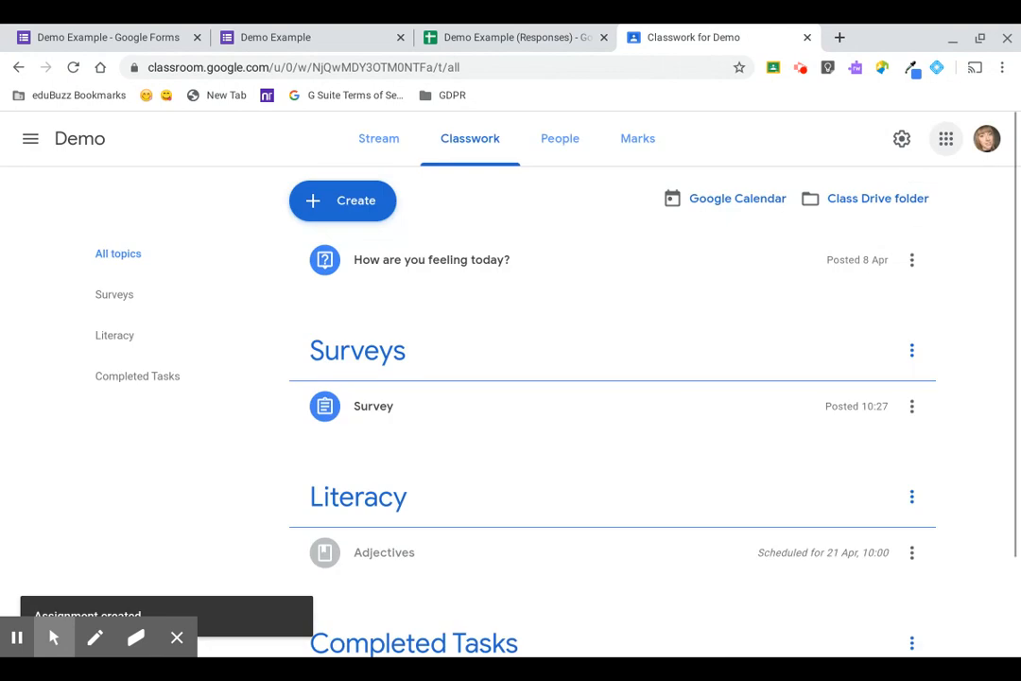
click(398, 408)
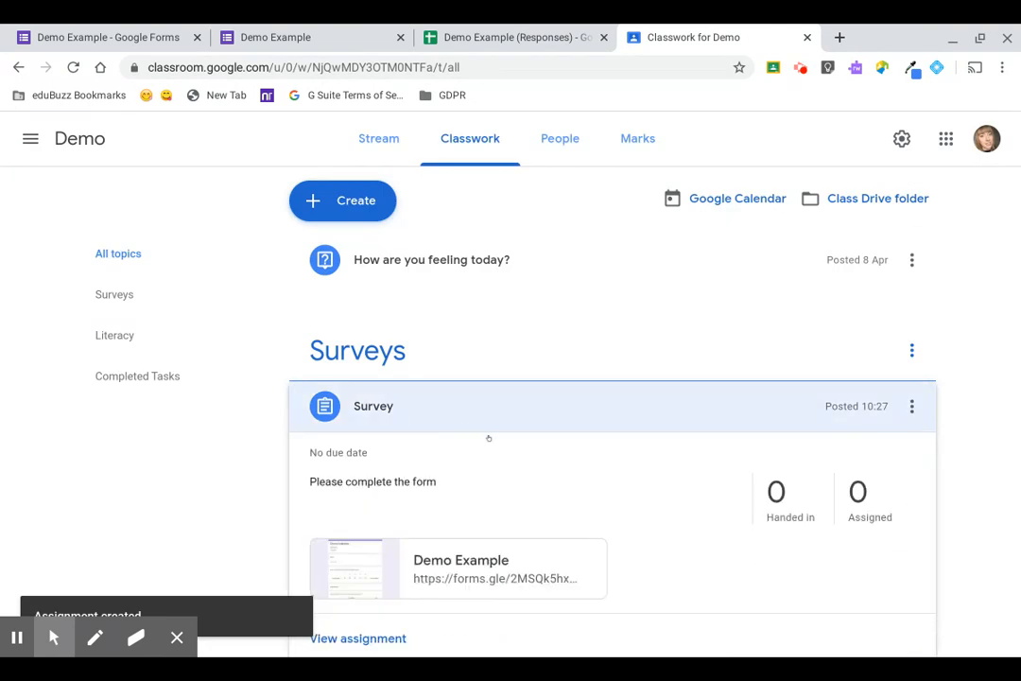